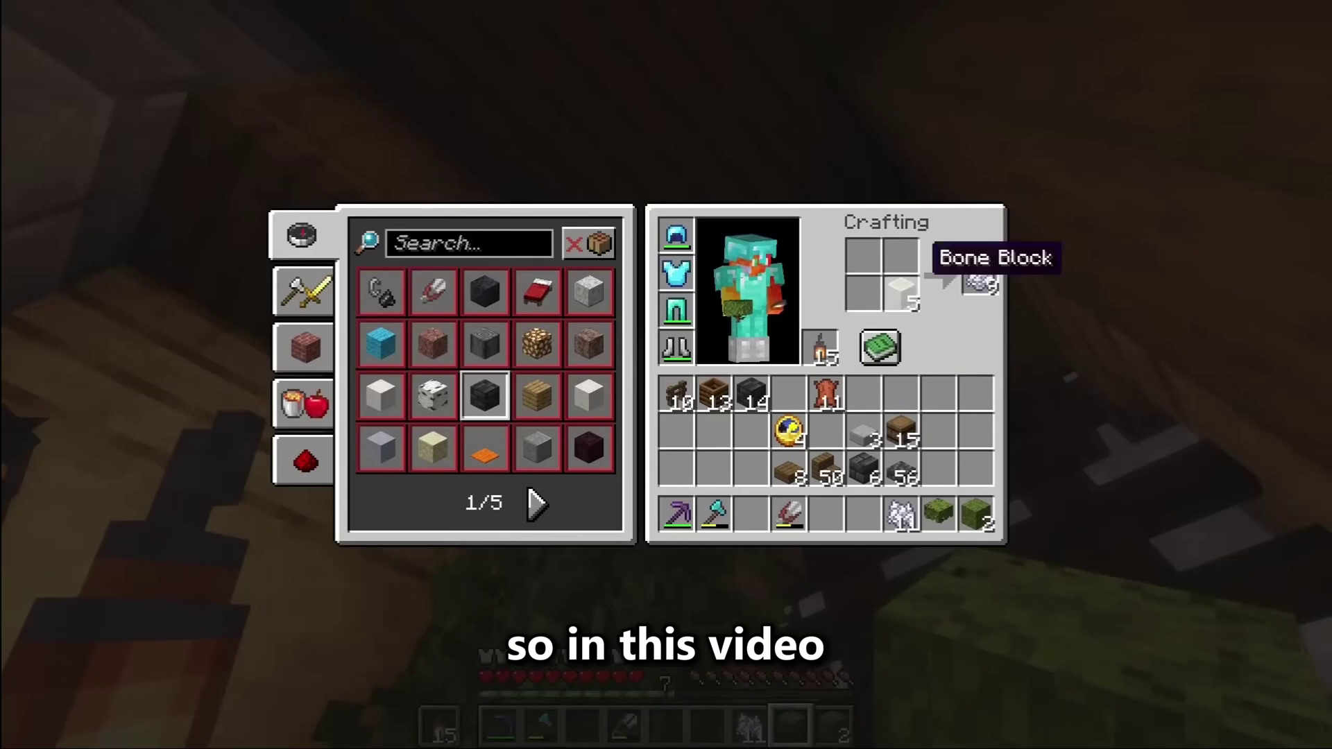
# Walk out of the house along the rainy path and place an oak leaf block from hotbar slot 6.
pyautogui.press('w')
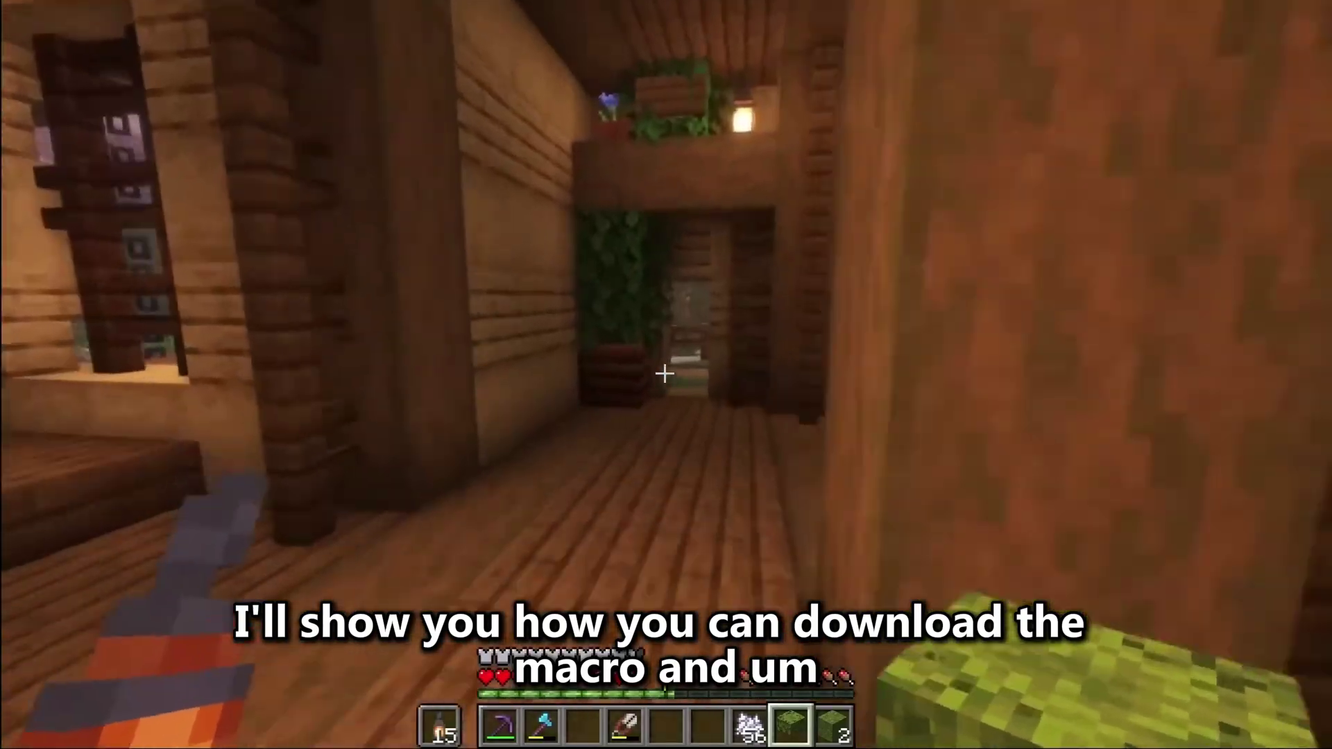
pyautogui.press('w')
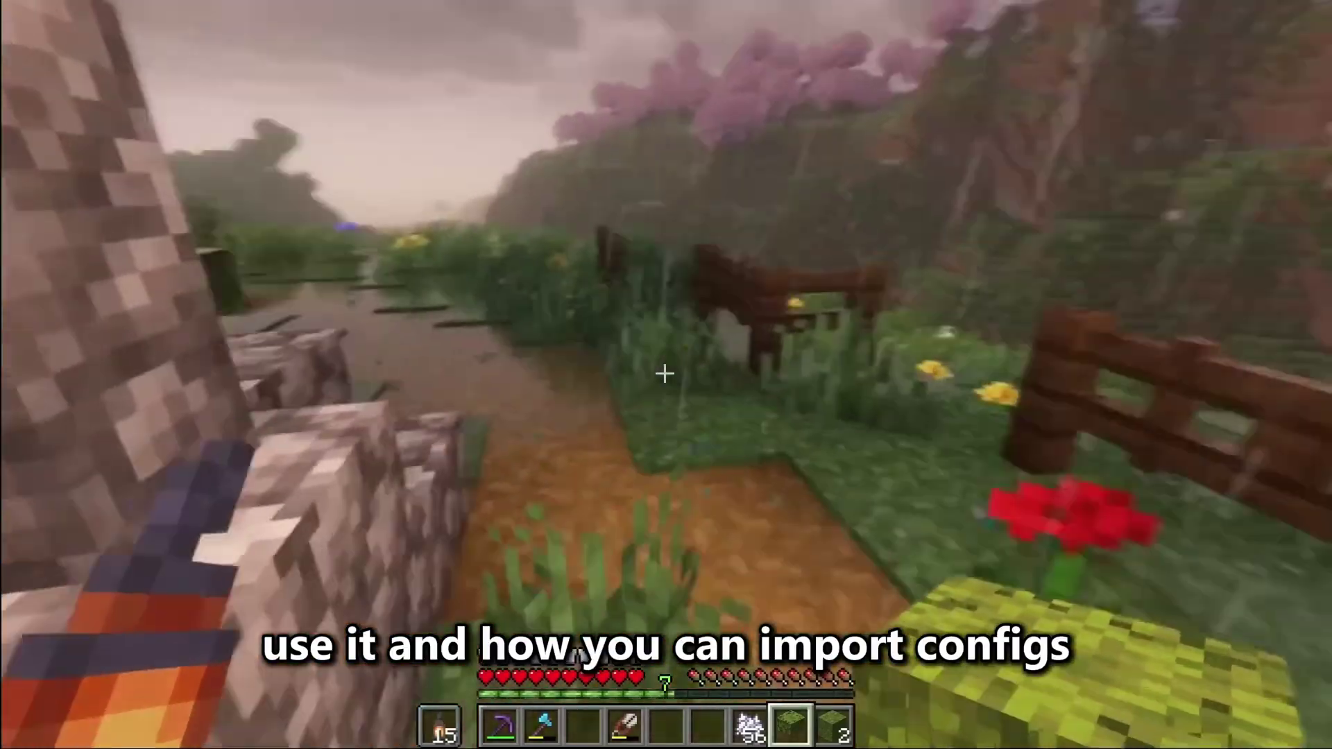
pyautogui.press('w')
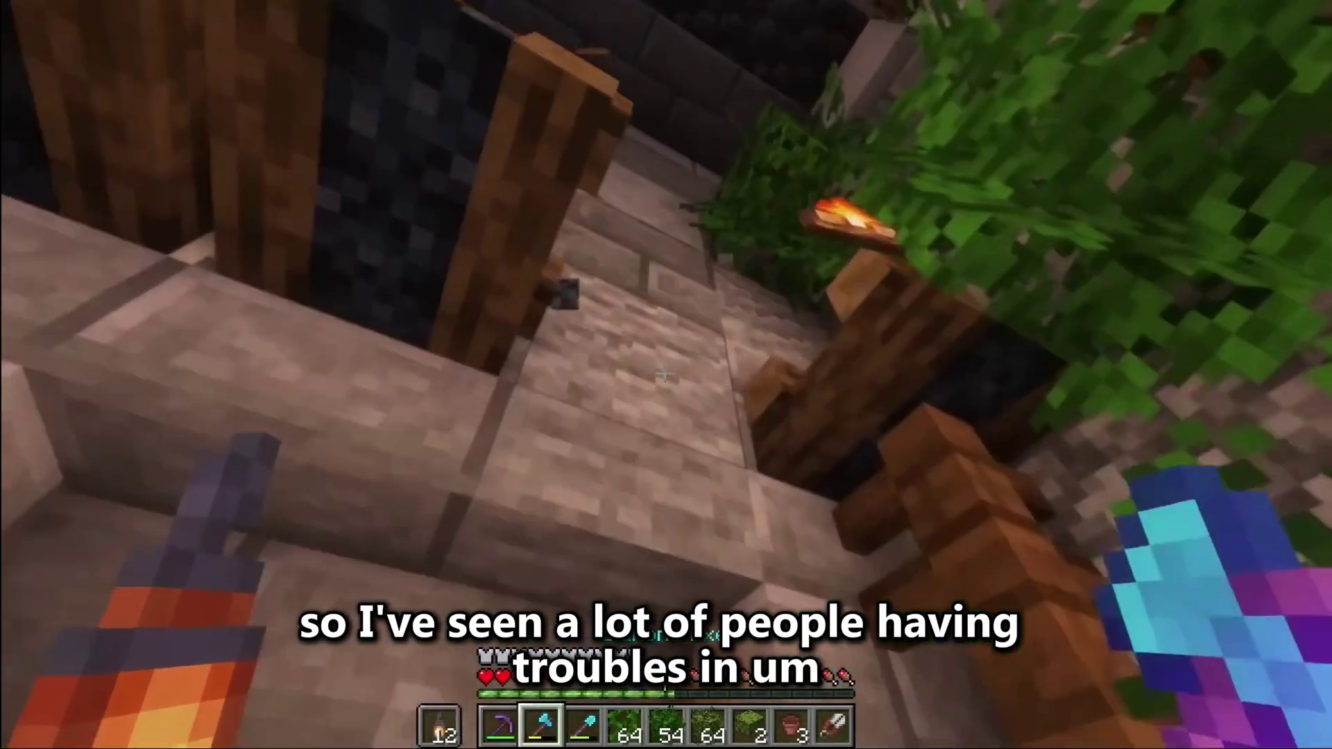
pyautogui.press('6')
pyautogui.rightClick(665, 374)
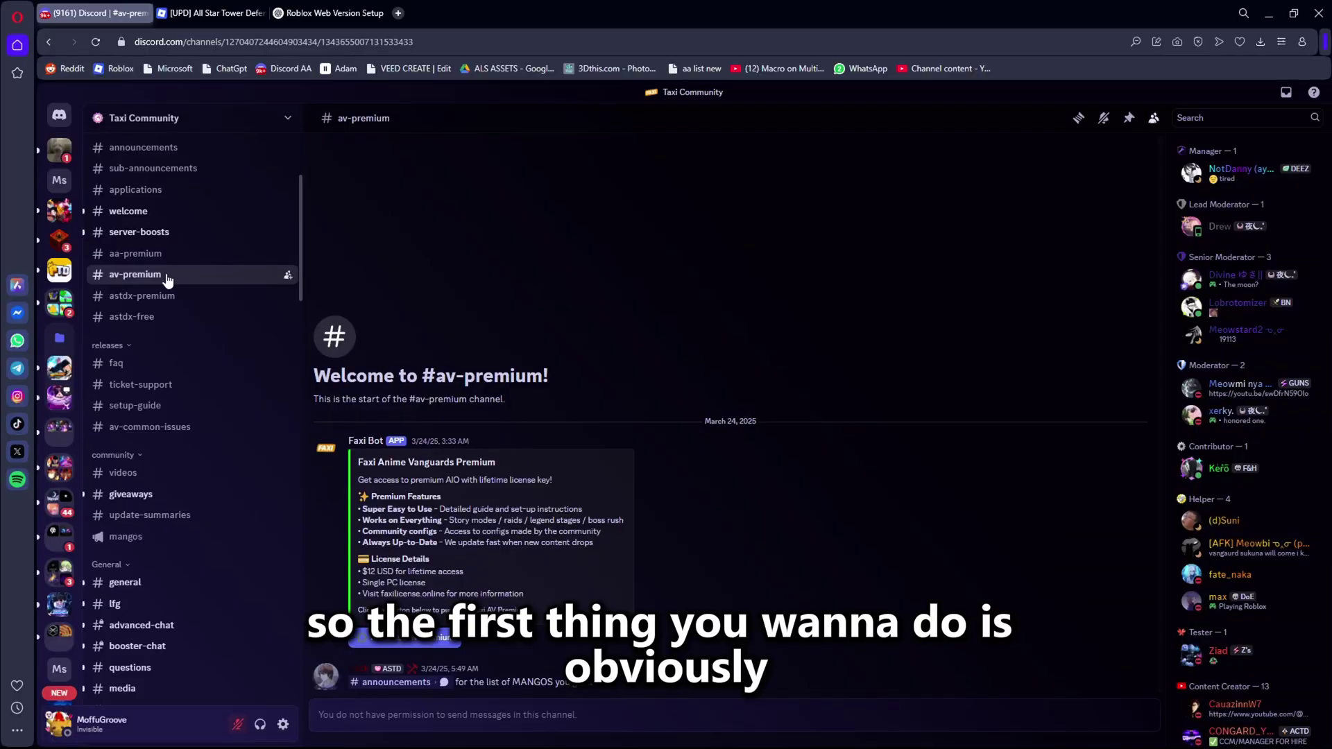
# Open Discord's astdx-free channel, then bring up and close Windows Security.
pyautogui.click(174, 316)
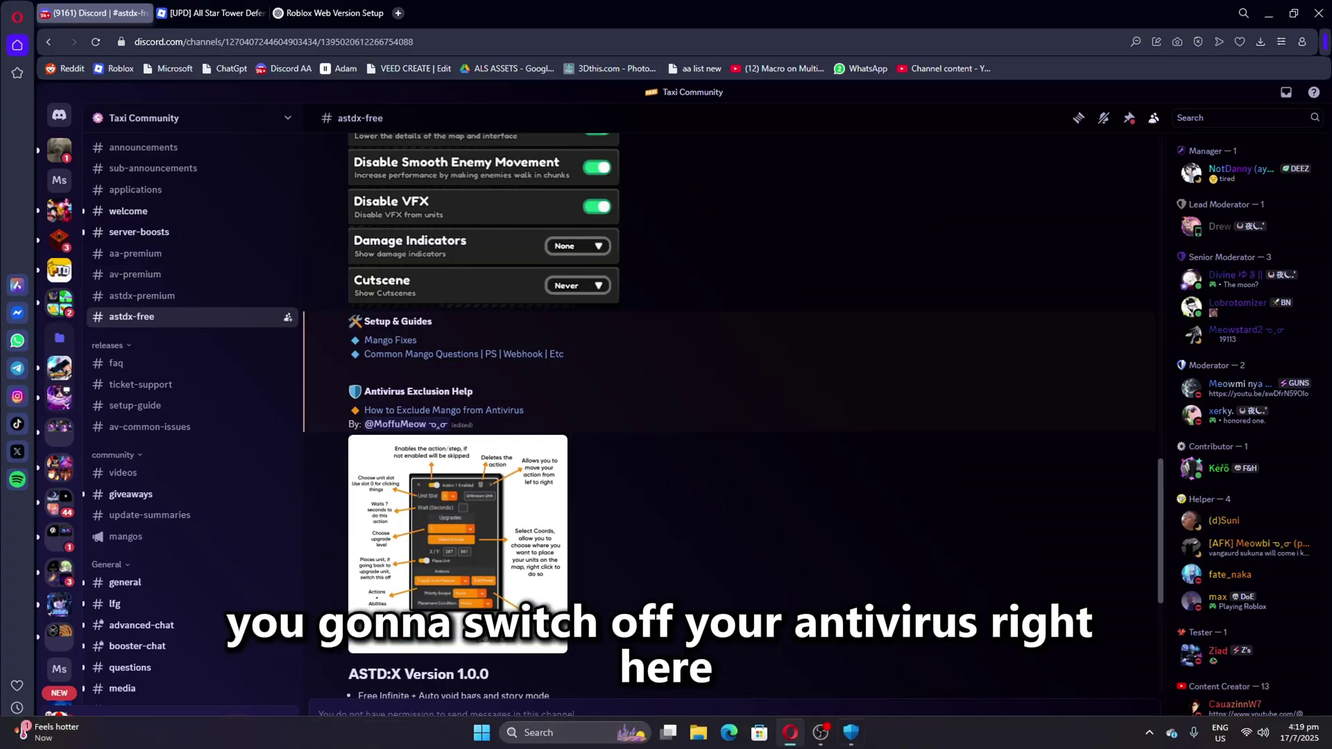
pyautogui.click(851, 732)
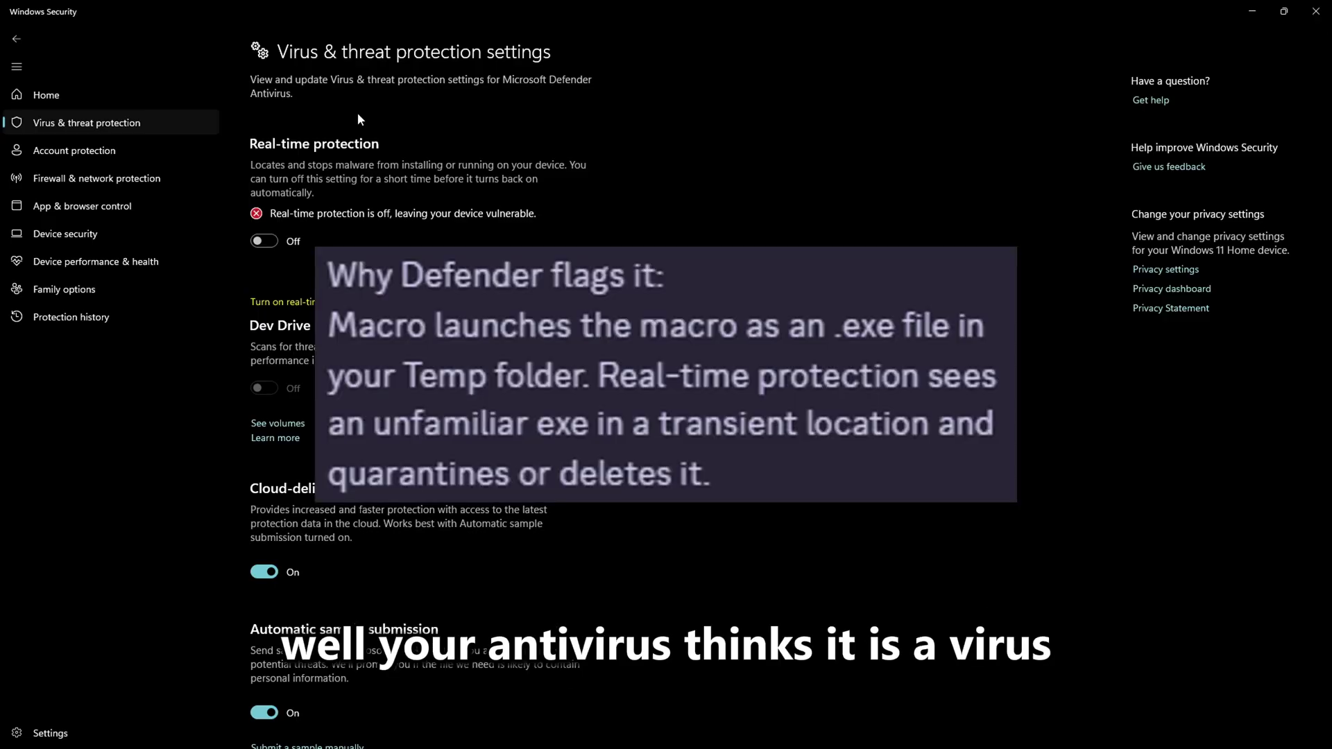
pyautogui.click(1314, 11)
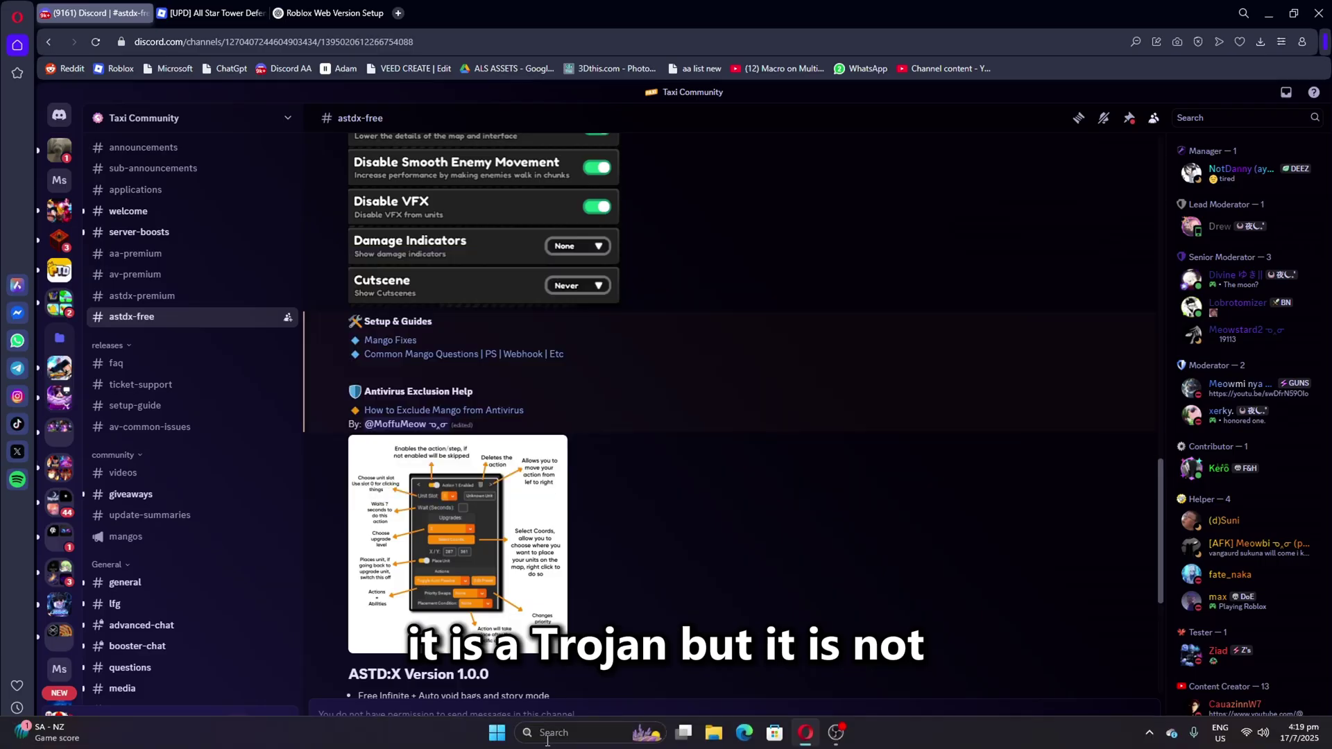
# Search for Virus & threat protection and open its protection settings page.
pyautogui.click(547, 735)
pyautogui.write('anti')
pyautogui.press('Return')
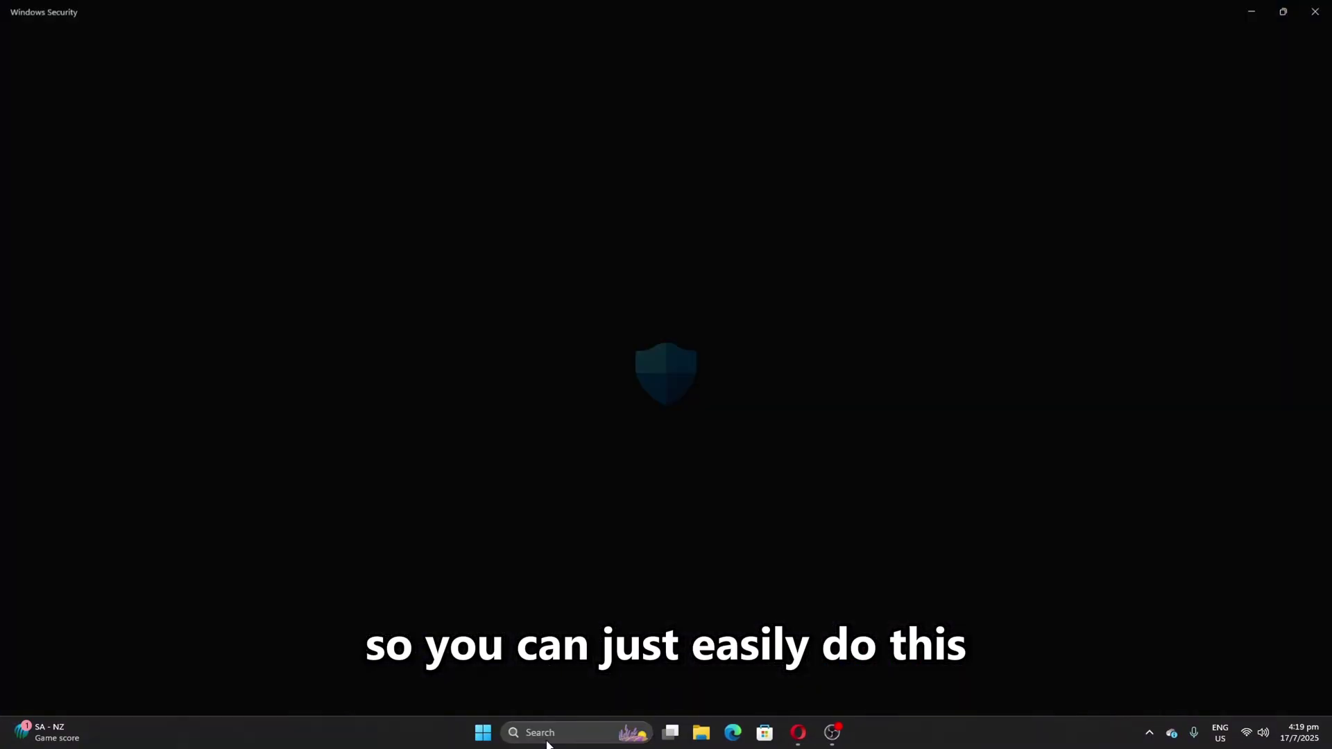
pyautogui.click(284, 458)
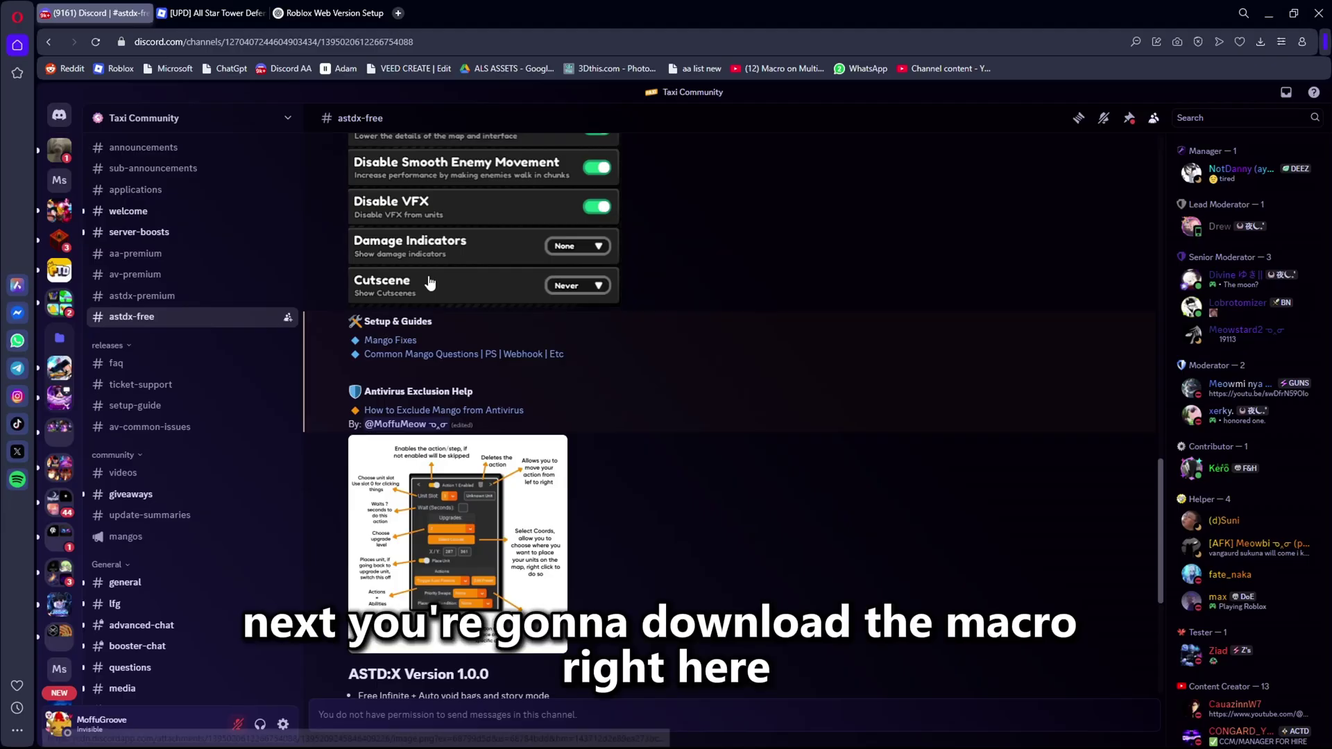
# Download the 62 MB ASTDX by Tupi.rar attachment from the Version 1.0.0 post and view it in Downloads.
pyautogui.scroll(-5, 455, 416)
pyautogui.scroll(-2, 457, 422)
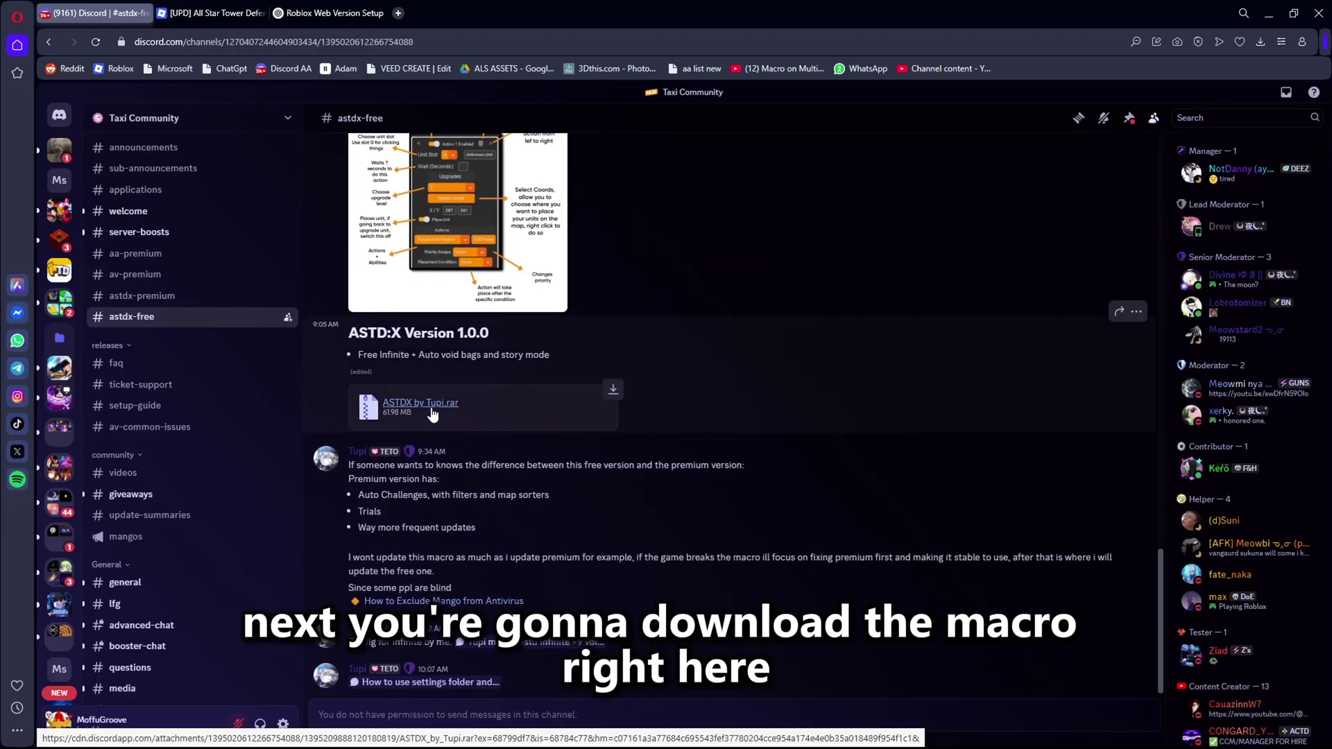
pyautogui.click(433, 410)
pyautogui.click(709, 478)
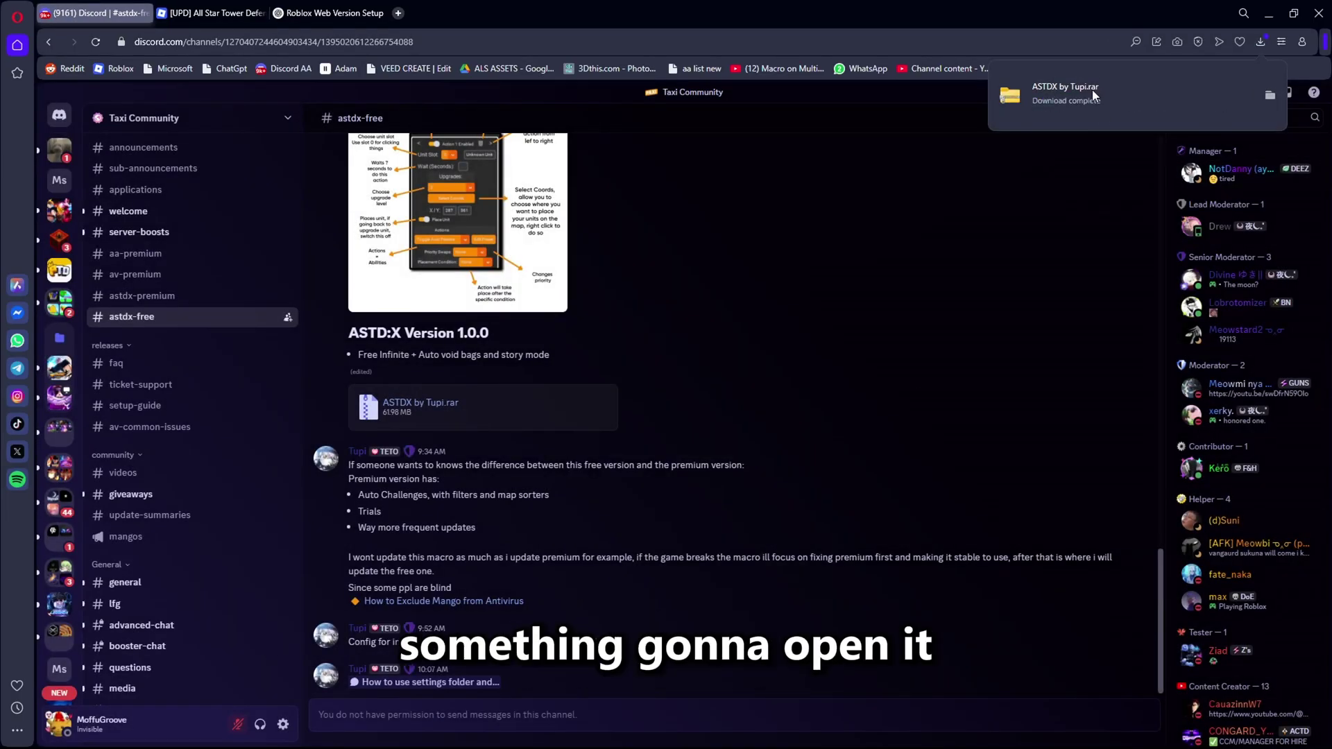
pyautogui.click(1092, 86)
pyautogui.click(459, 180)
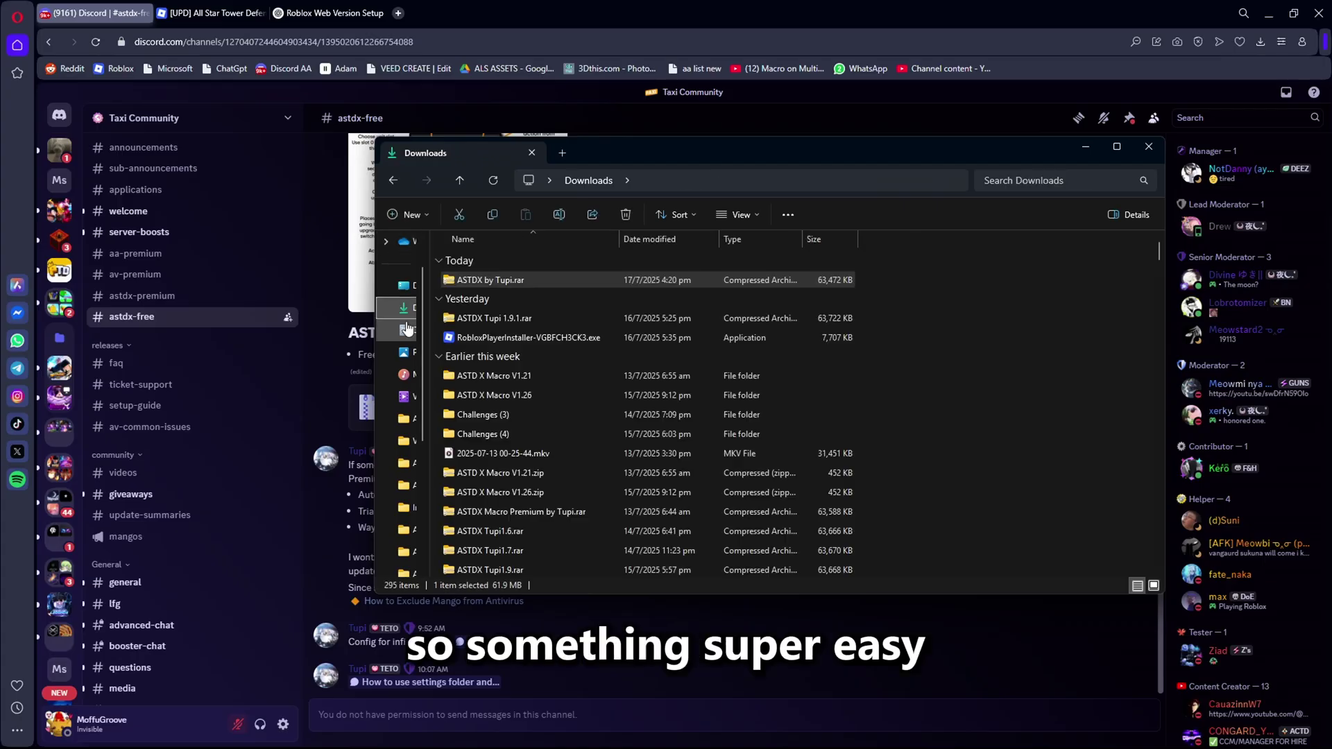
# Extract ASTDX by Tupi.rar to its proposed folder and open the extracted ASTDX by Tupi folder.
pyautogui.rightClick(510, 287)
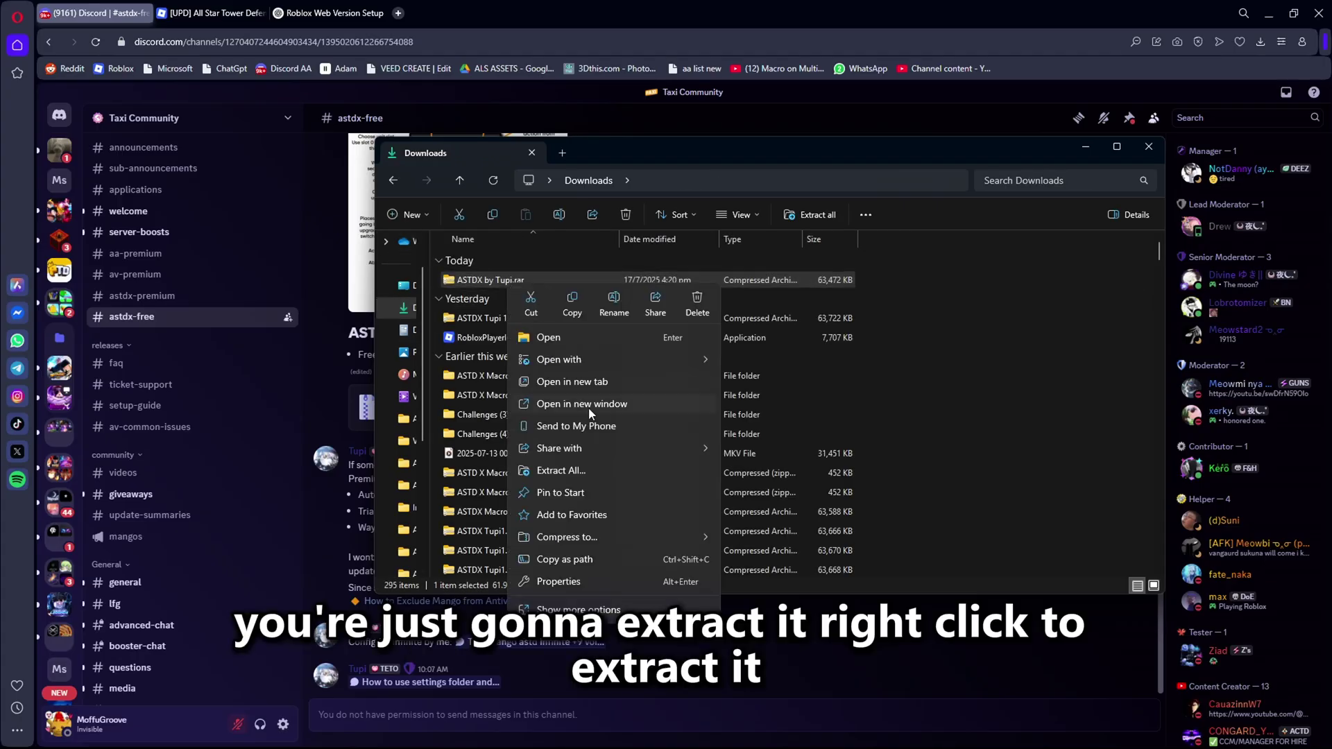
pyautogui.click(619, 468)
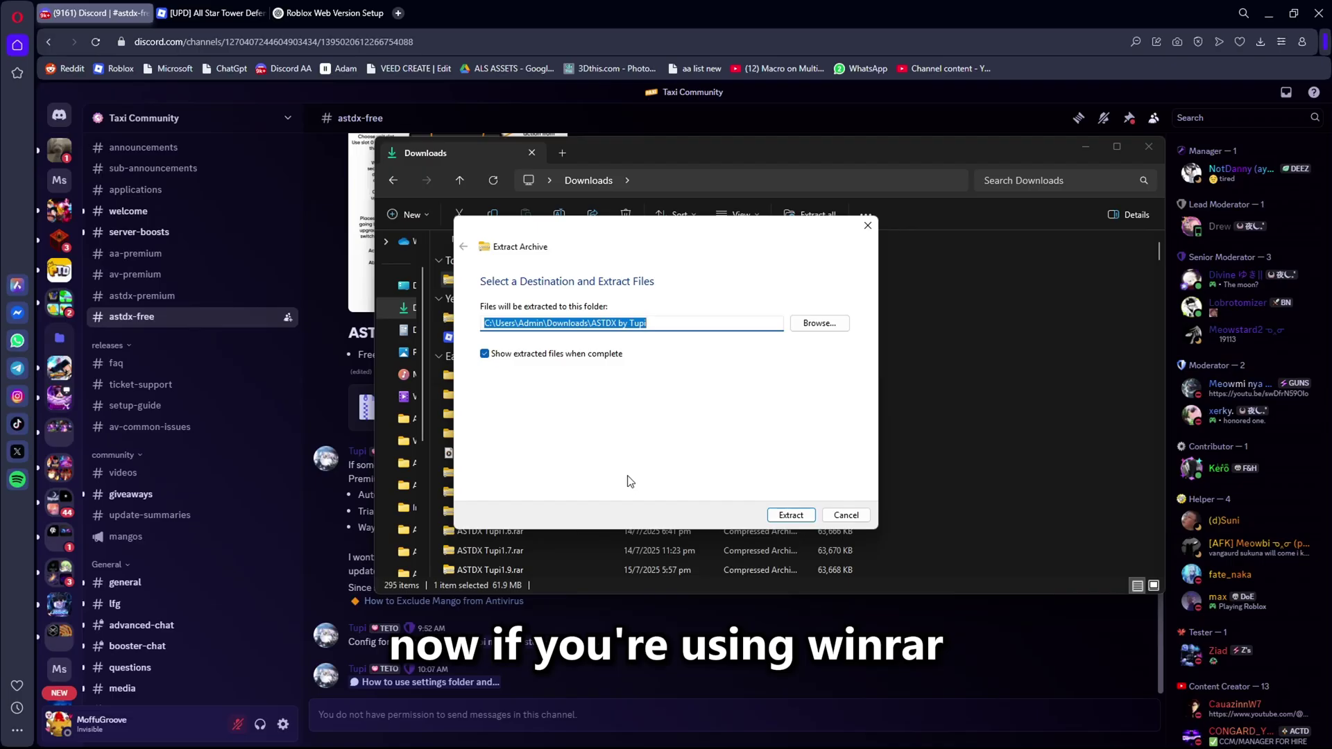
pyautogui.click(791, 515)
pyautogui.click(1146, 149)
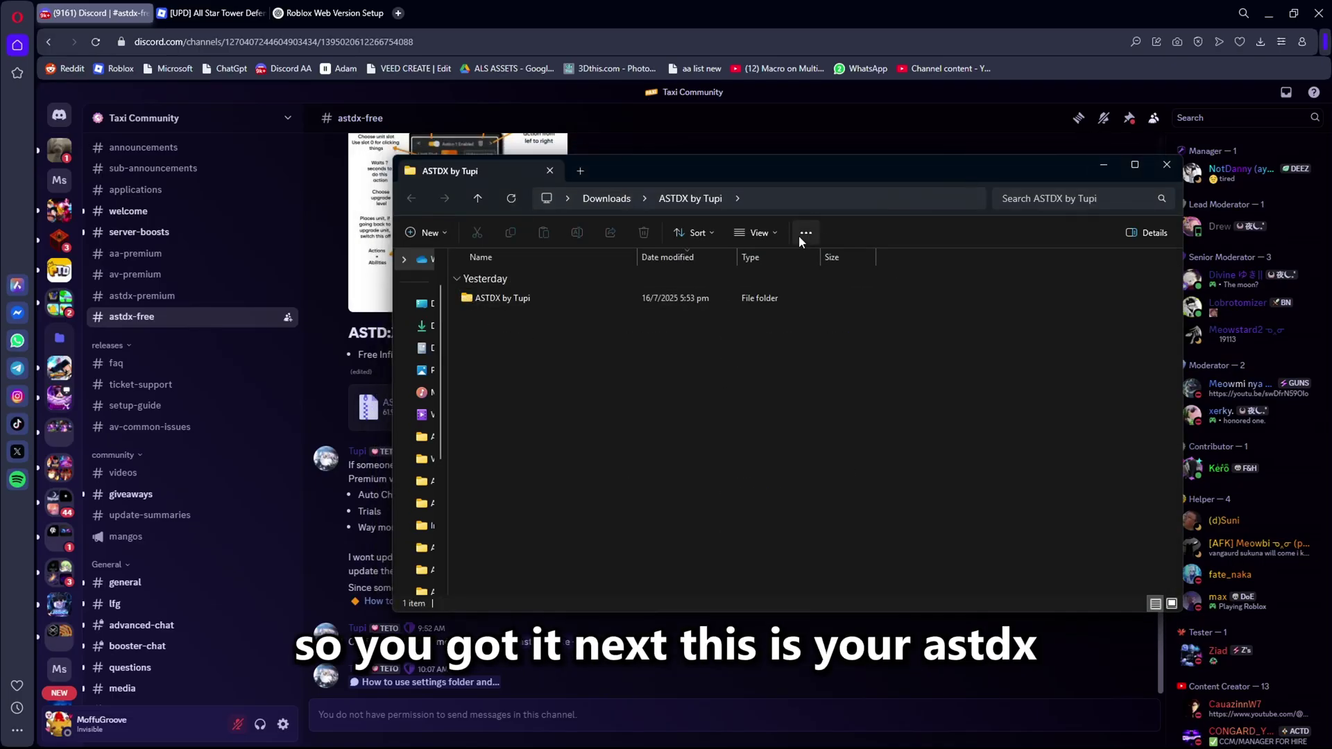
pyautogui.doubleClick(560, 293)
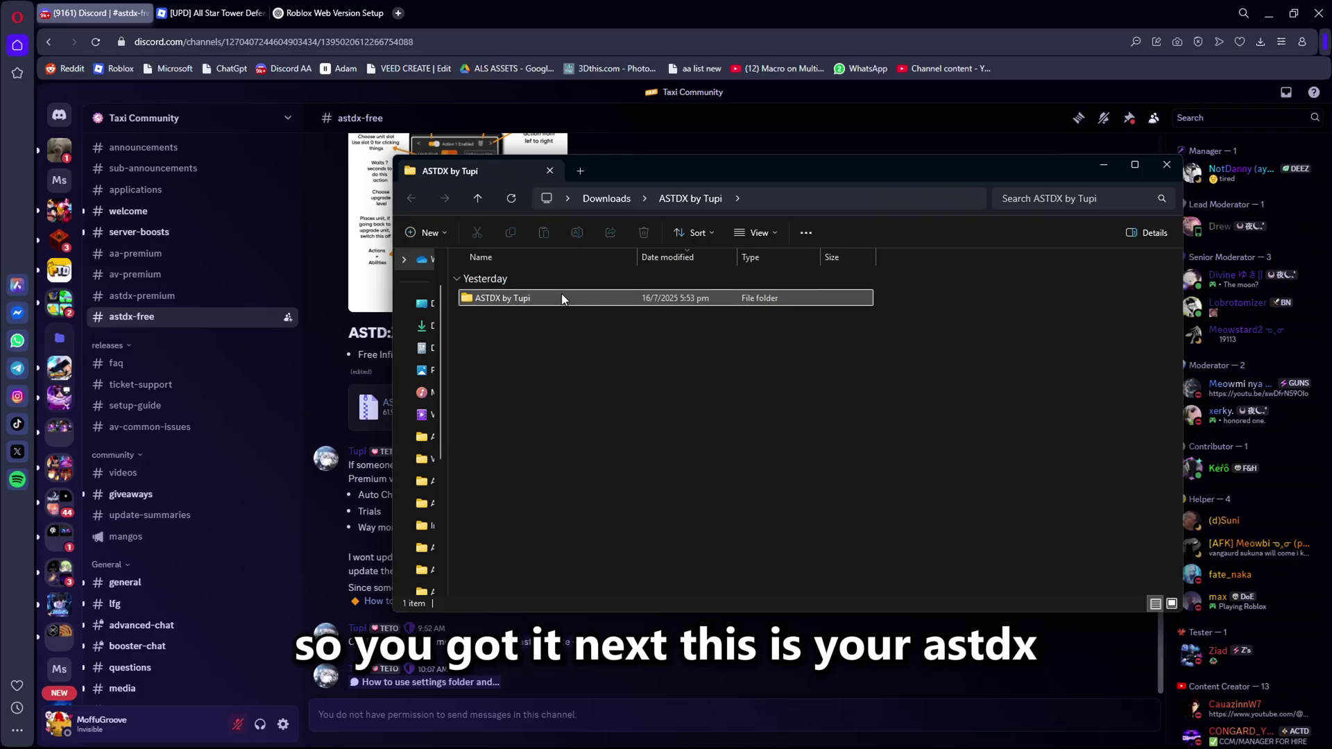
# Run CreateExclusions.bat as administrator, allow it past SmartScreen, and dismiss the finished script window.
pyautogui.rightClick(548, 391)
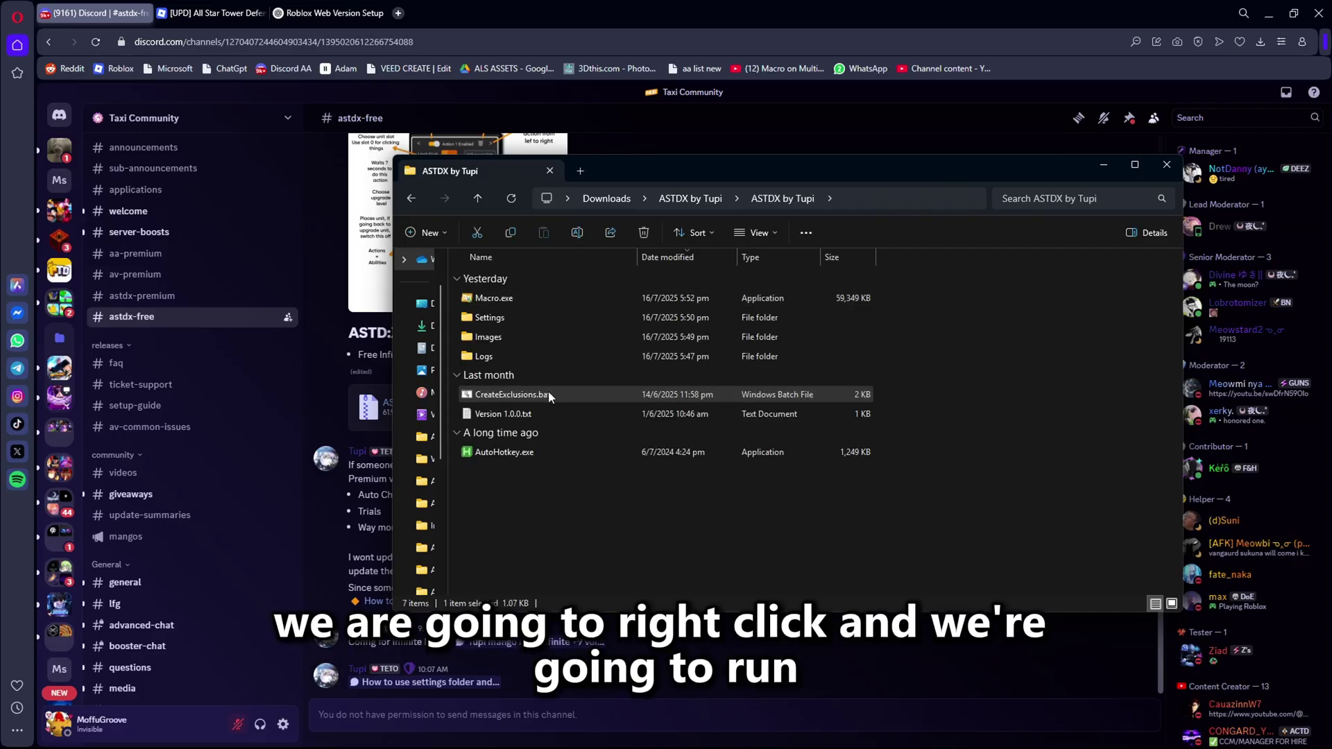
pyautogui.click(618, 515)
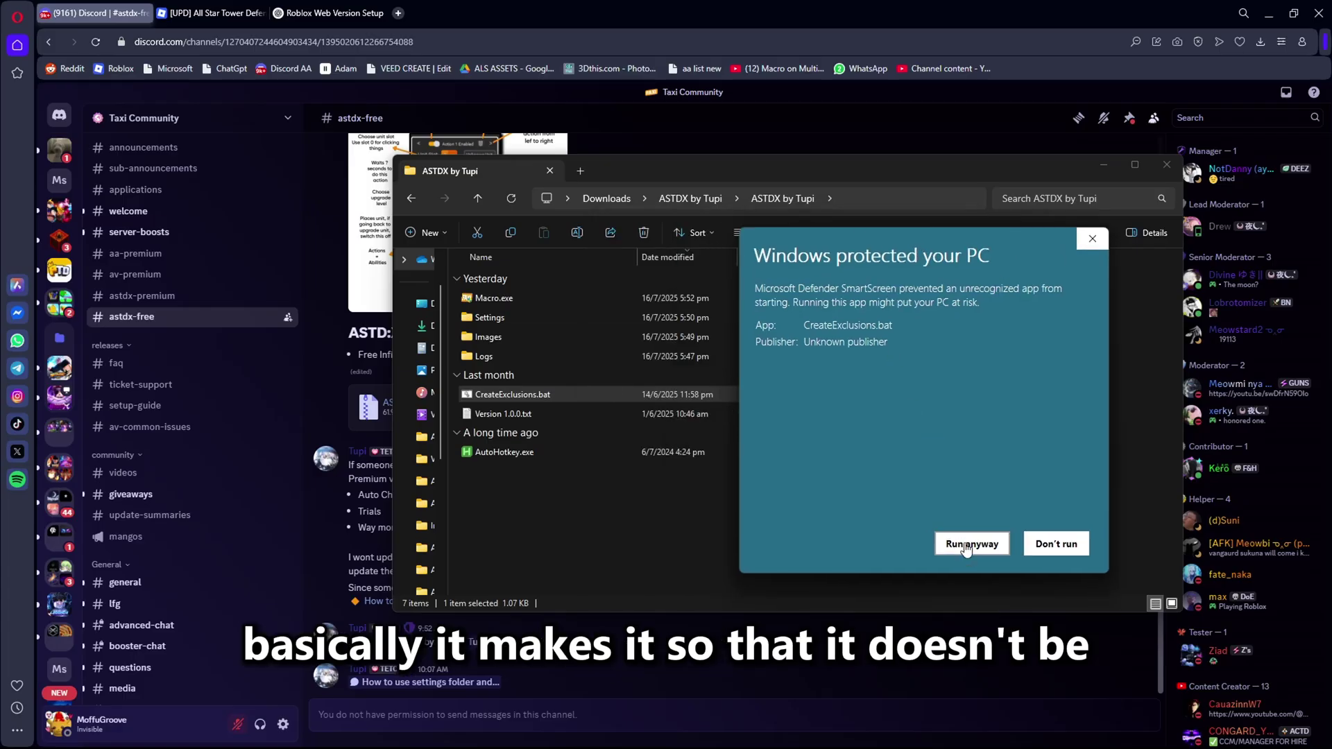
pyautogui.click(968, 544)
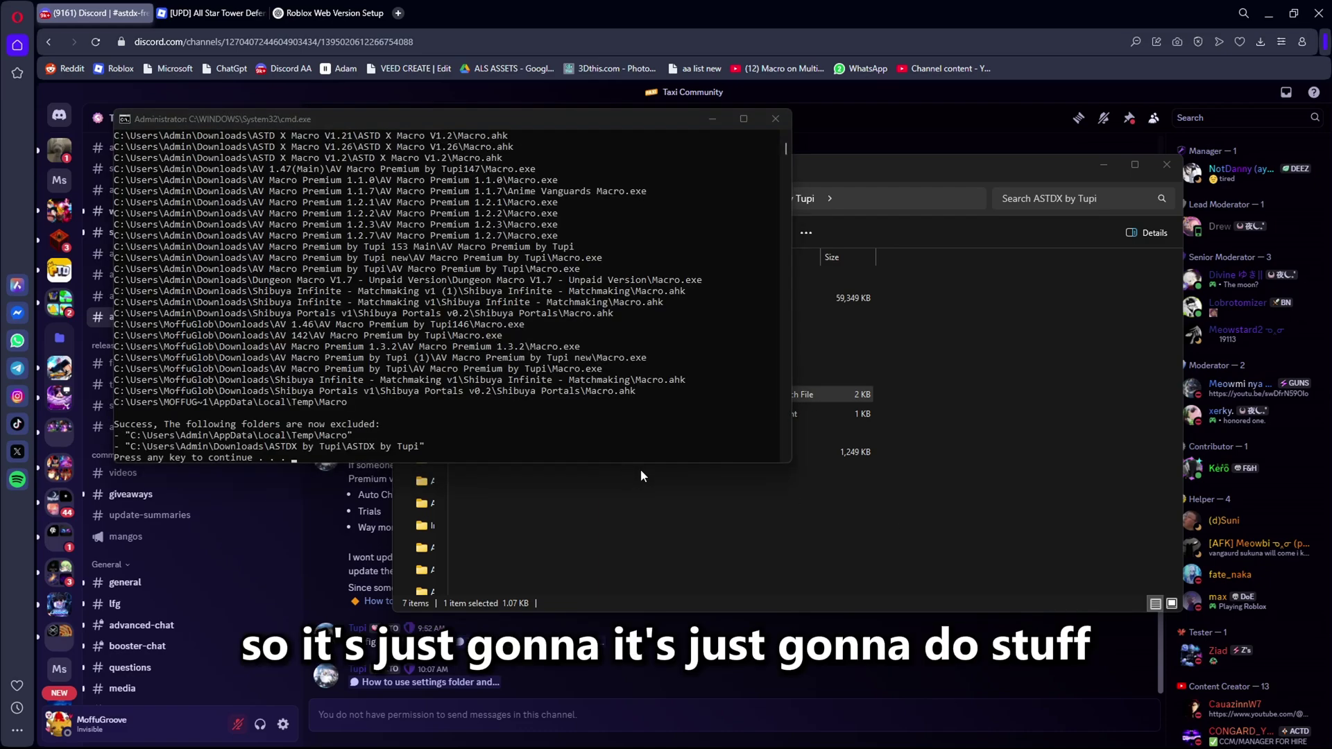
pyautogui.scroll(-8, 536, 424)
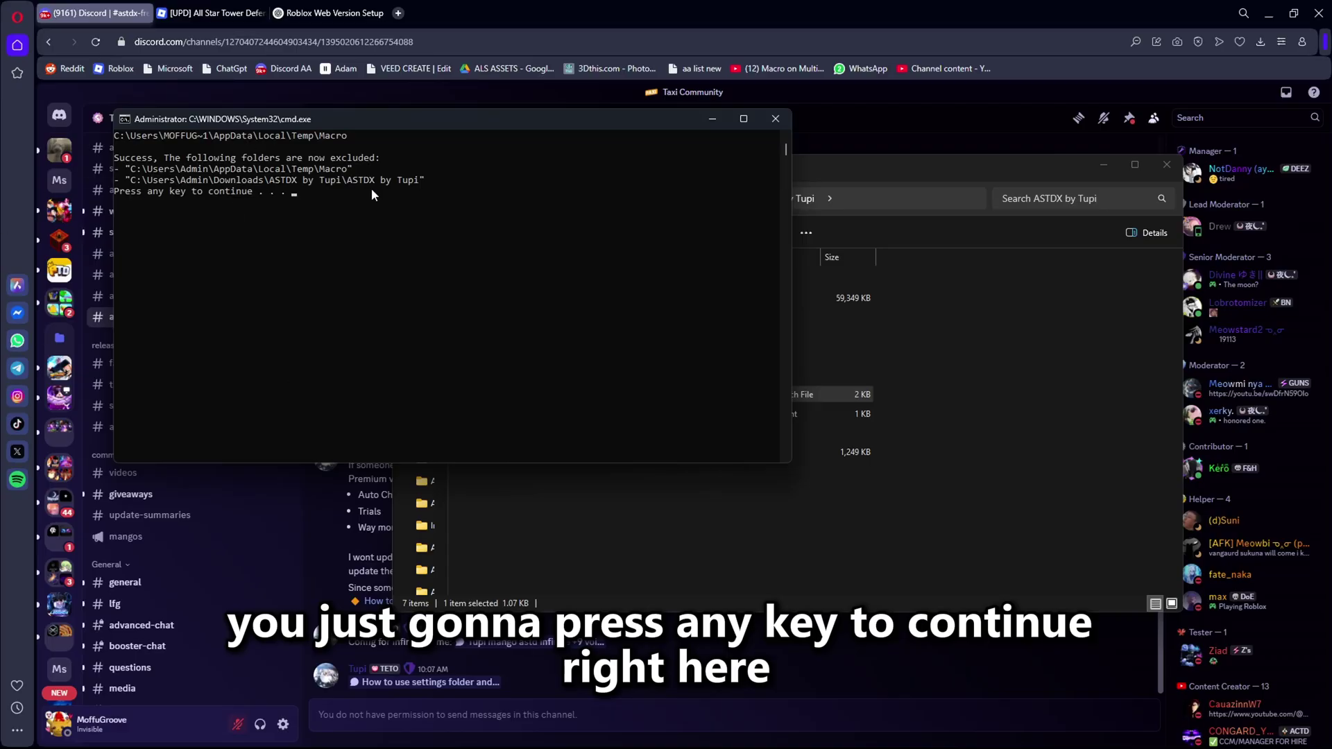
pyautogui.press('Return')
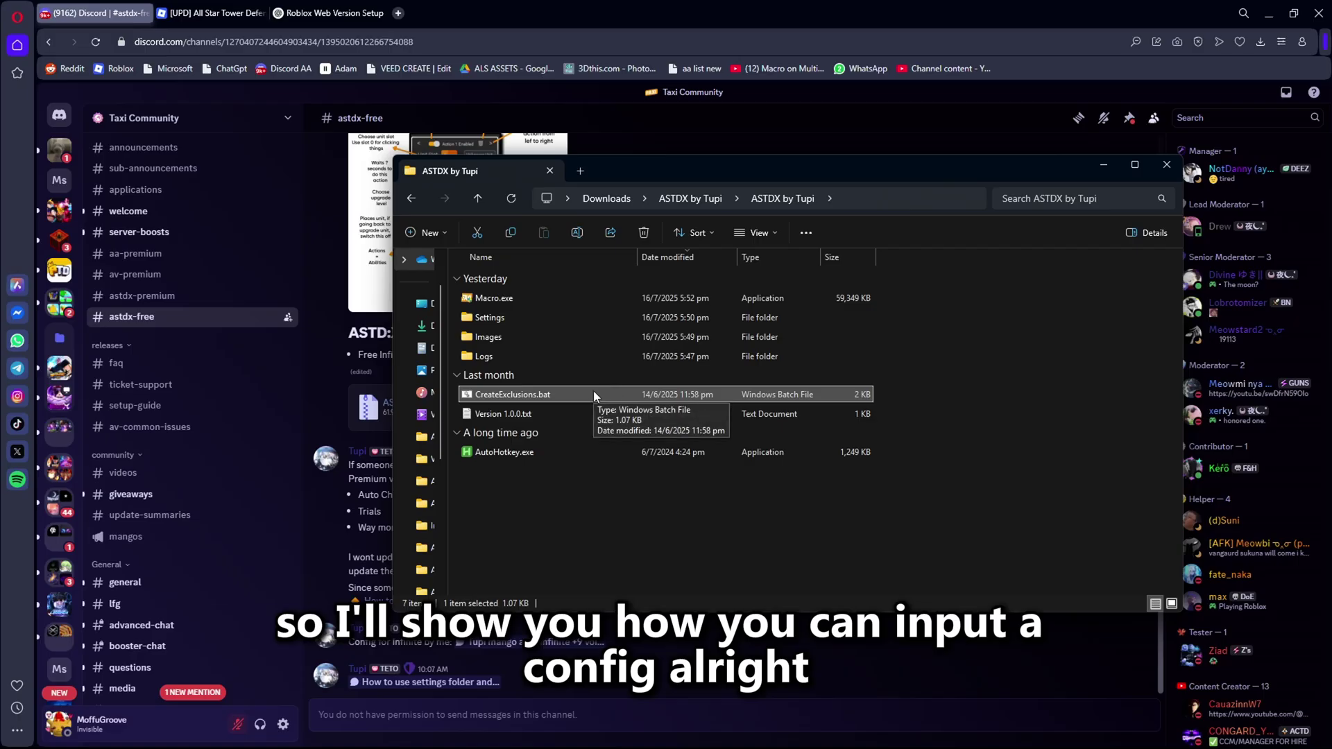
# Open the Tupi mango astd infinite +9 void bags post and download Food Island.json to Downloads.
pyautogui.hotkey('alt', 'Tab')
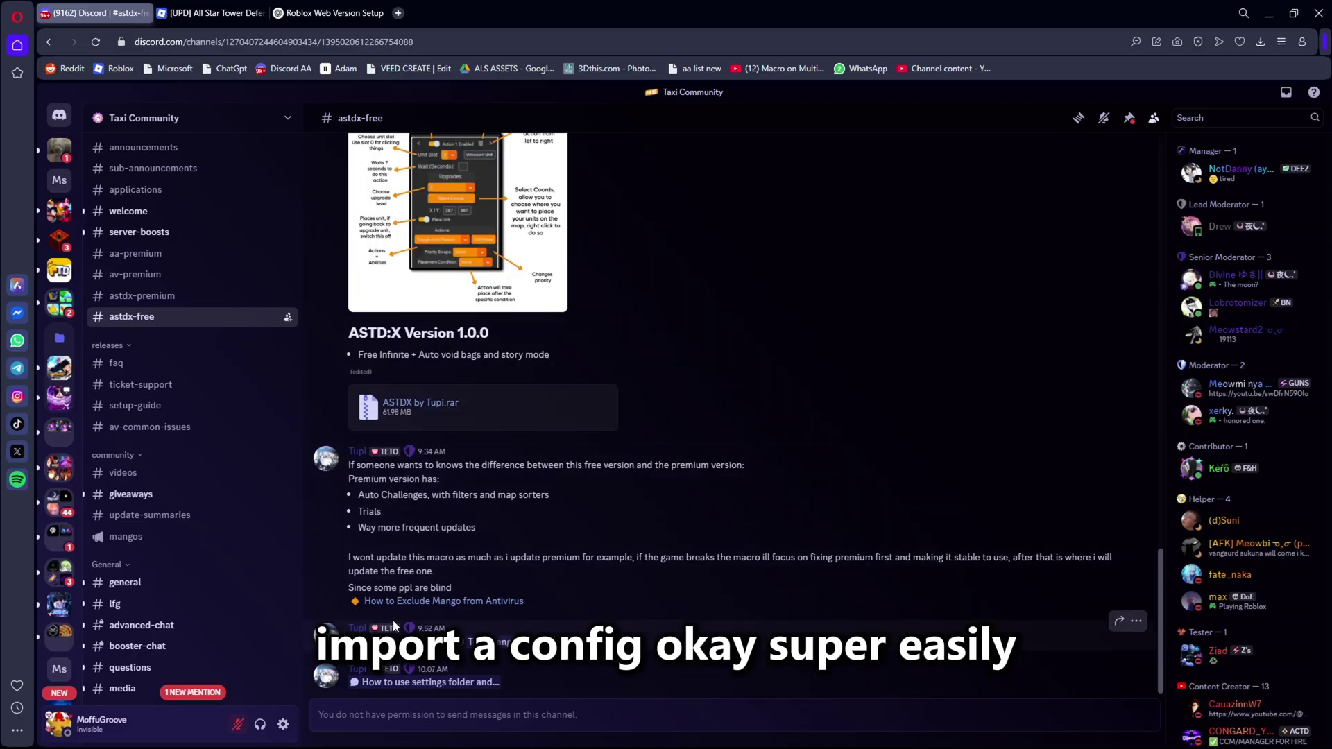
pyautogui.scroll(-4, 148, 505)
pyautogui.scroll(5, 149, 505)
pyautogui.scroll(-5, 161, 498)
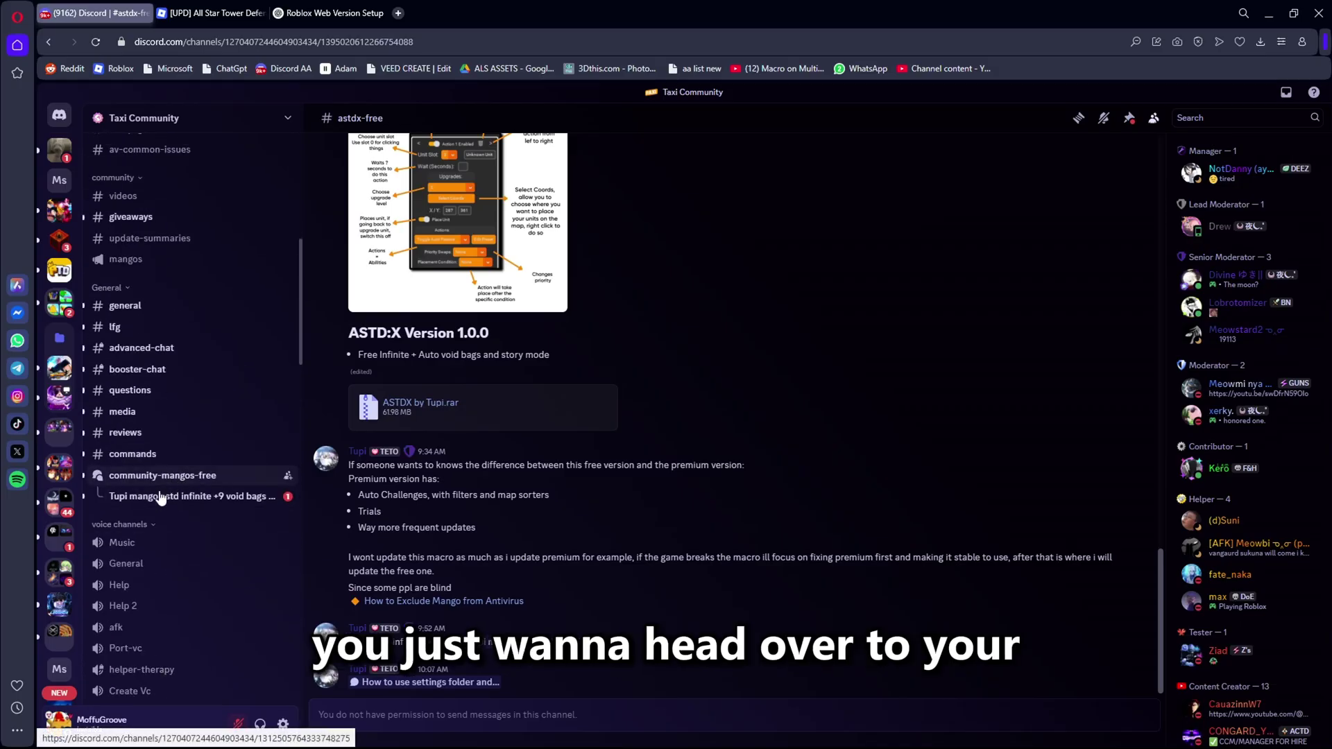
pyautogui.click(170, 499)
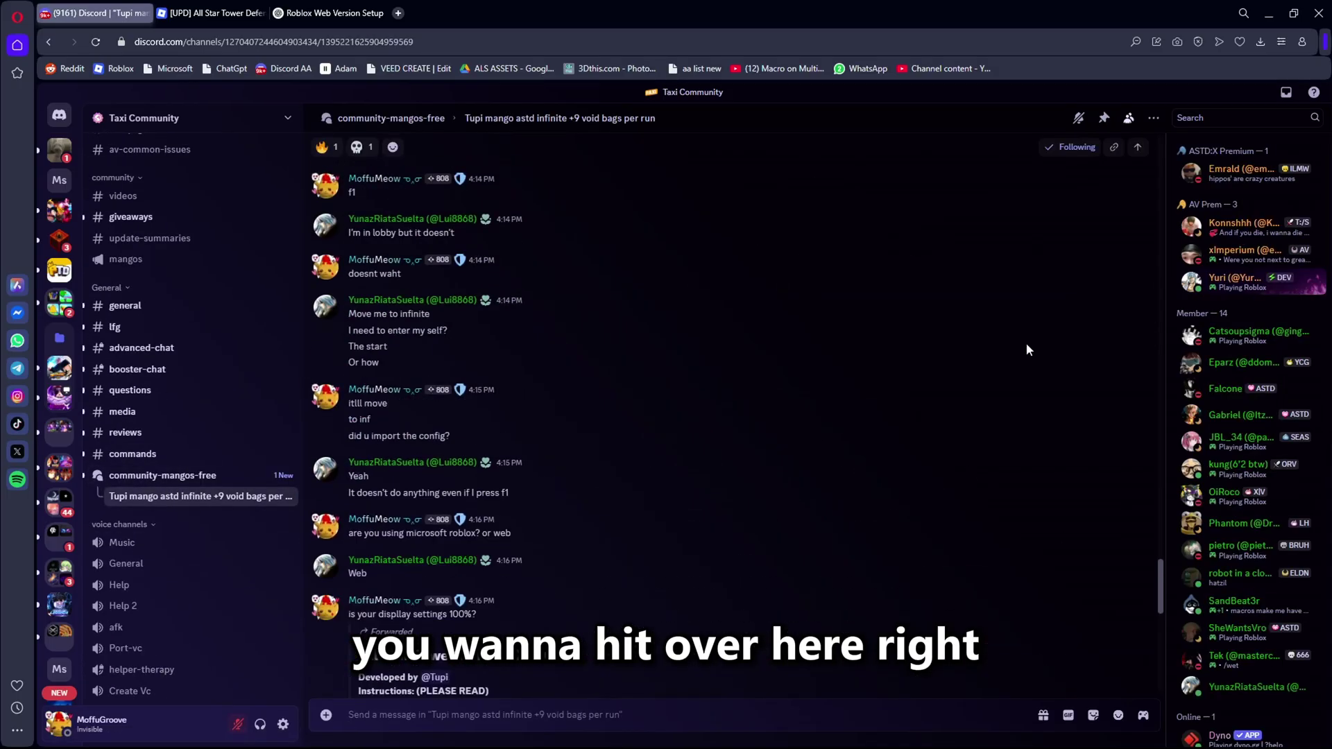
pyautogui.click(391, 118)
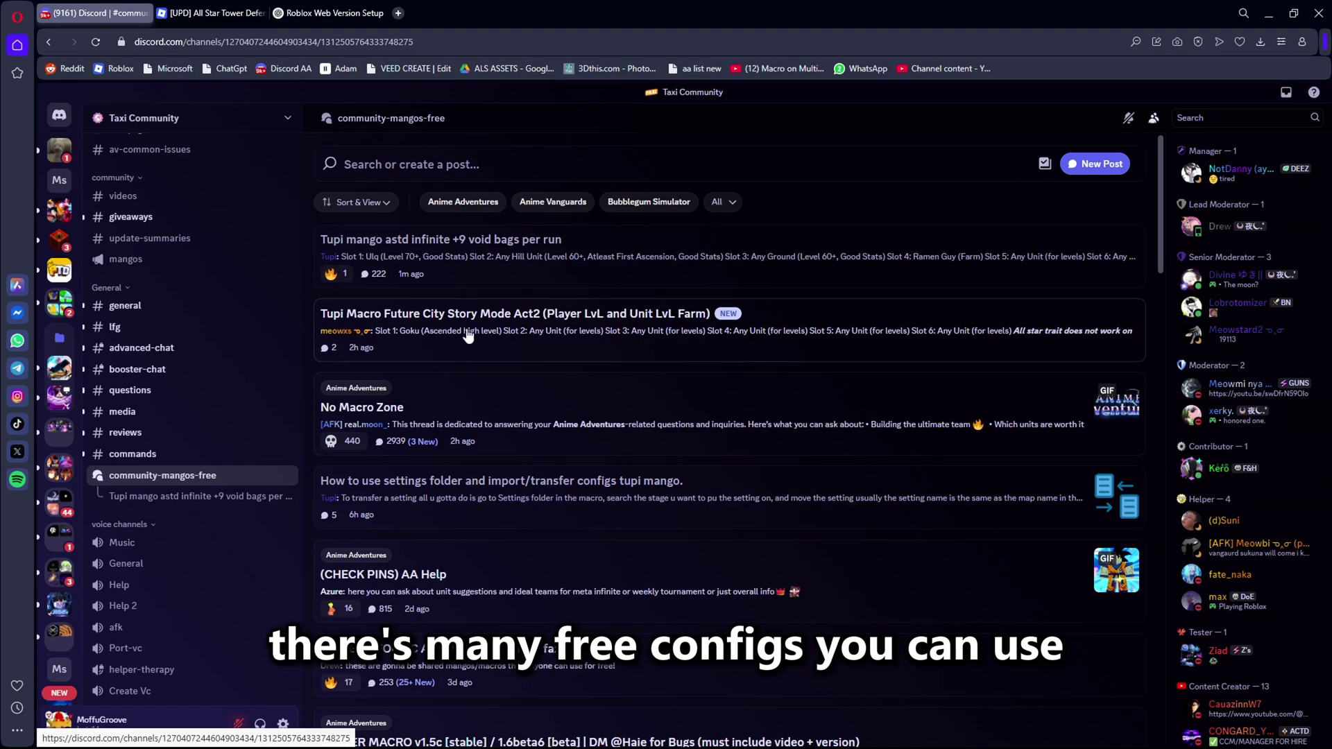
pyautogui.click(481, 283)
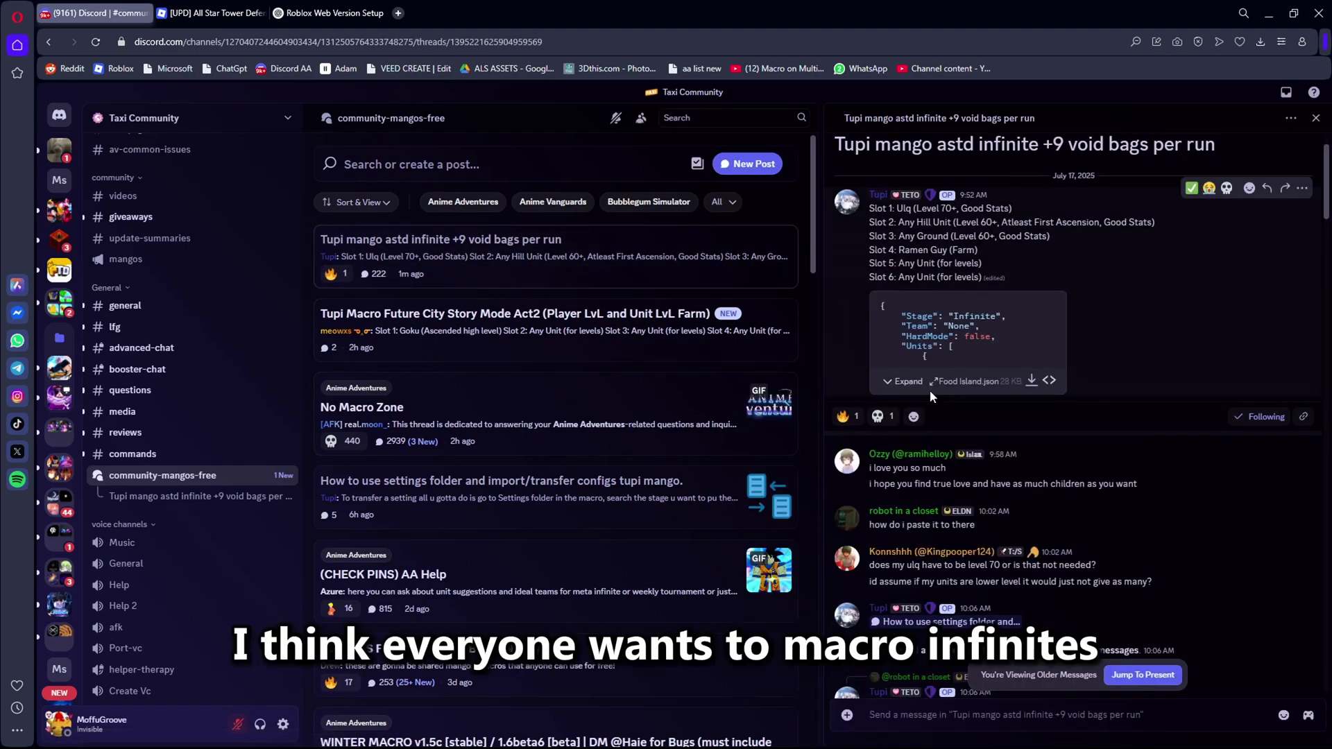
pyautogui.click(1030, 381)
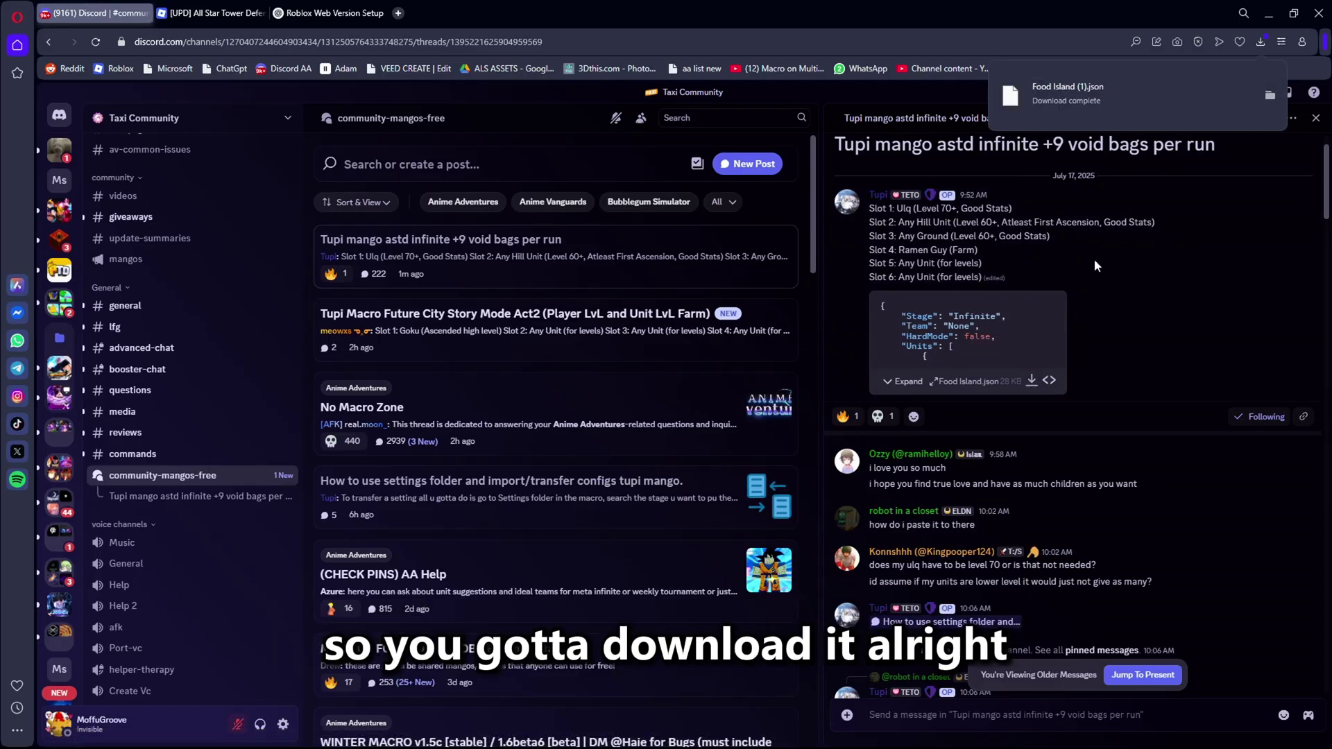
pyautogui.click(1271, 94)
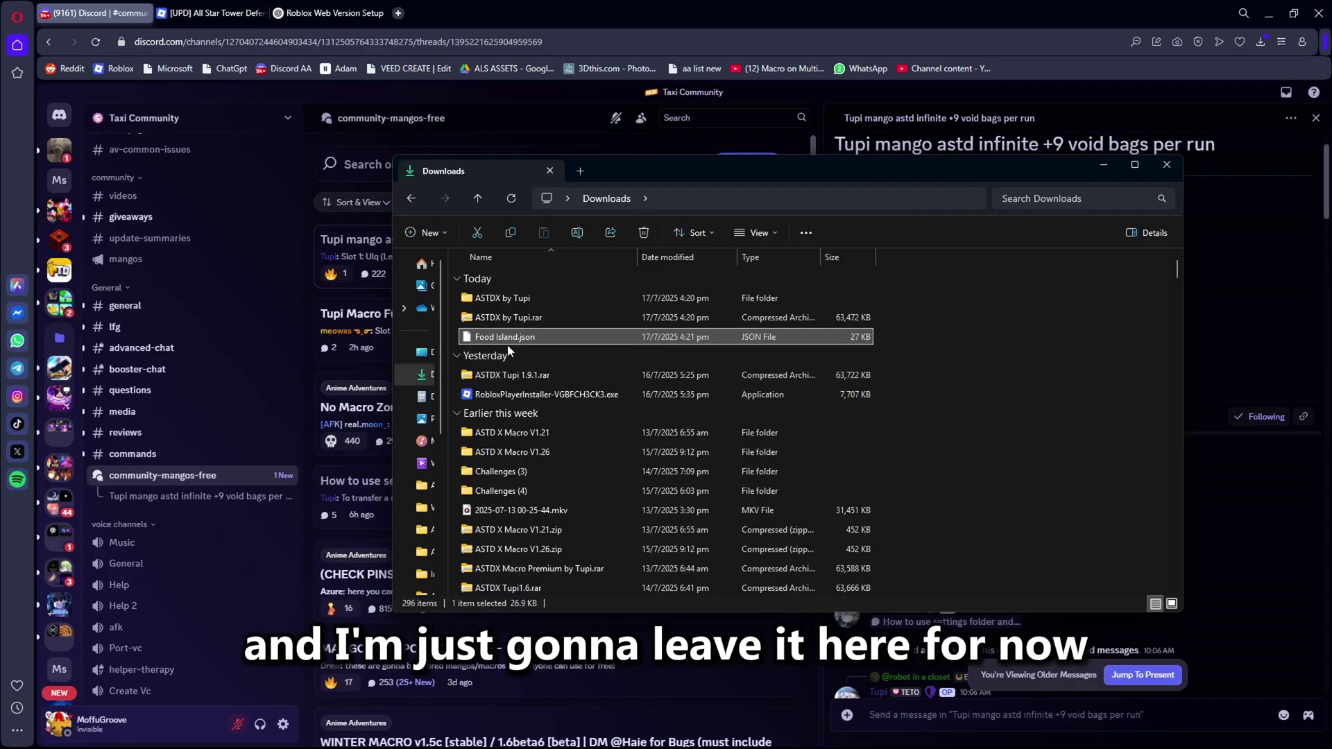
# Launch Macro.exe from the inner ASTDX by Tupi folder, running it anyway past SmartScreen.
pyautogui.doubleClick(589, 300)
pyautogui.doubleClick(588, 299)
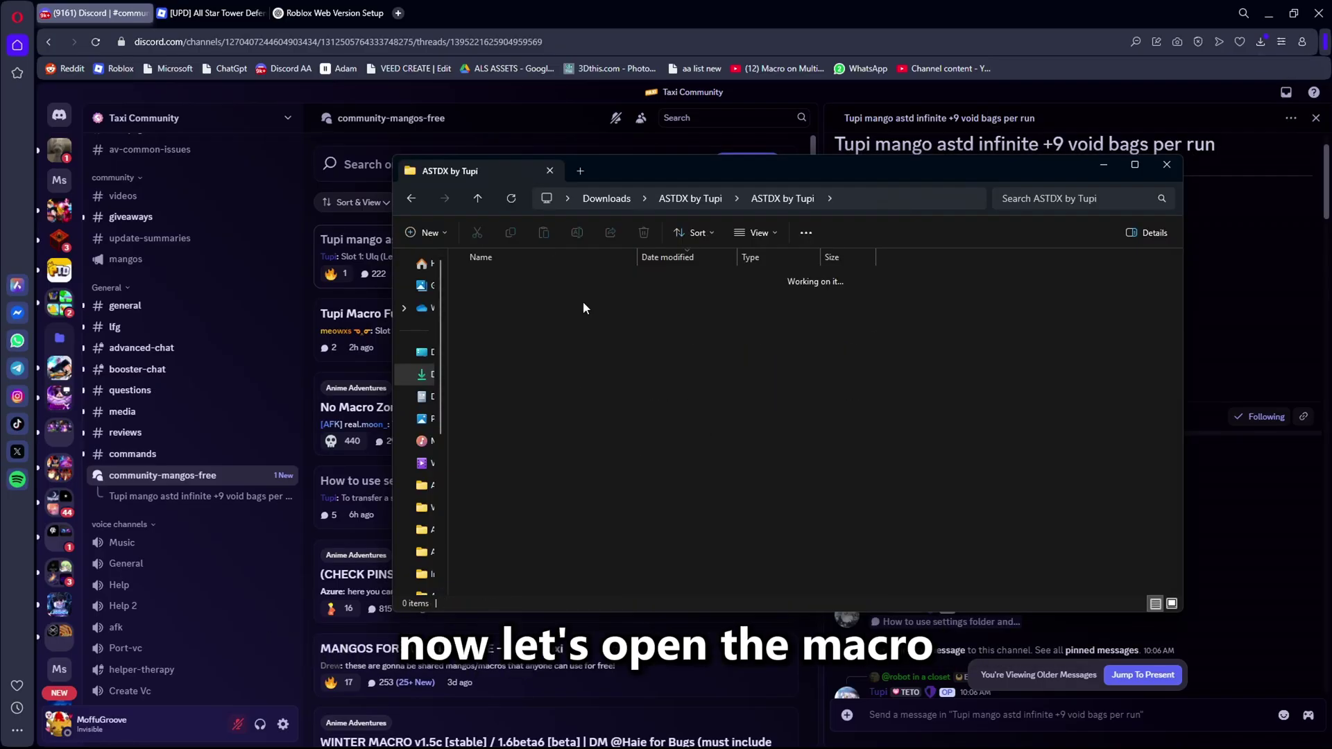
pyautogui.doubleClick(548, 298)
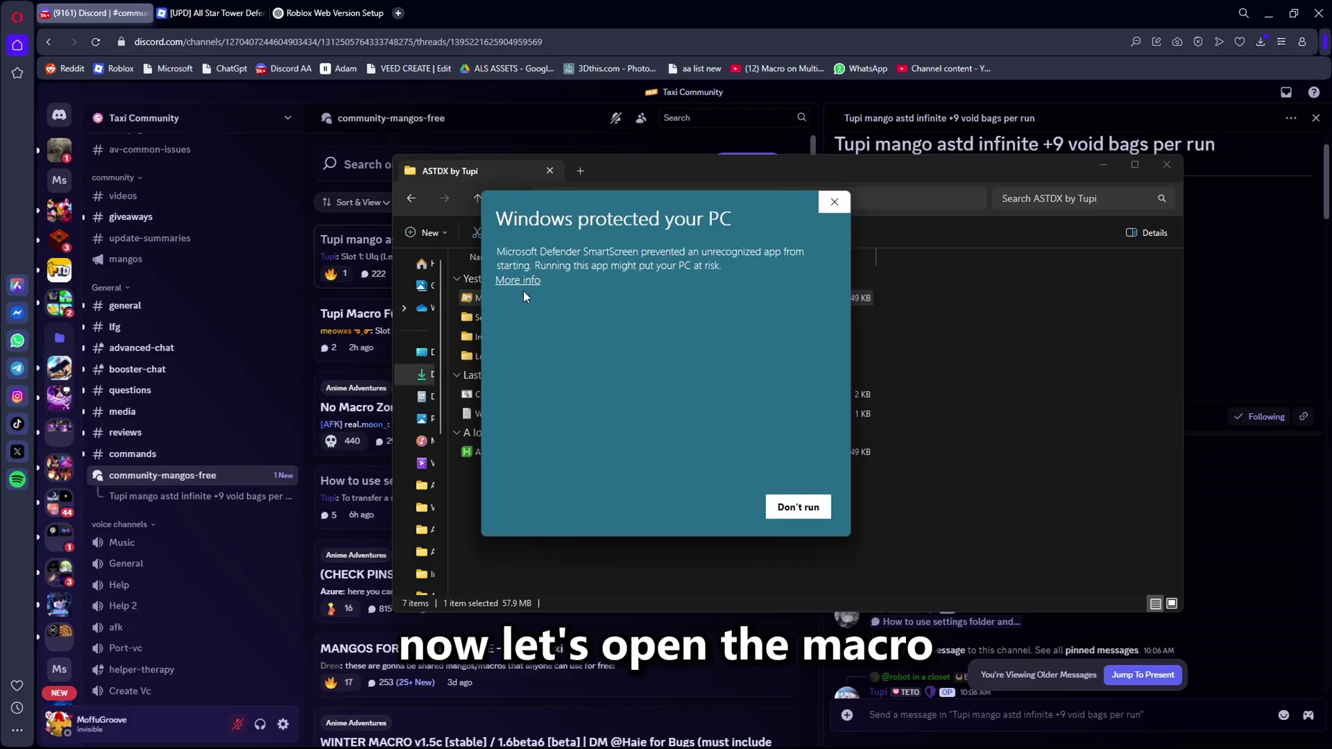
pyautogui.click(519, 280)
pyautogui.click(722, 507)
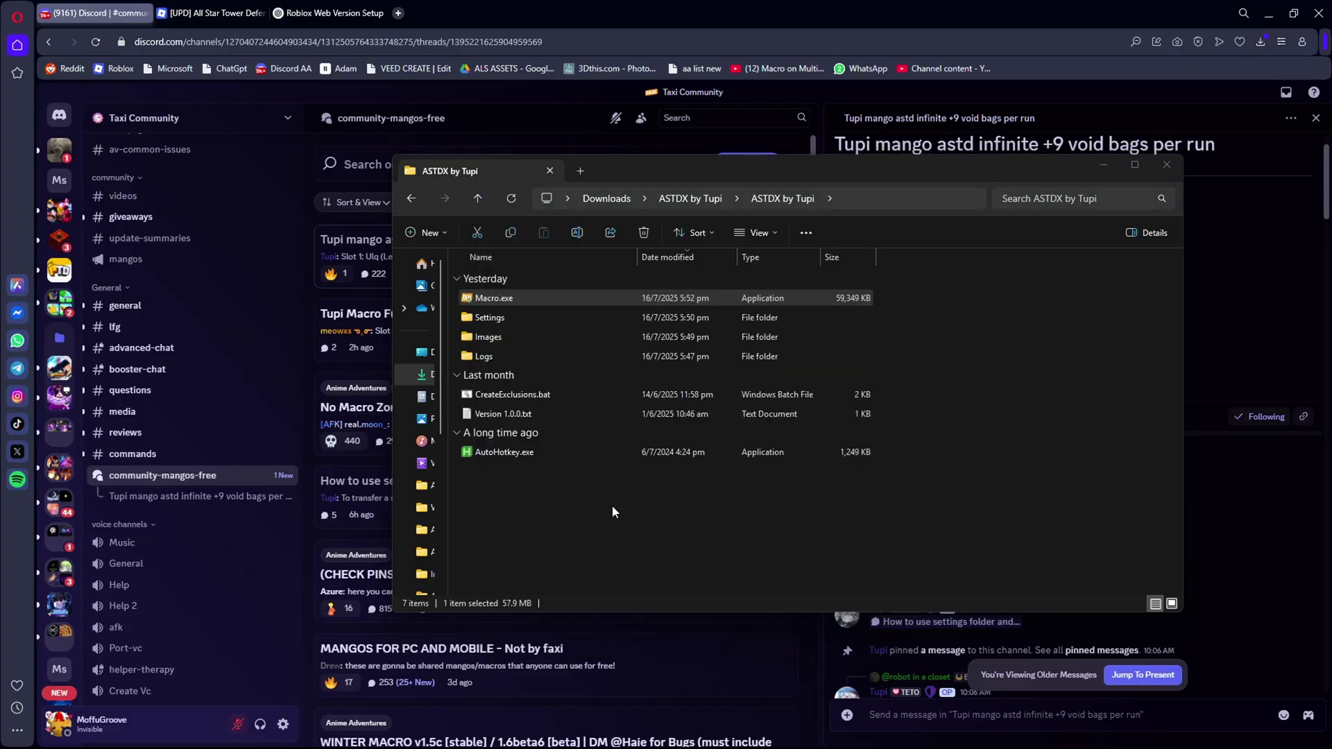
pyautogui.click(1104, 165)
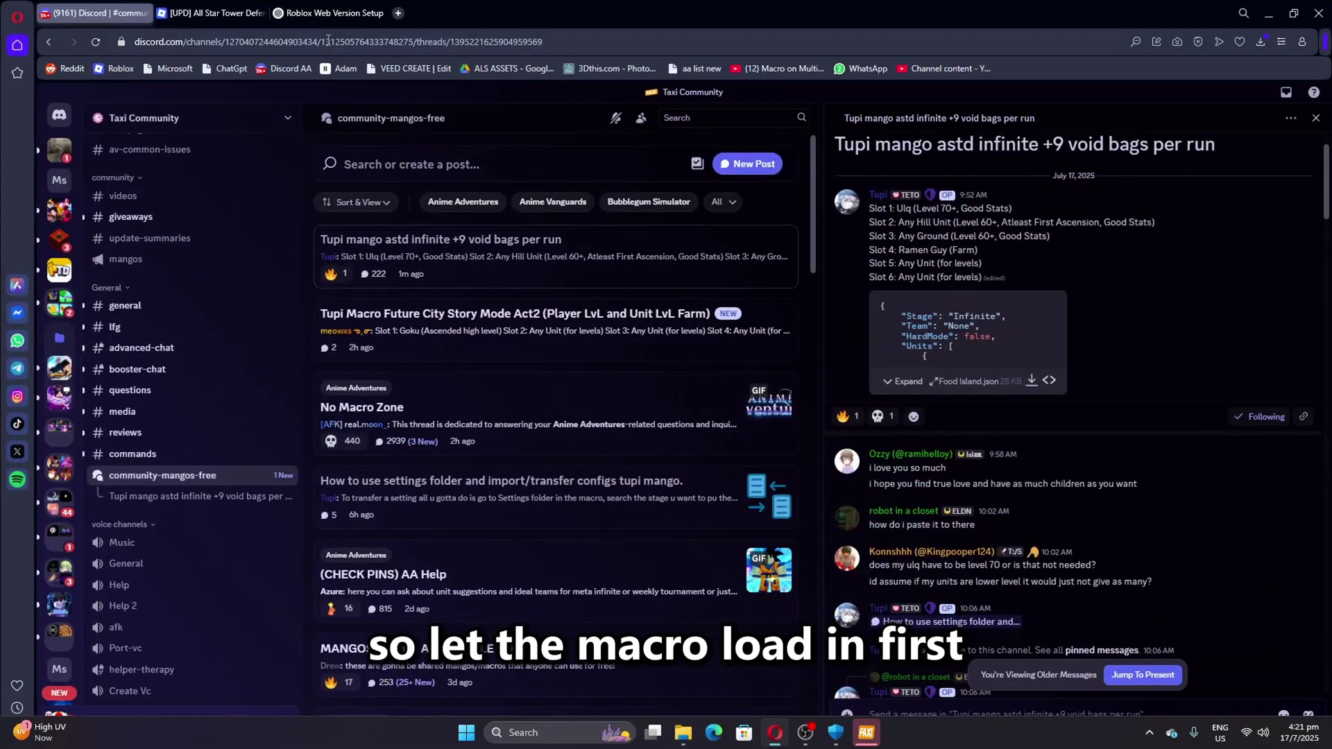
# Go to roblox.com in a new tab and launch All Star Tower Defense X.
pyautogui.click(333, 12)
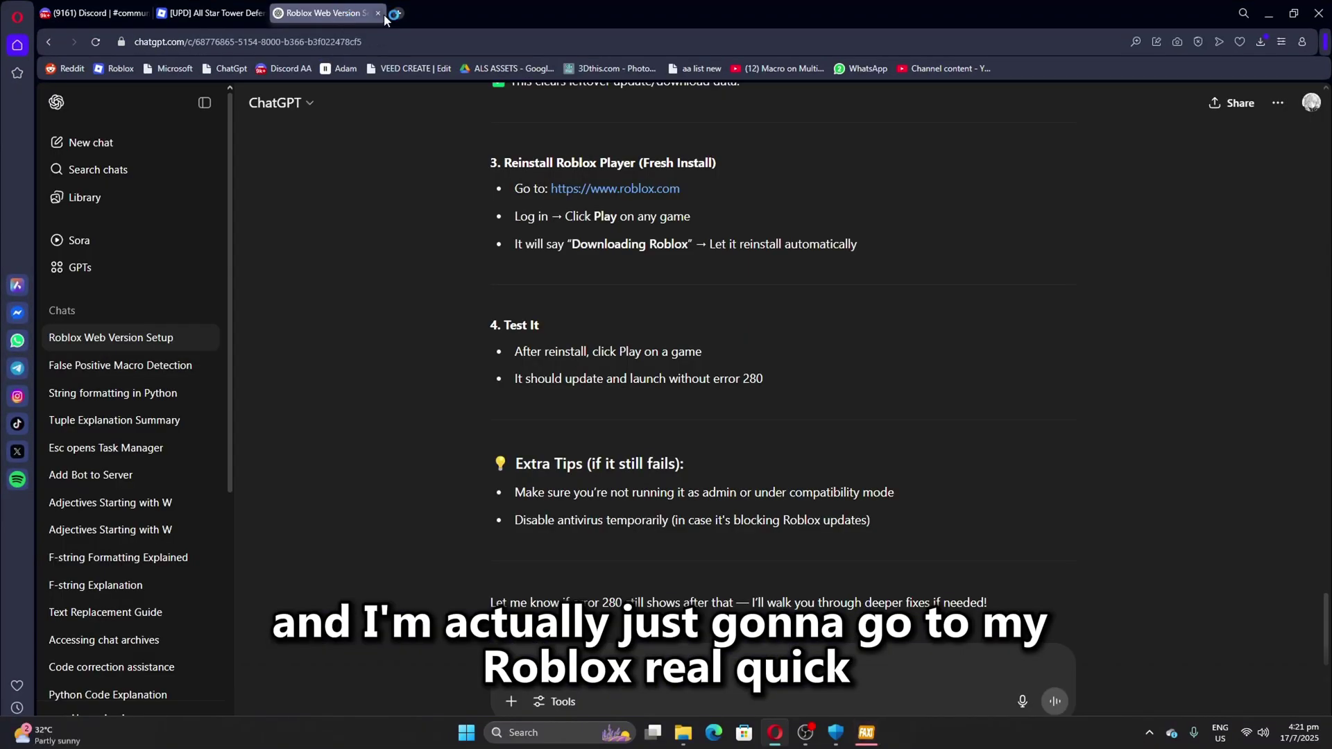
pyautogui.click(398, 13)
pyautogui.write('roblox')
pyautogui.press('Return')
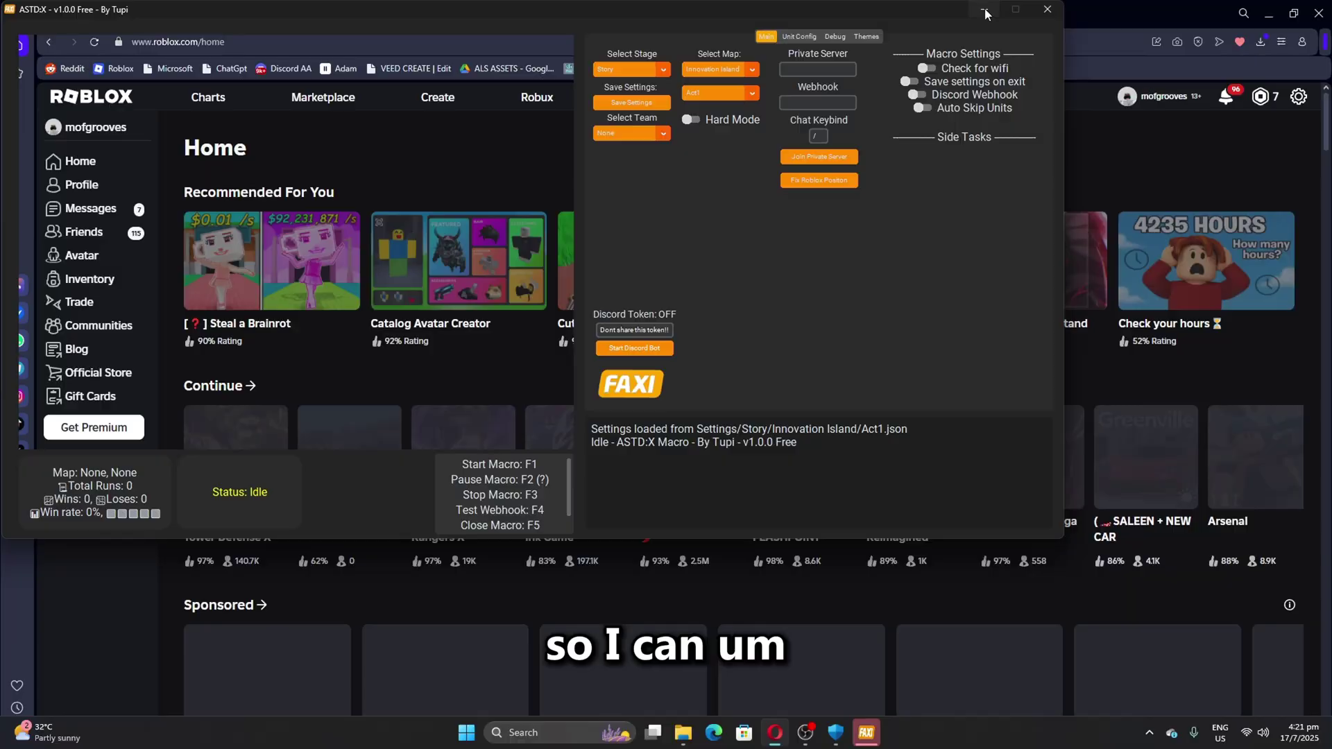
pyautogui.click(986, 14)
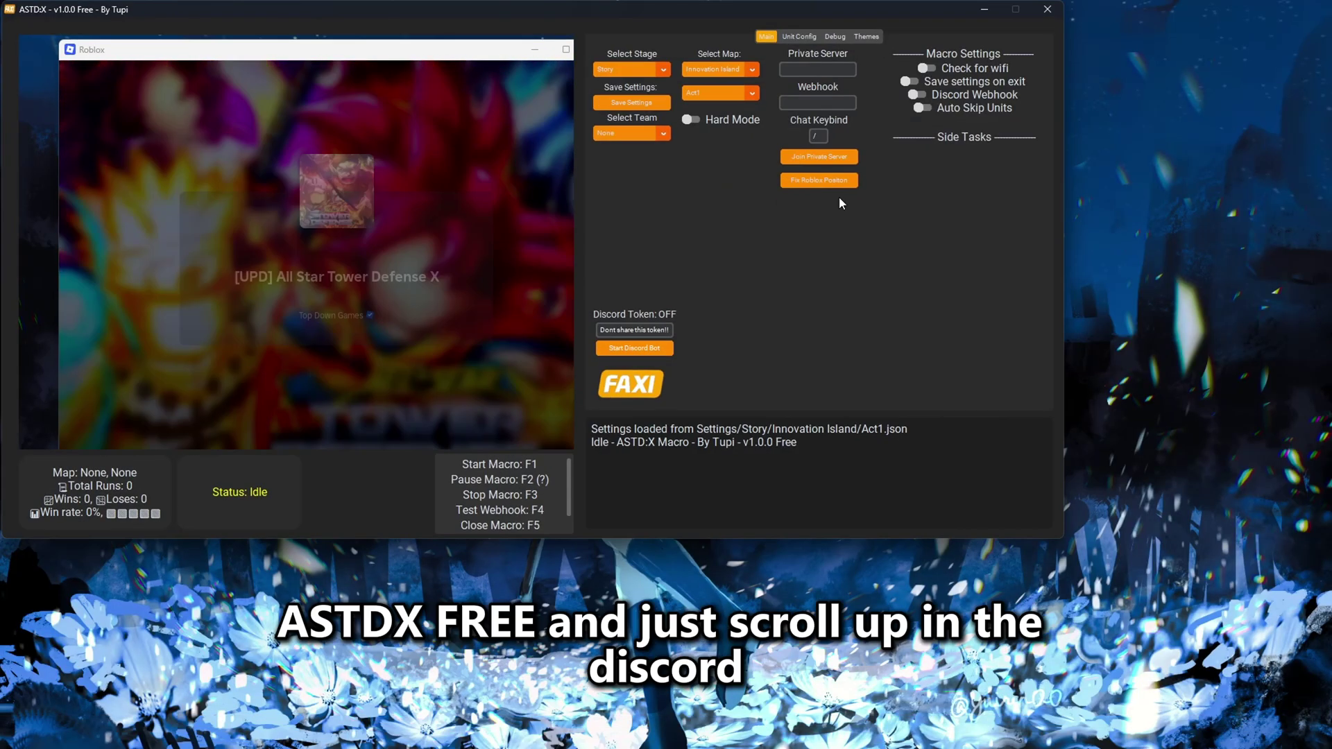
# Once the game loads in the macro, minimize the macro window and return to the Discord tab.
pyautogui.hotkey('alt', 'Tab')
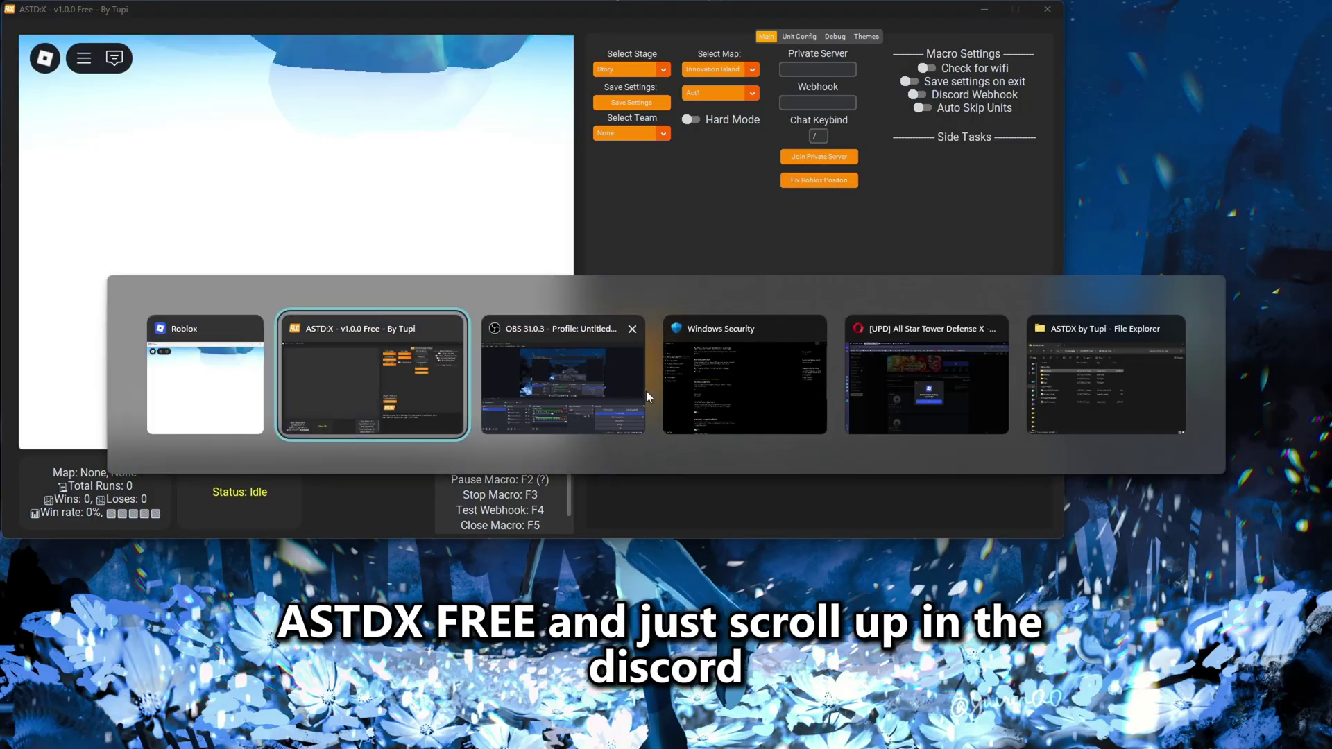
pyautogui.click(901, 388)
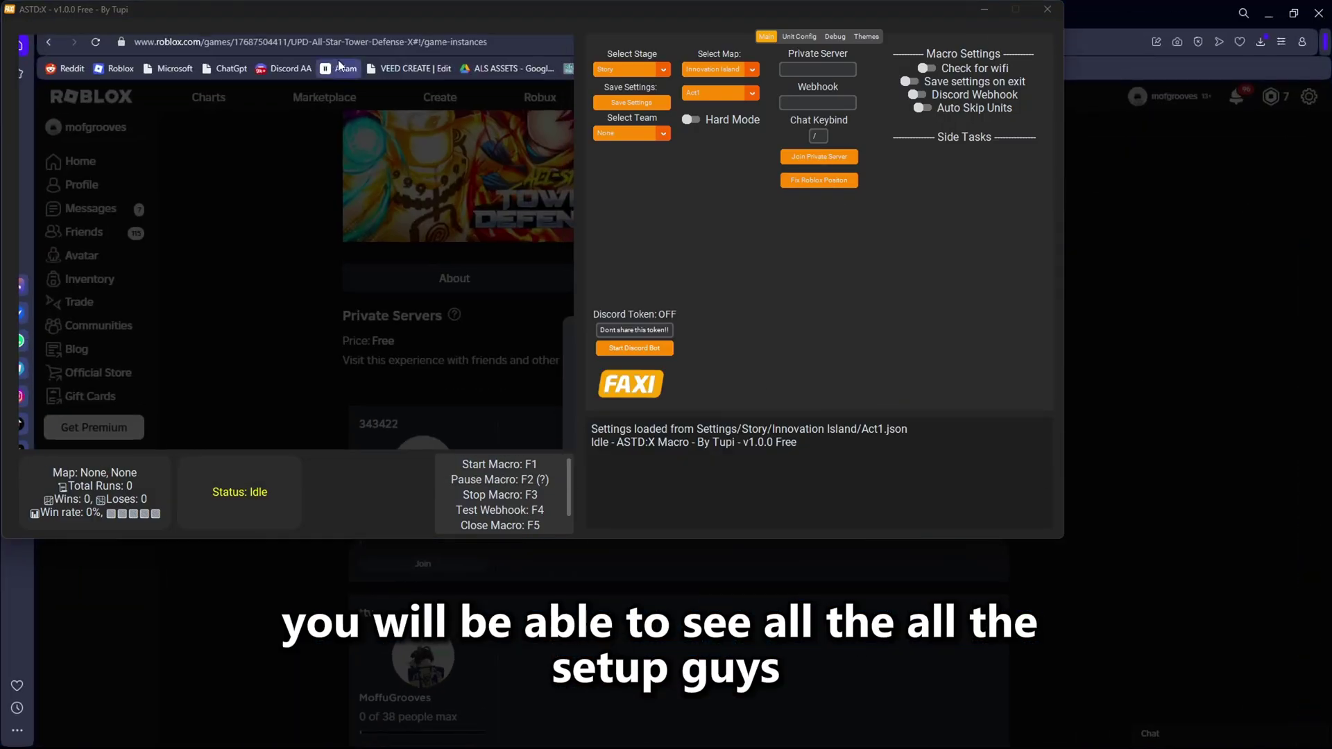
pyautogui.click(981, 9)
pyautogui.click(91, 12)
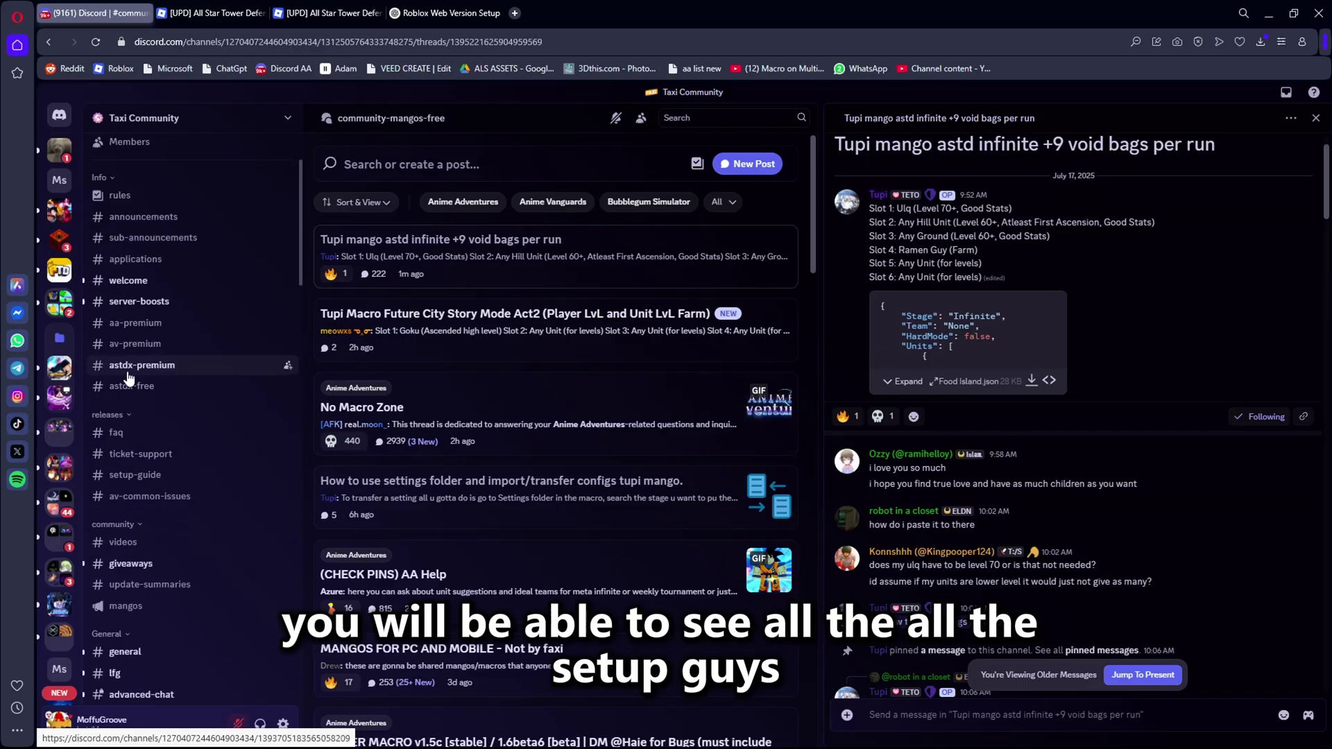
# In astdx-free, view the Avatar Scale, in-game configs and Graphics setup images enlarged.
pyautogui.click(131, 386)
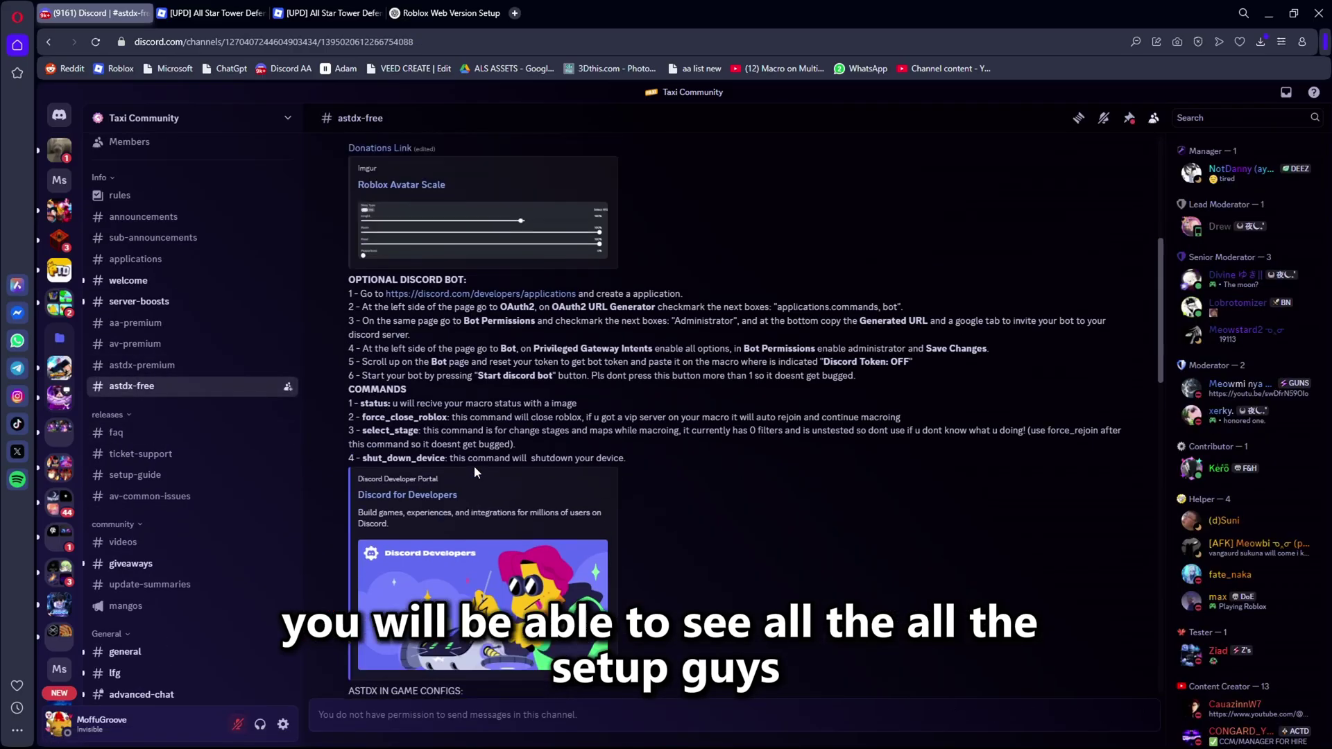
pyautogui.scroll(5, 475, 471)
pyautogui.scroll(-3, 440, 439)
pyautogui.click(440, 438)
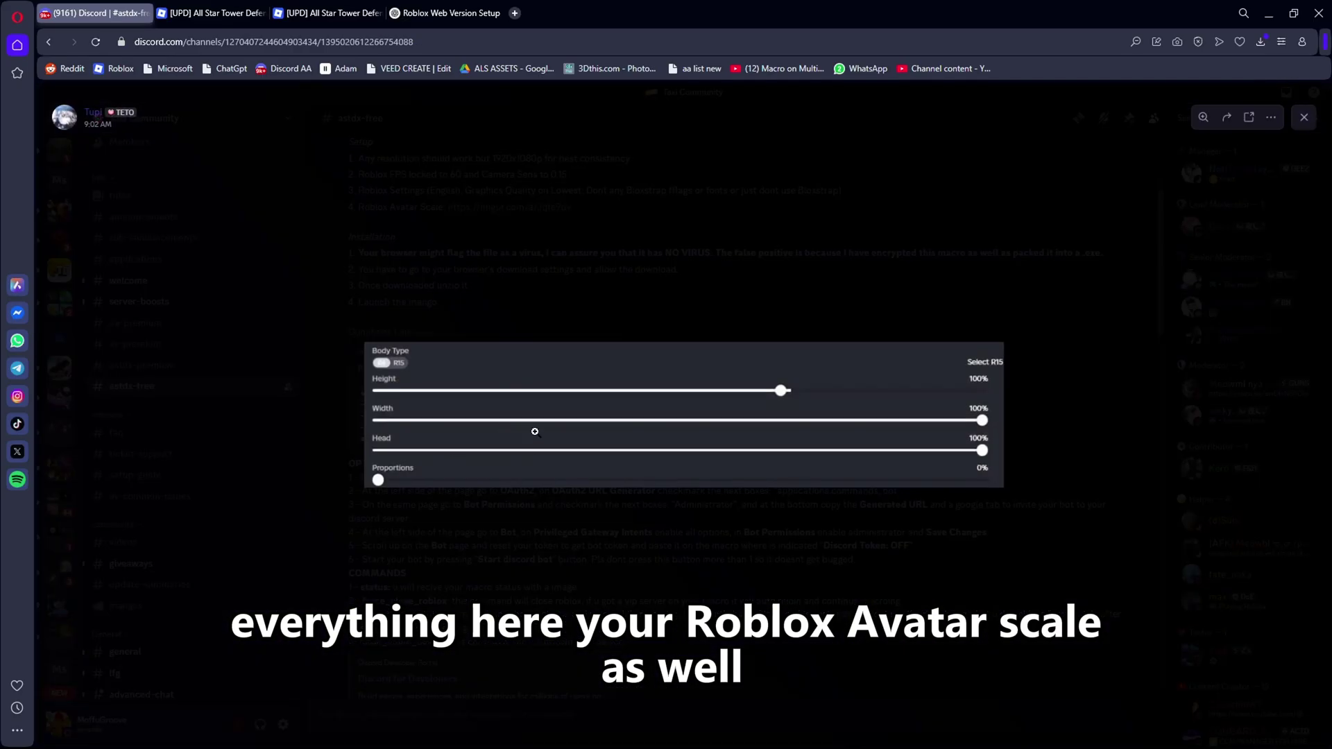
pyautogui.press('Escape')
pyautogui.scroll(-5, 564, 465)
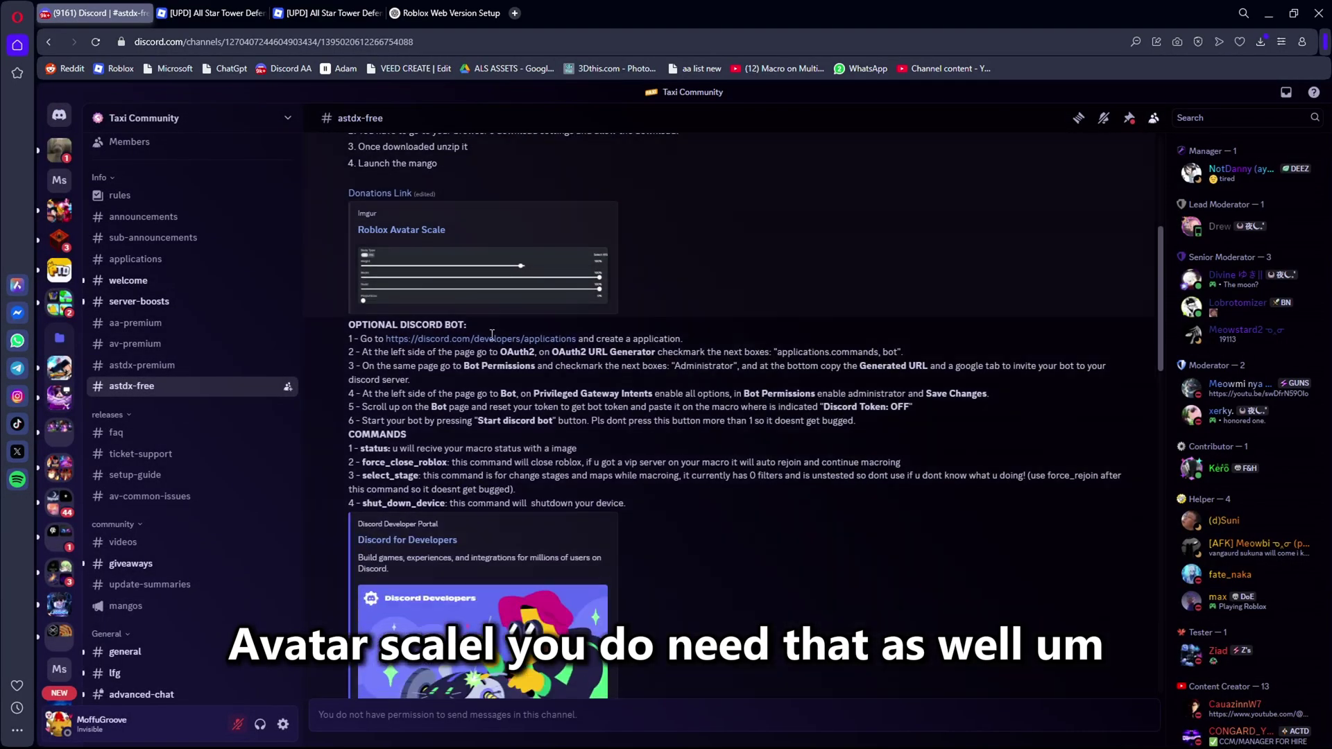
pyautogui.scroll(-6, 492, 335)
pyautogui.click(489, 461)
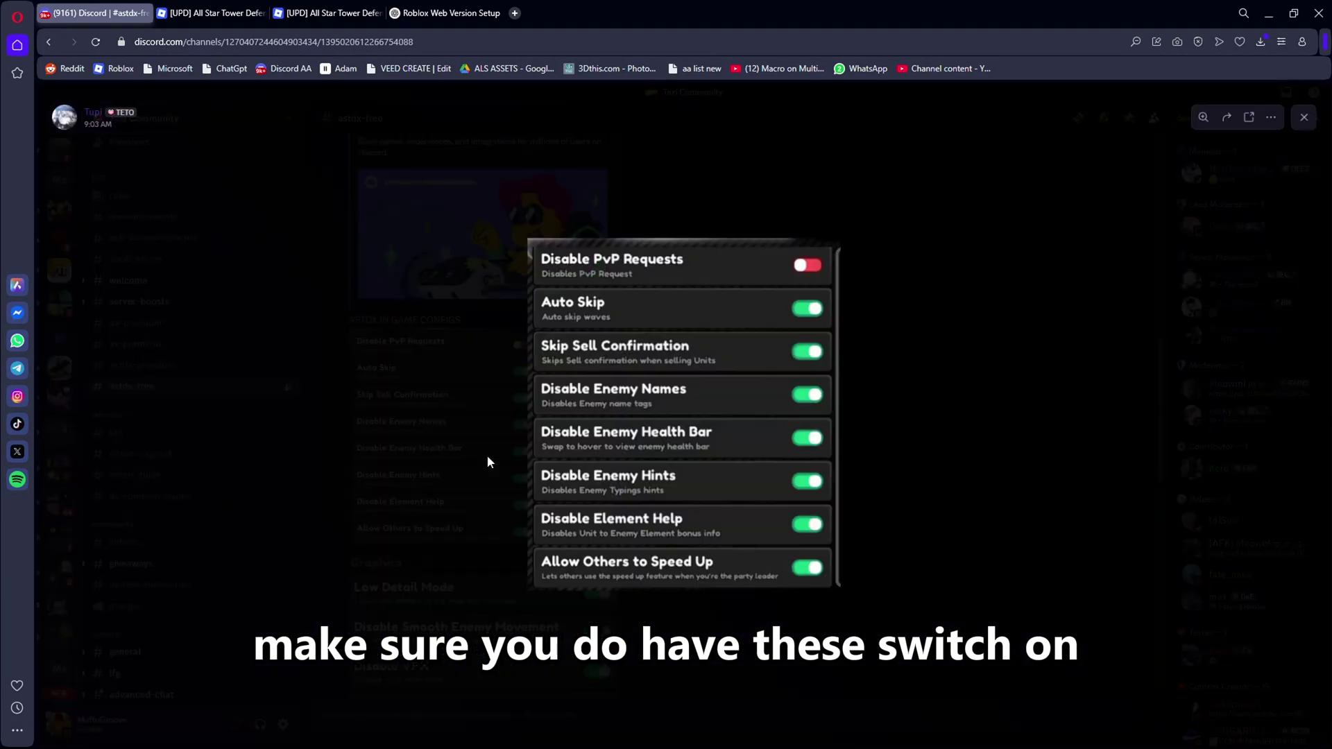
pyautogui.press('Escape')
pyautogui.scroll(-4, 534, 485)
pyautogui.click(534, 460)
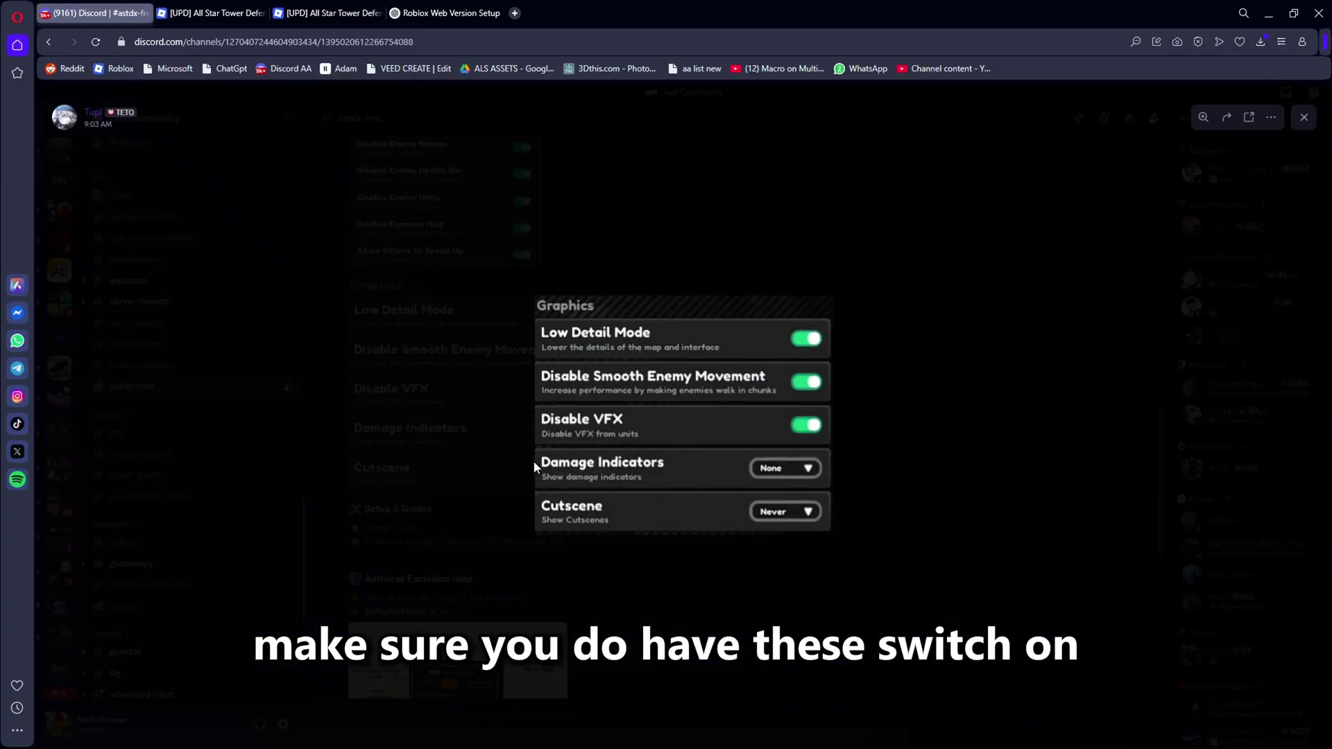
pyautogui.press('Escape')
# Bring the macro window forward and select Infinite as the stage.
pyautogui.hotkey('alt', 'Tab')
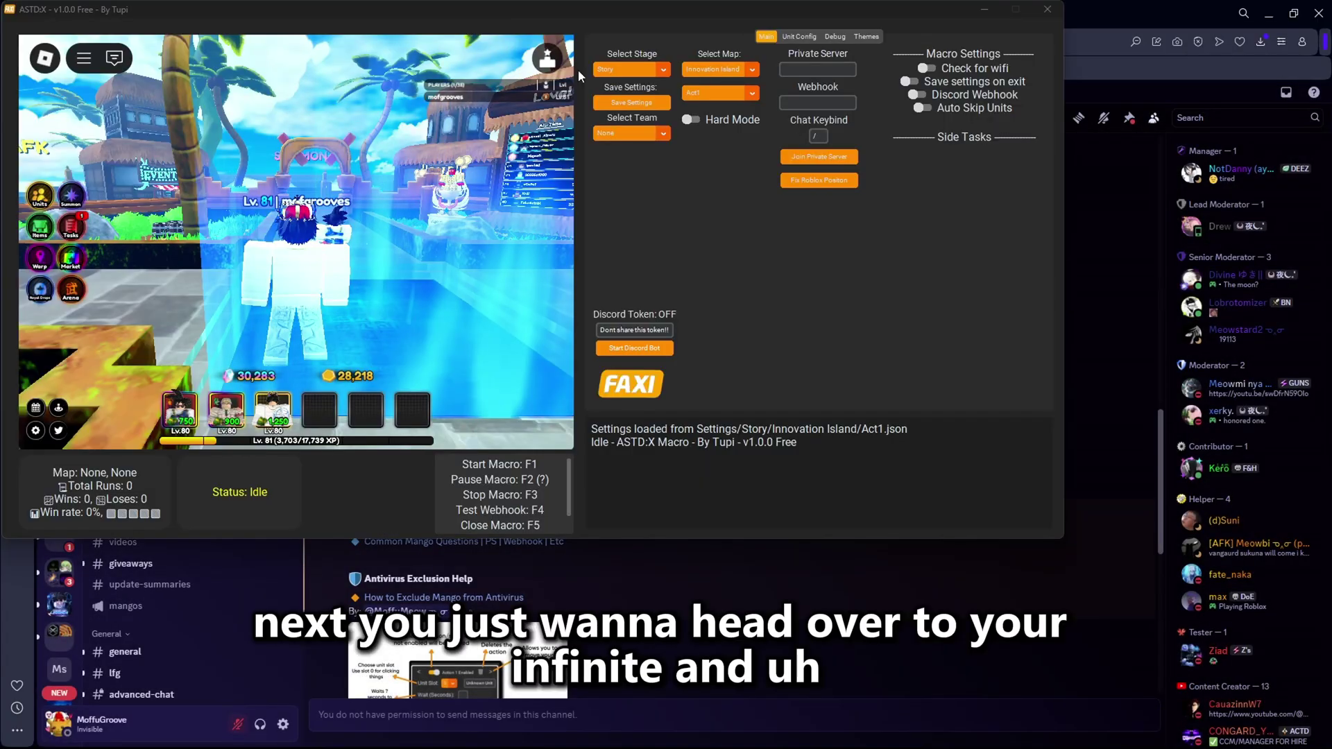
pyautogui.click(632, 69)
pyautogui.click(631, 103)
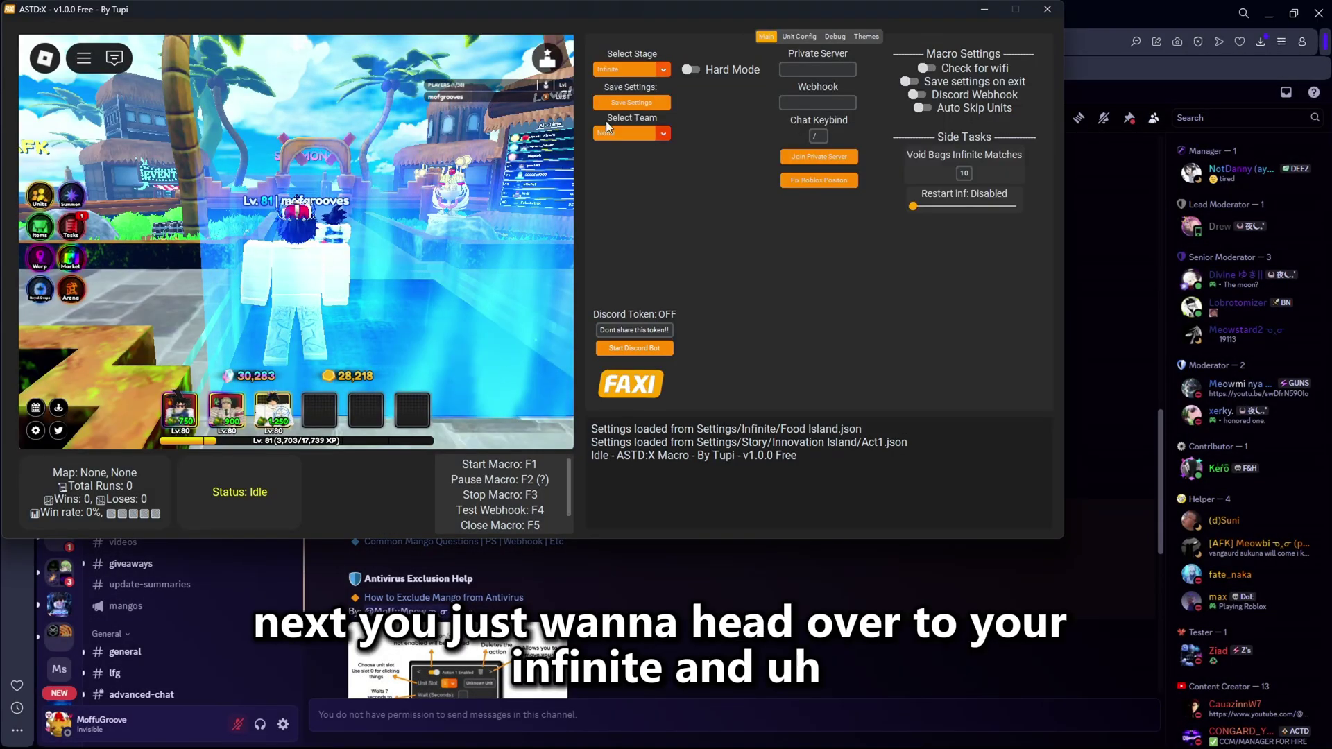
# Import Food Island.json from Downloads into the unit action slots.
pyautogui.click(798, 39)
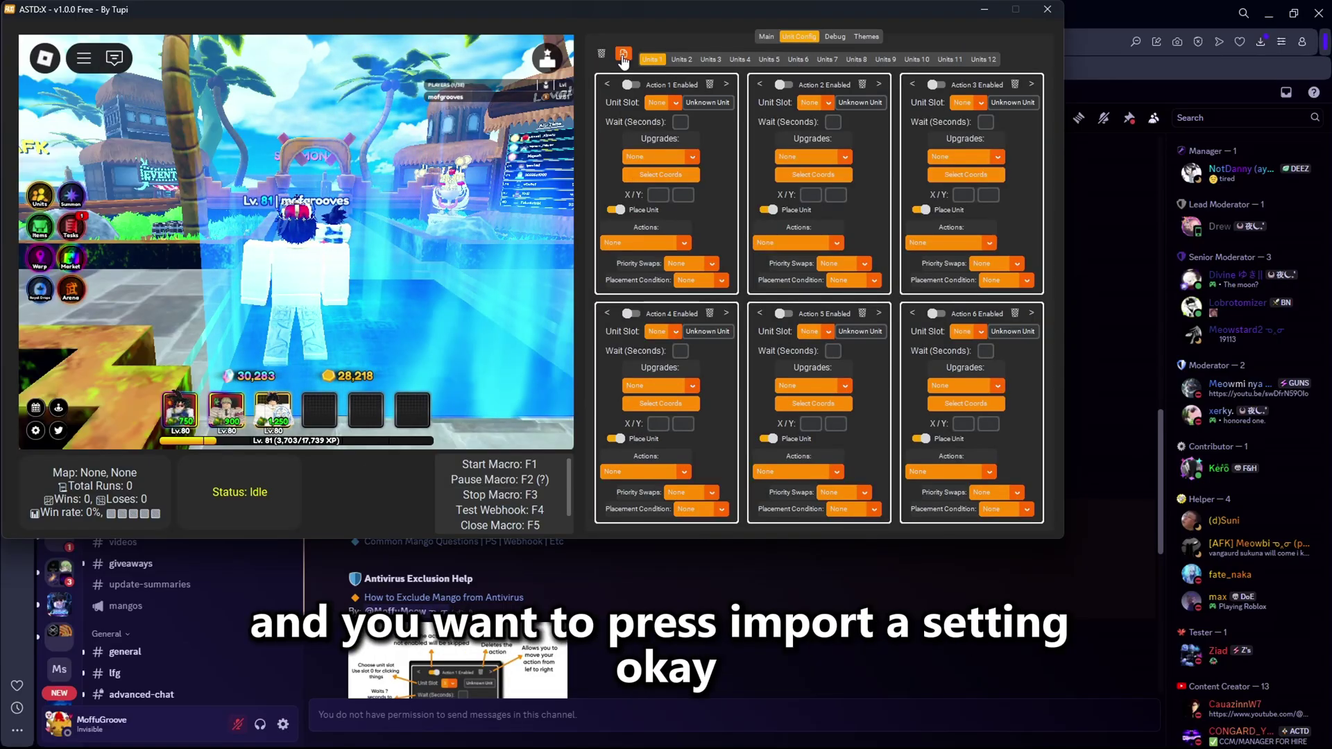
pyautogui.click(623, 55)
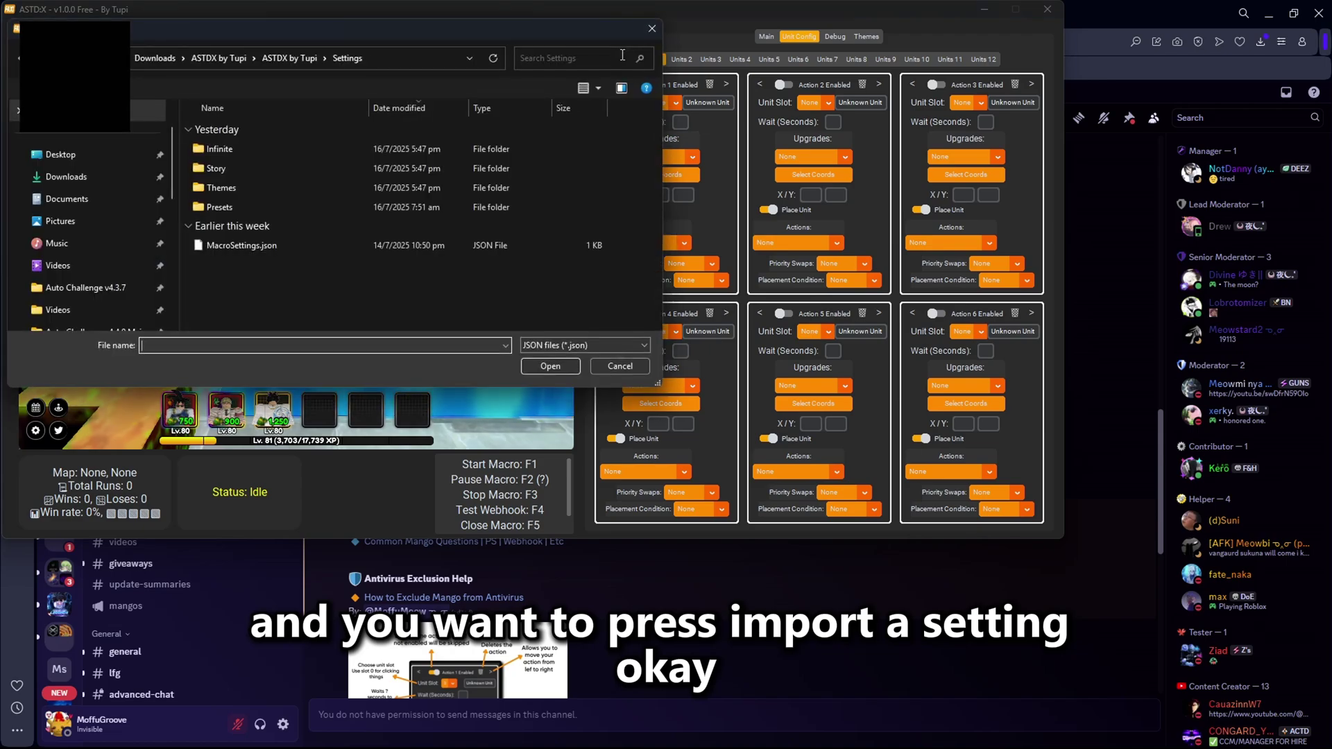
pyautogui.click(69, 178)
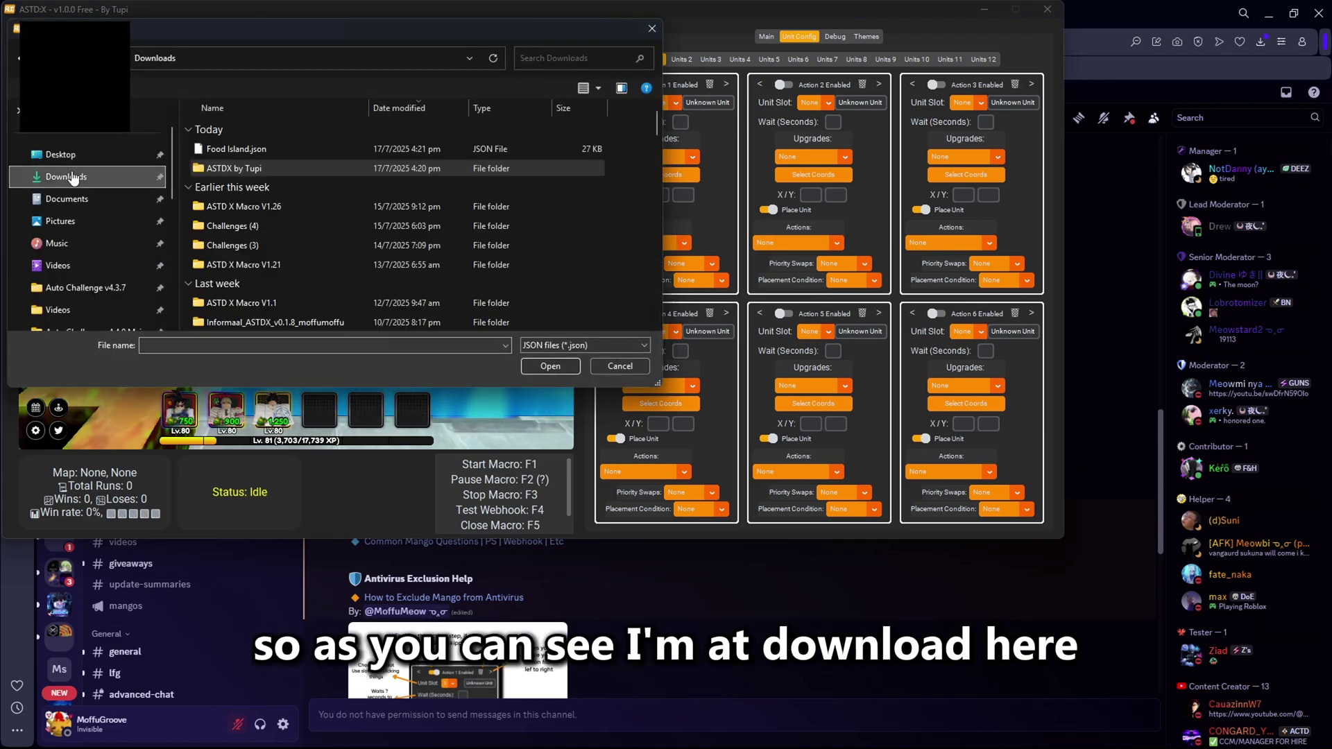
pyautogui.click(261, 148)
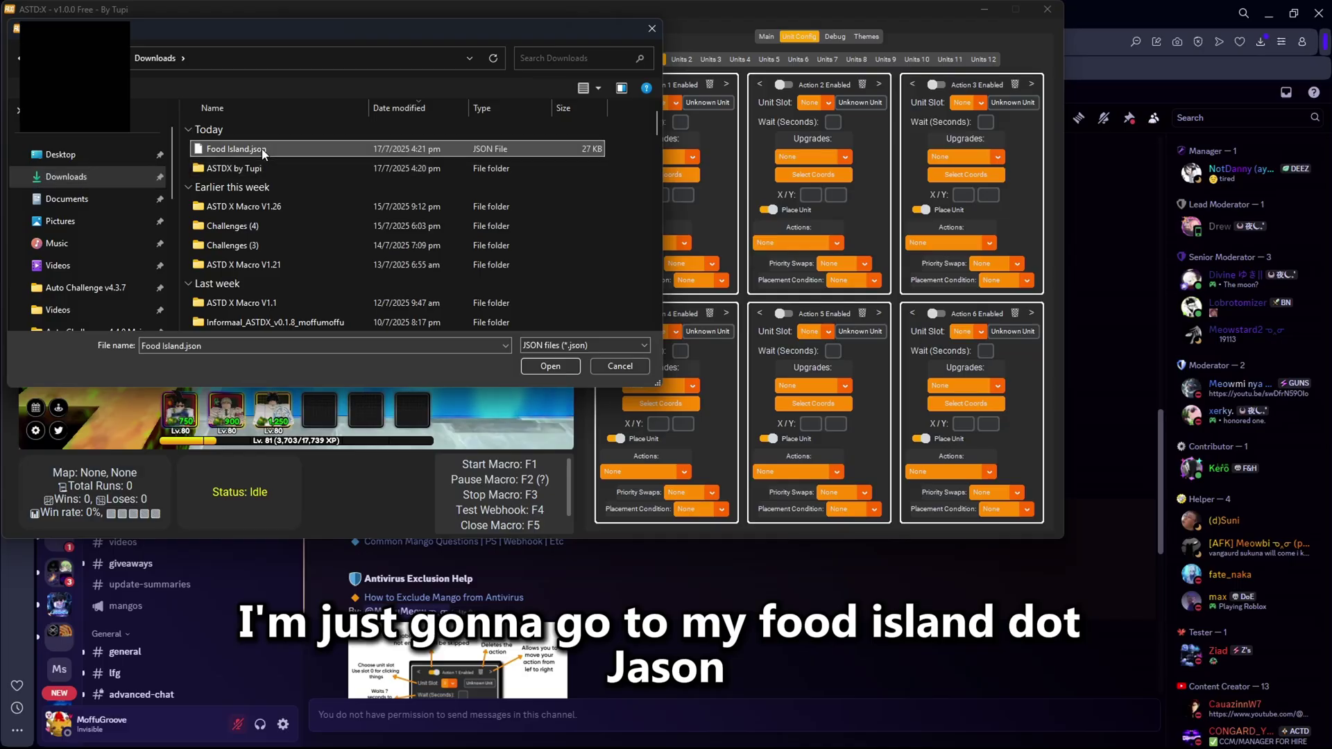
pyautogui.doubleClick(261, 149)
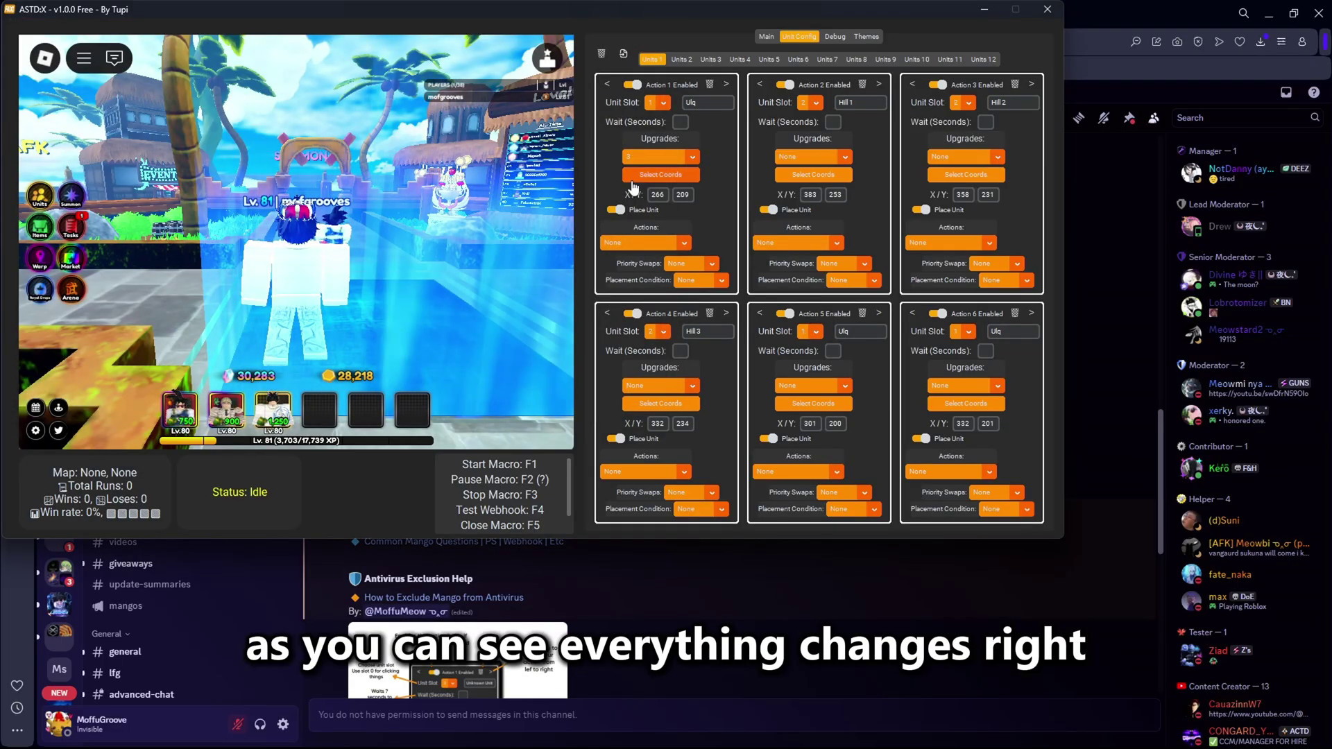
# Save the settings to the Food Island profile and select the Webhook field.
pyautogui.click(762, 41)
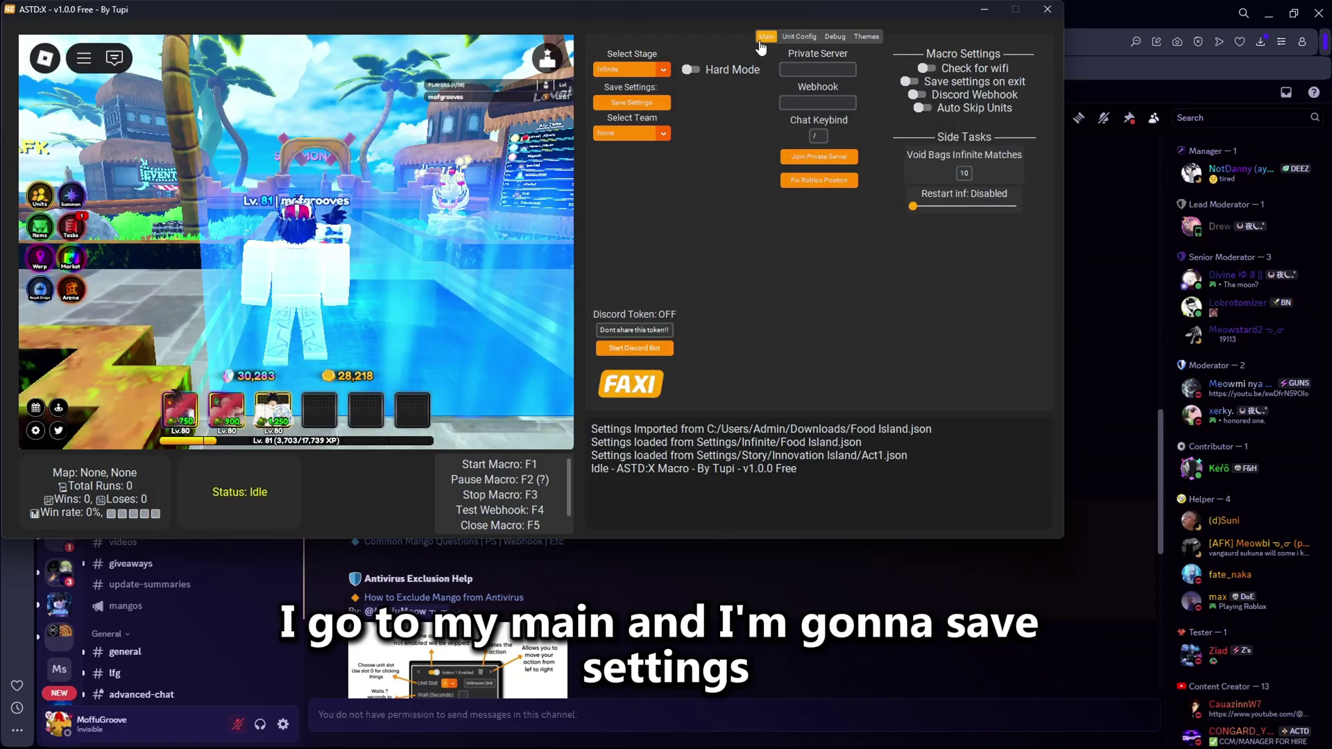
pyautogui.click(635, 104)
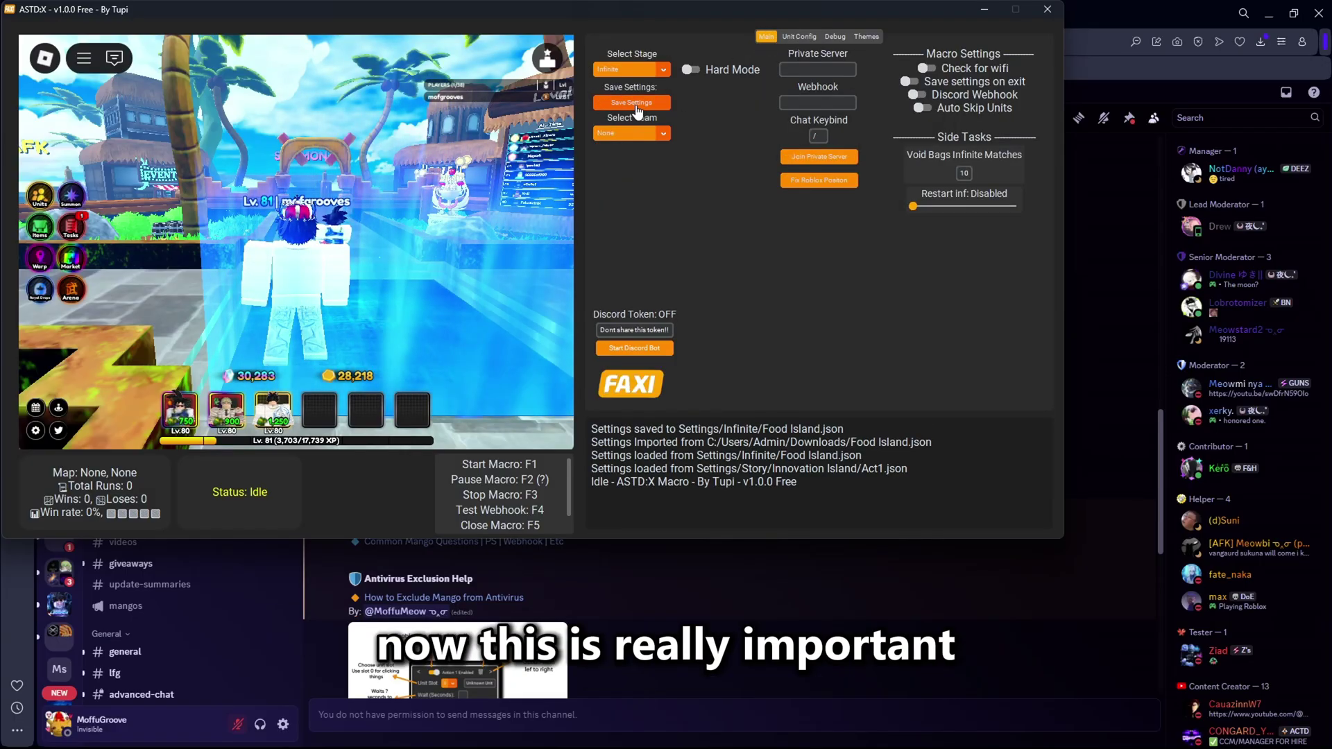
pyautogui.click(798, 106)
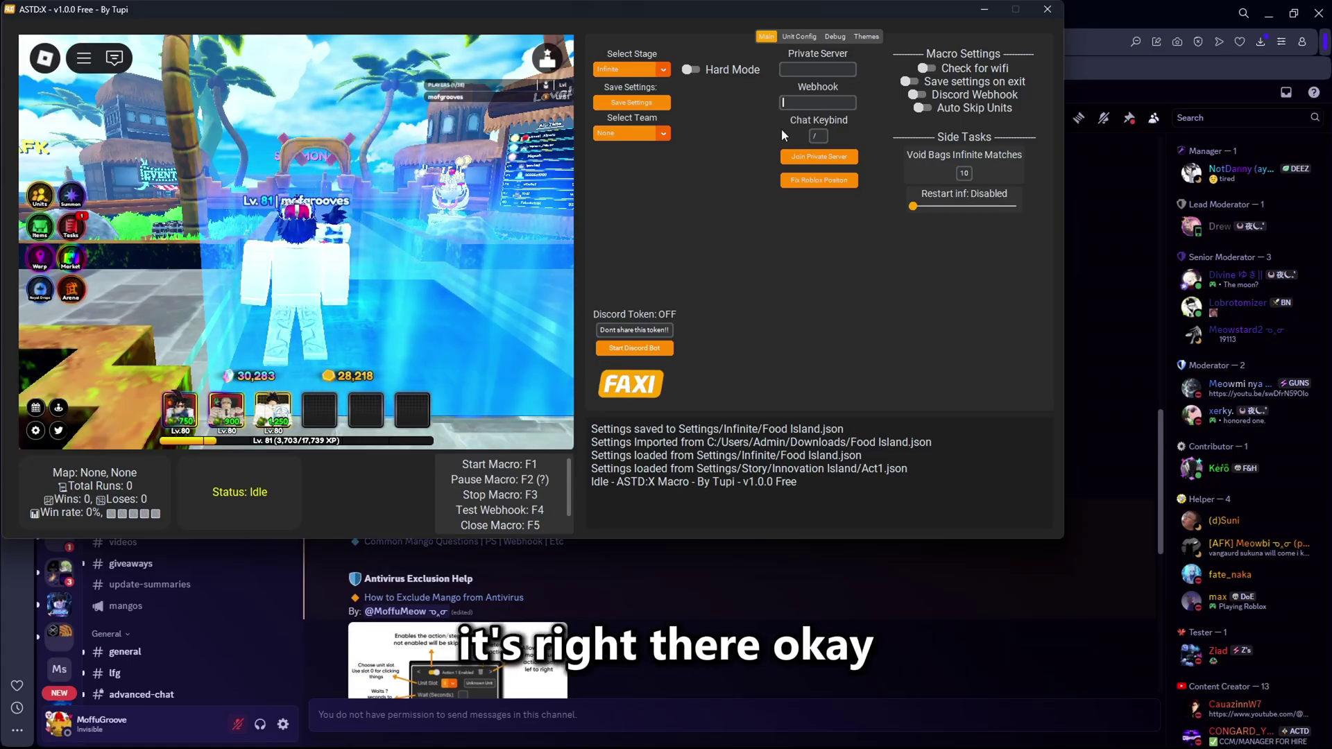
# Enable Auto Reposition On Lose and Join PS Instead Of Return in the Debug options.
pyautogui.click(823, 40)
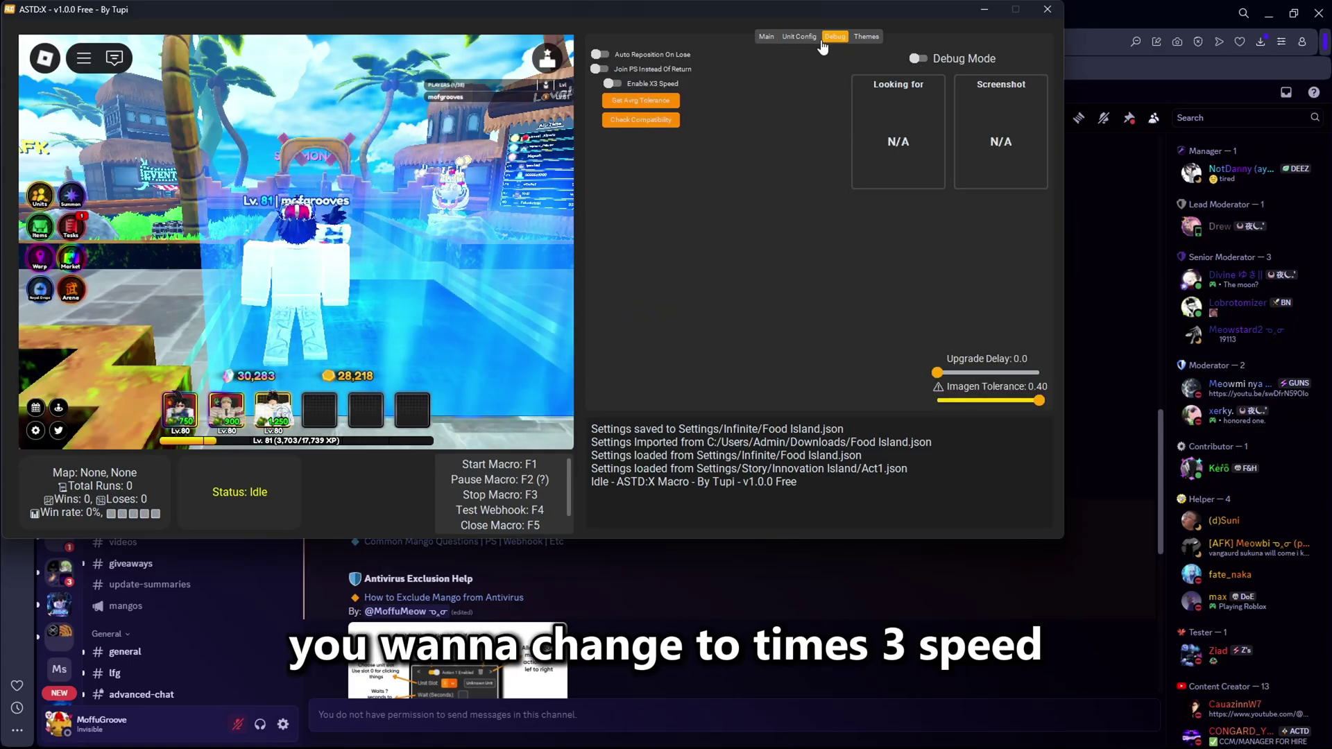
pyautogui.click(599, 69)
pyautogui.click(600, 54)
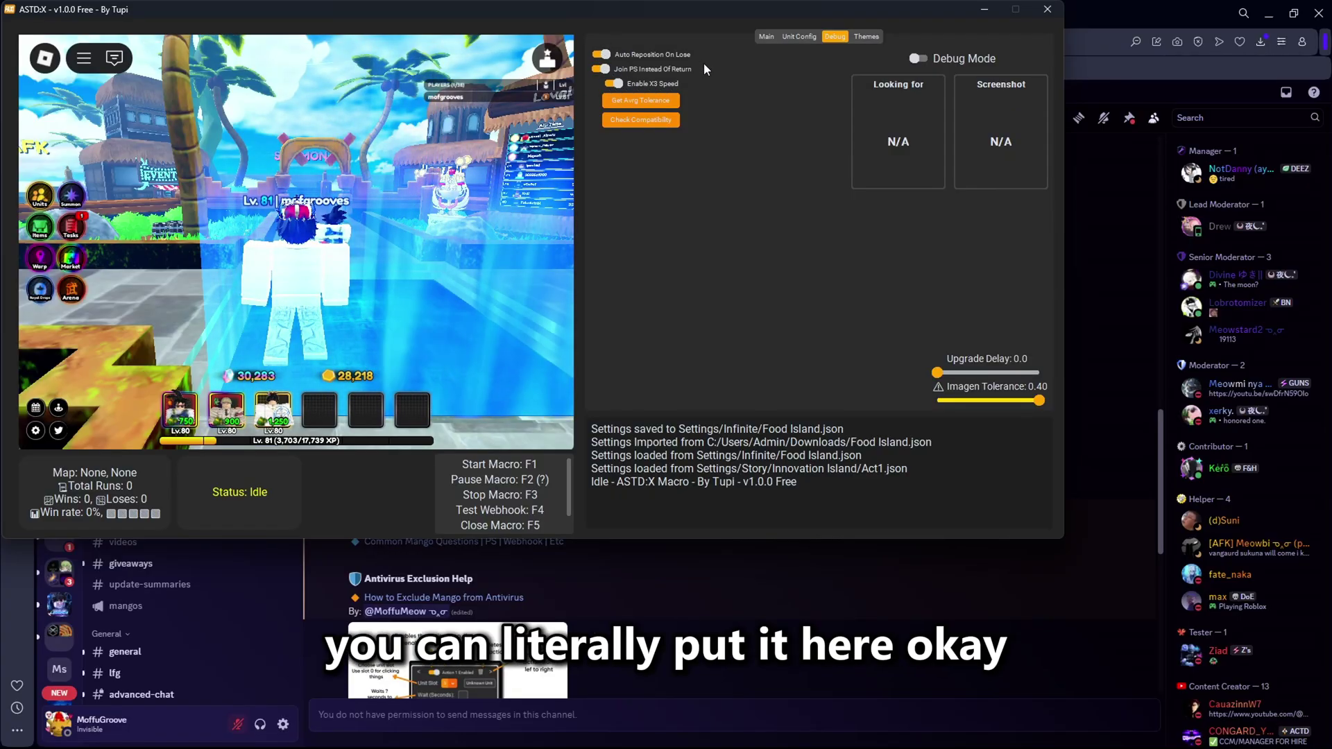
pyautogui.click(795, 39)
pyautogui.click(764, 38)
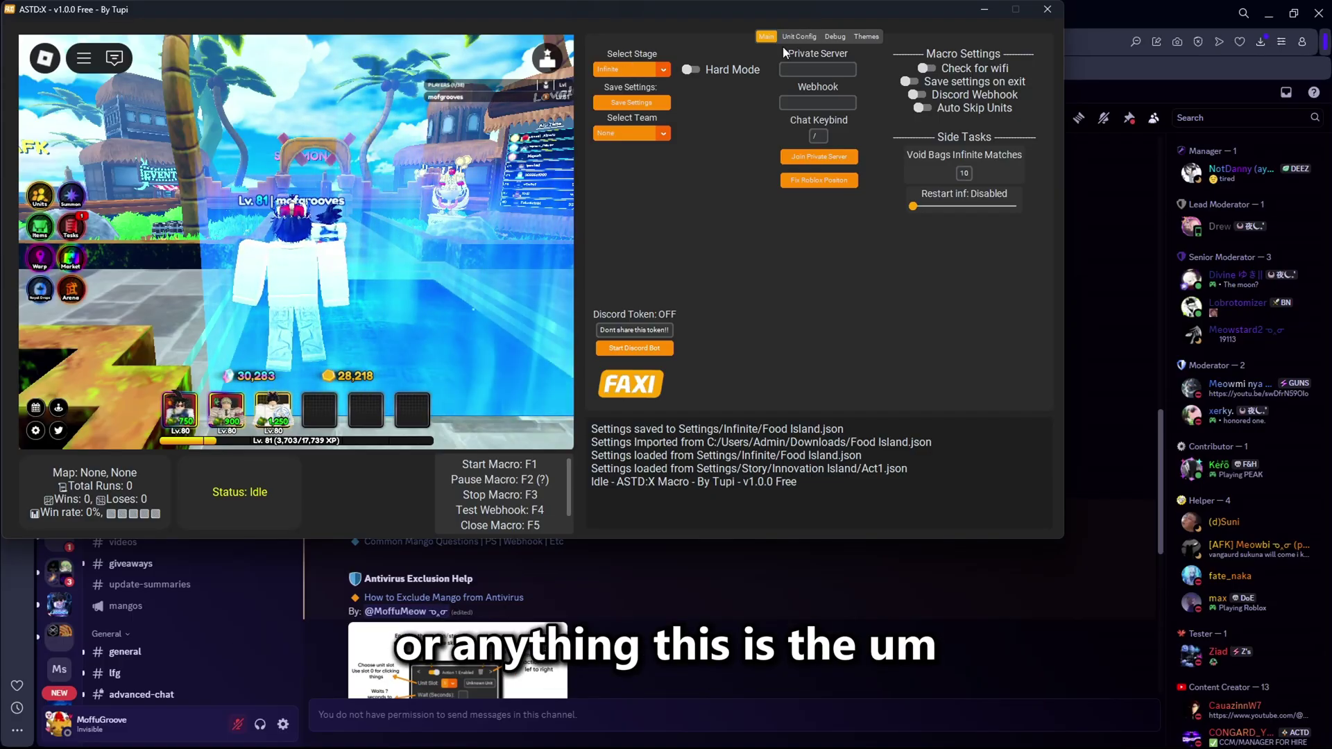
# Set Select Stage to Story and Select Map to Giant Island.
pyautogui.click(632, 70)
pyautogui.click(634, 87)
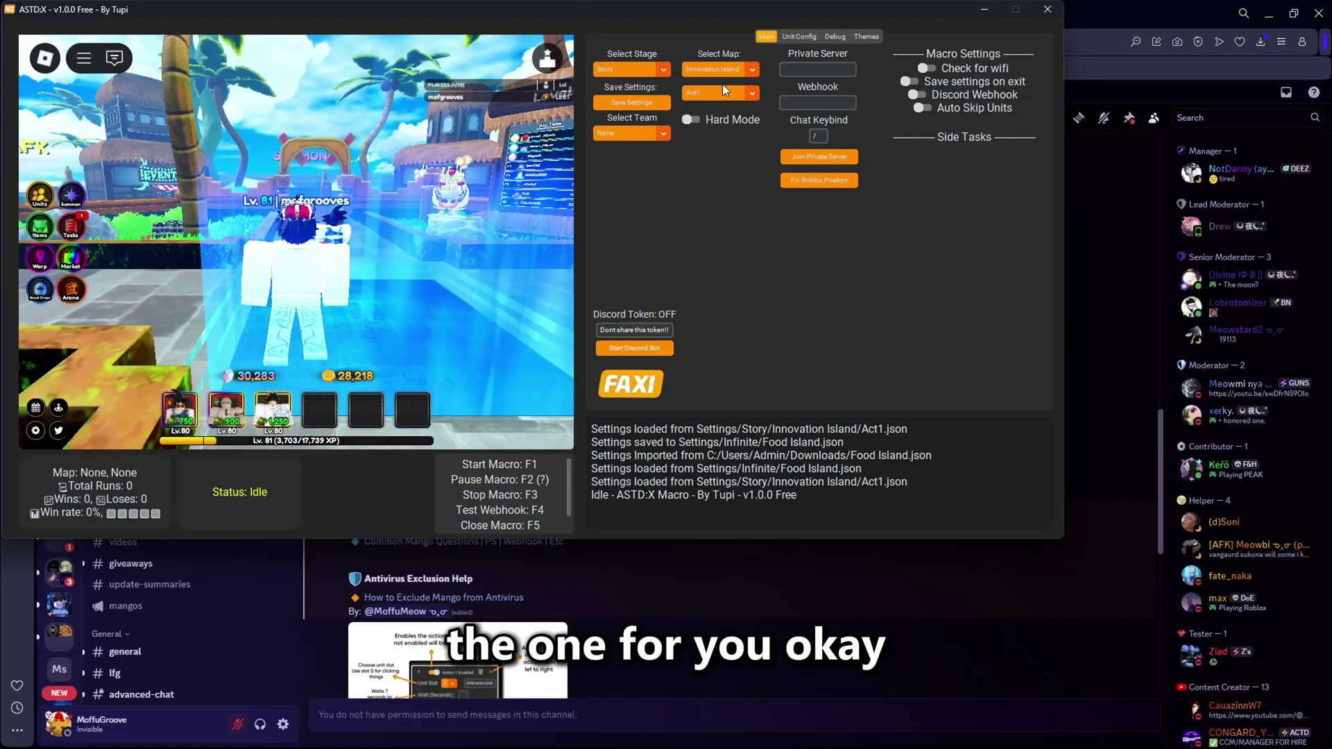
pyautogui.click(794, 37)
pyautogui.click(767, 37)
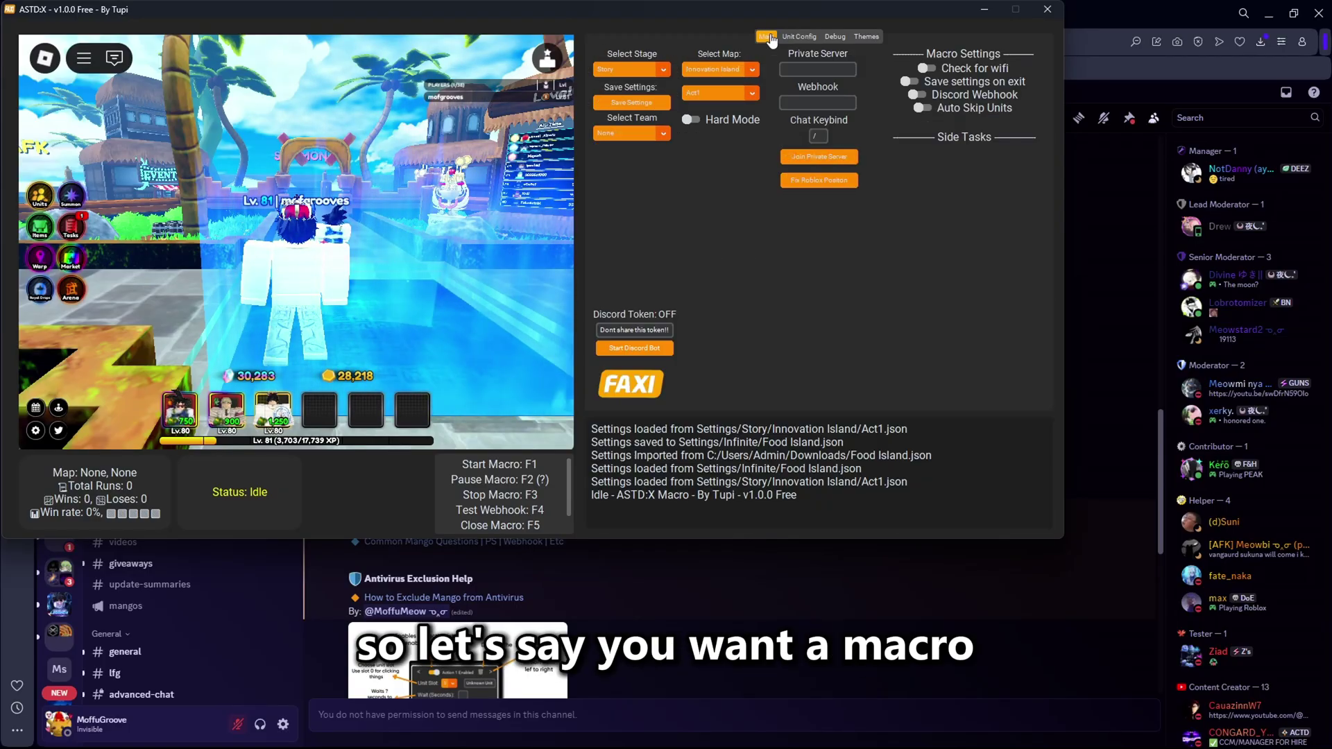
pyautogui.click(712, 71)
pyautogui.click(727, 150)
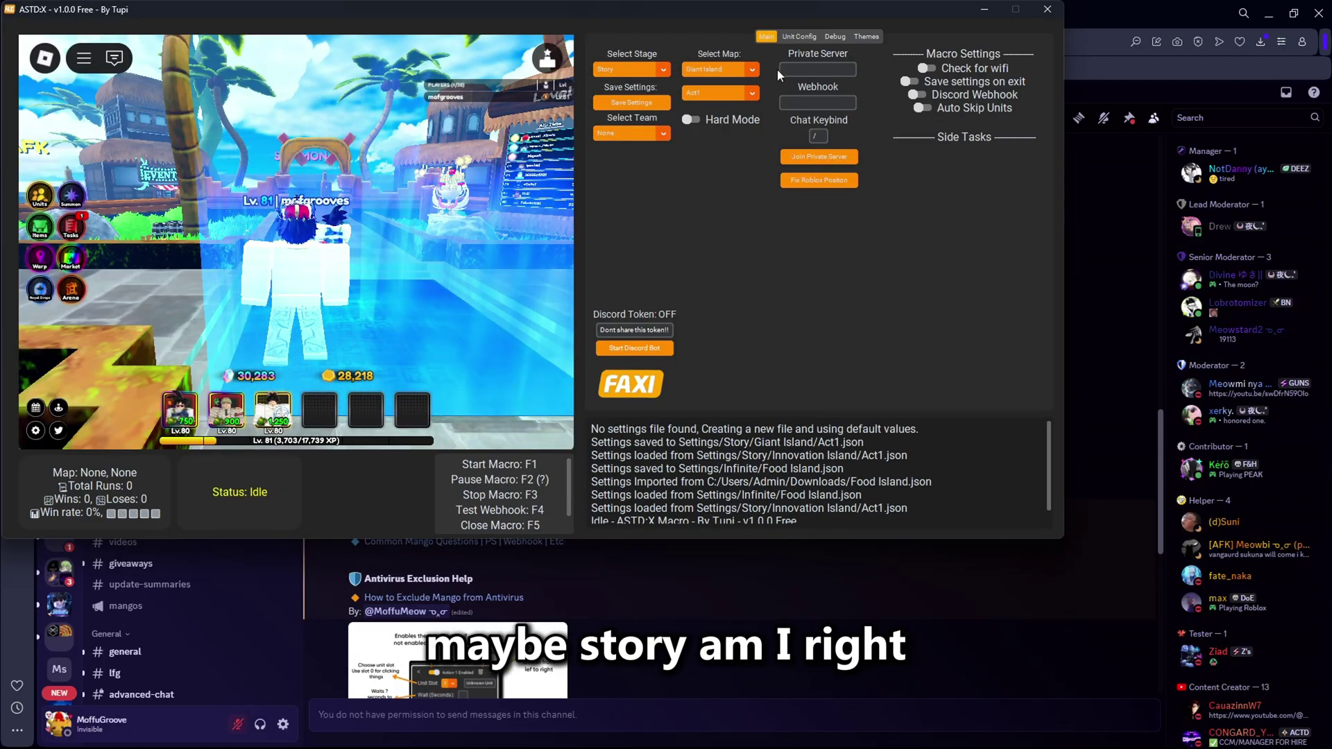
pyautogui.click(802, 39)
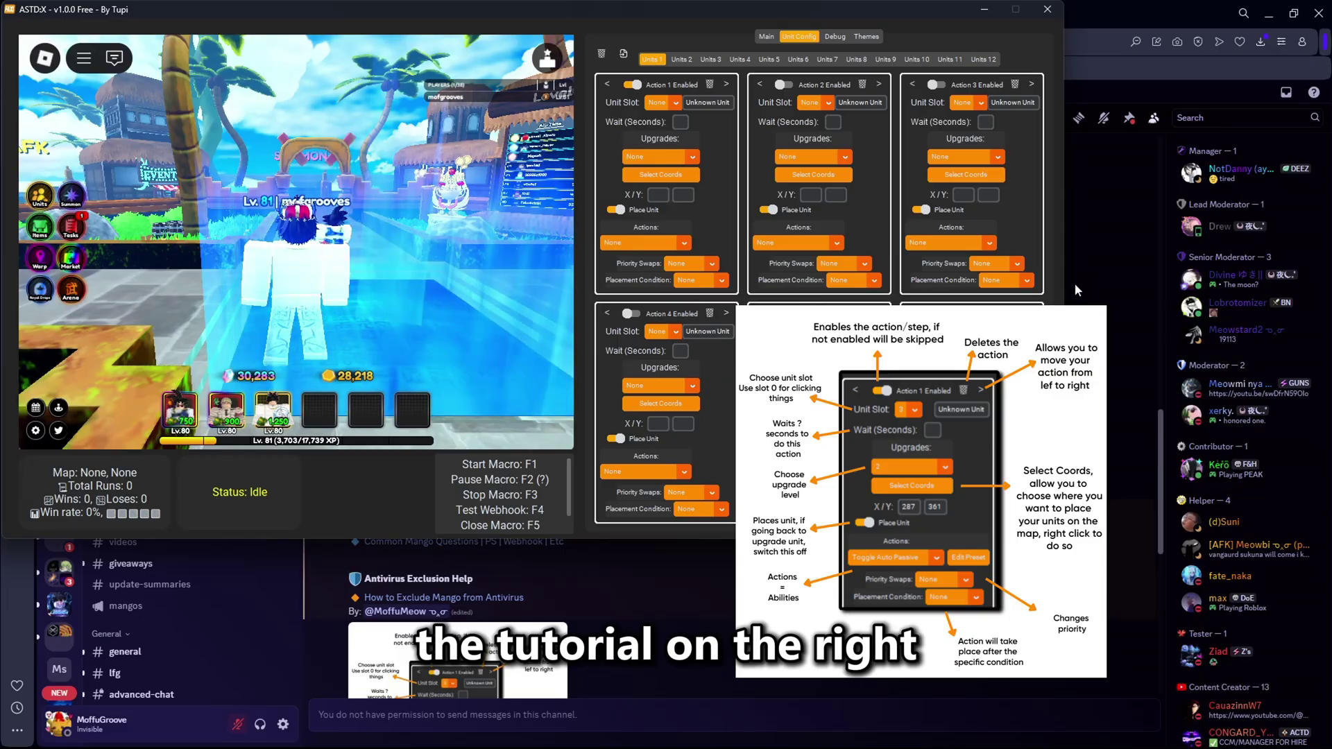
# Enable Action 1, assign it unit slot 1 and name it Goku.
pyautogui.click(628, 86)
pyautogui.click(631, 86)
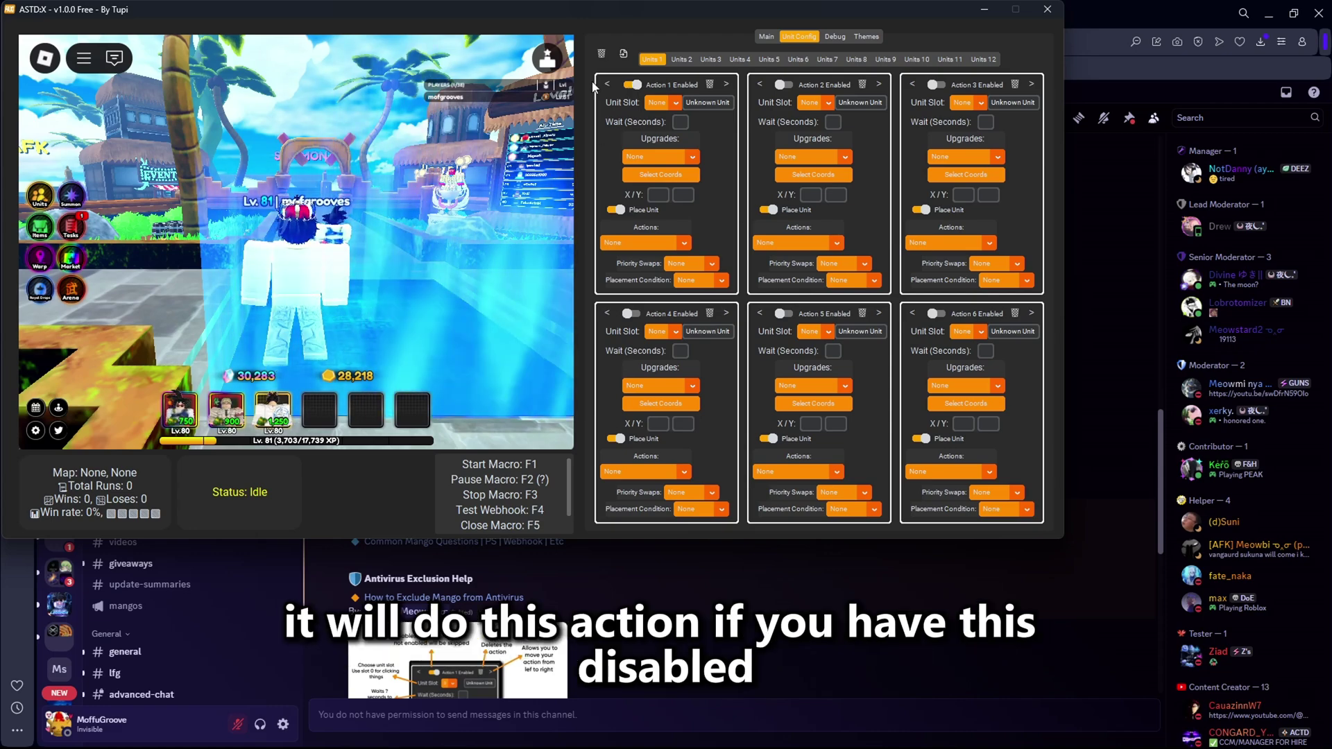
pyautogui.click(628, 85)
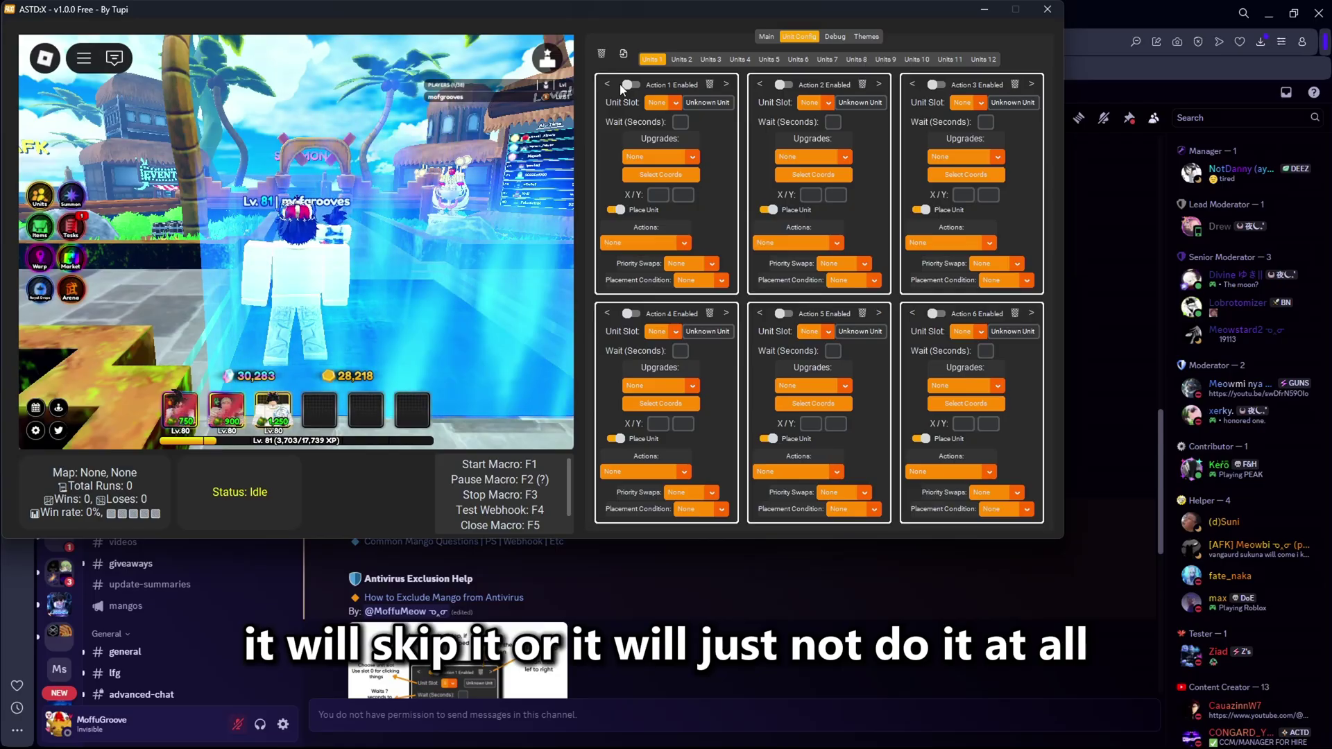
pyautogui.click(622, 85)
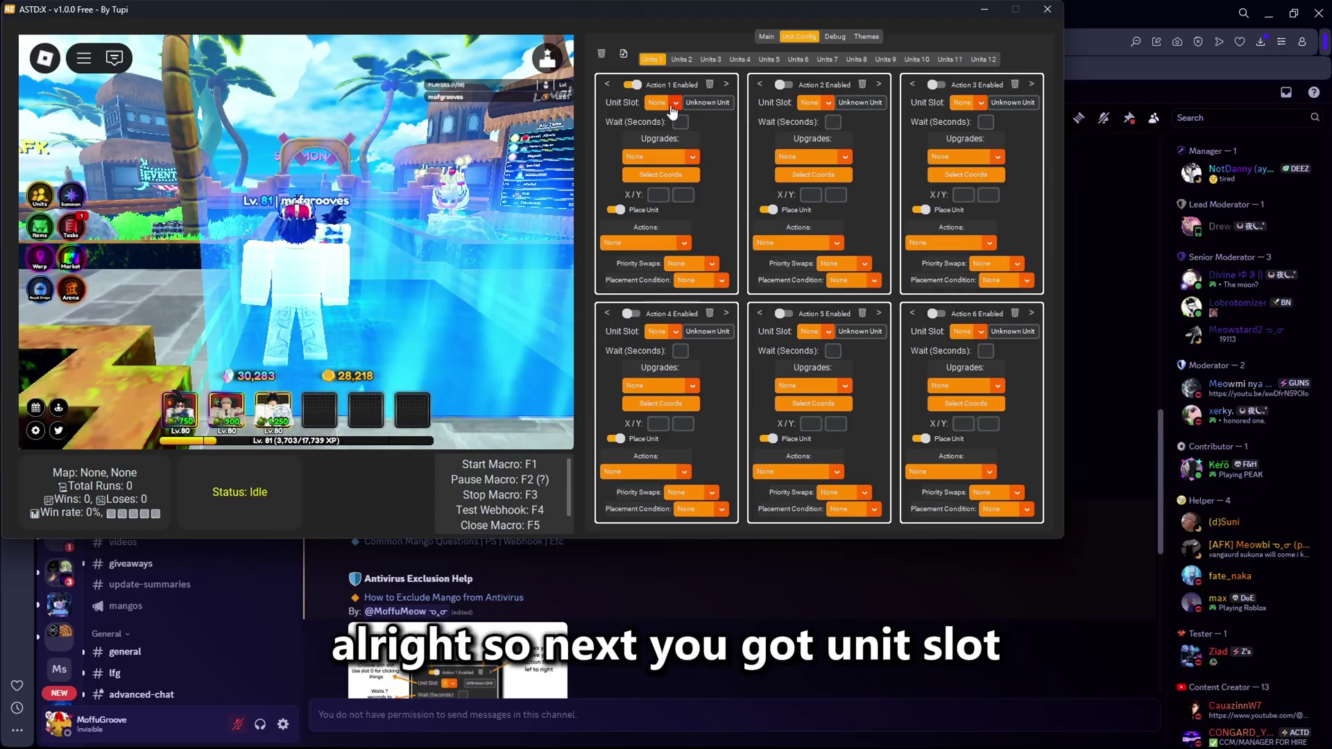
pyautogui.click(655, 104)
pyautogui.click(667, 153)
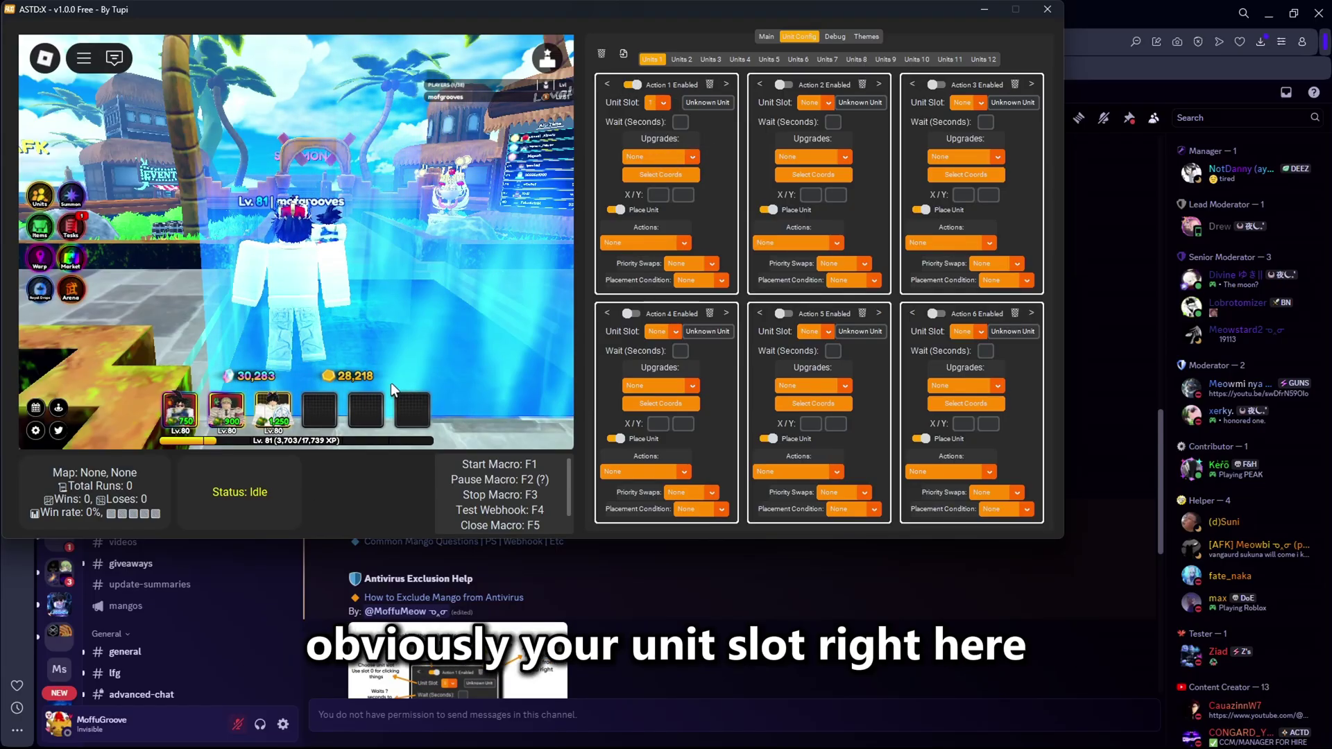
pyautogui.click(707, 102)
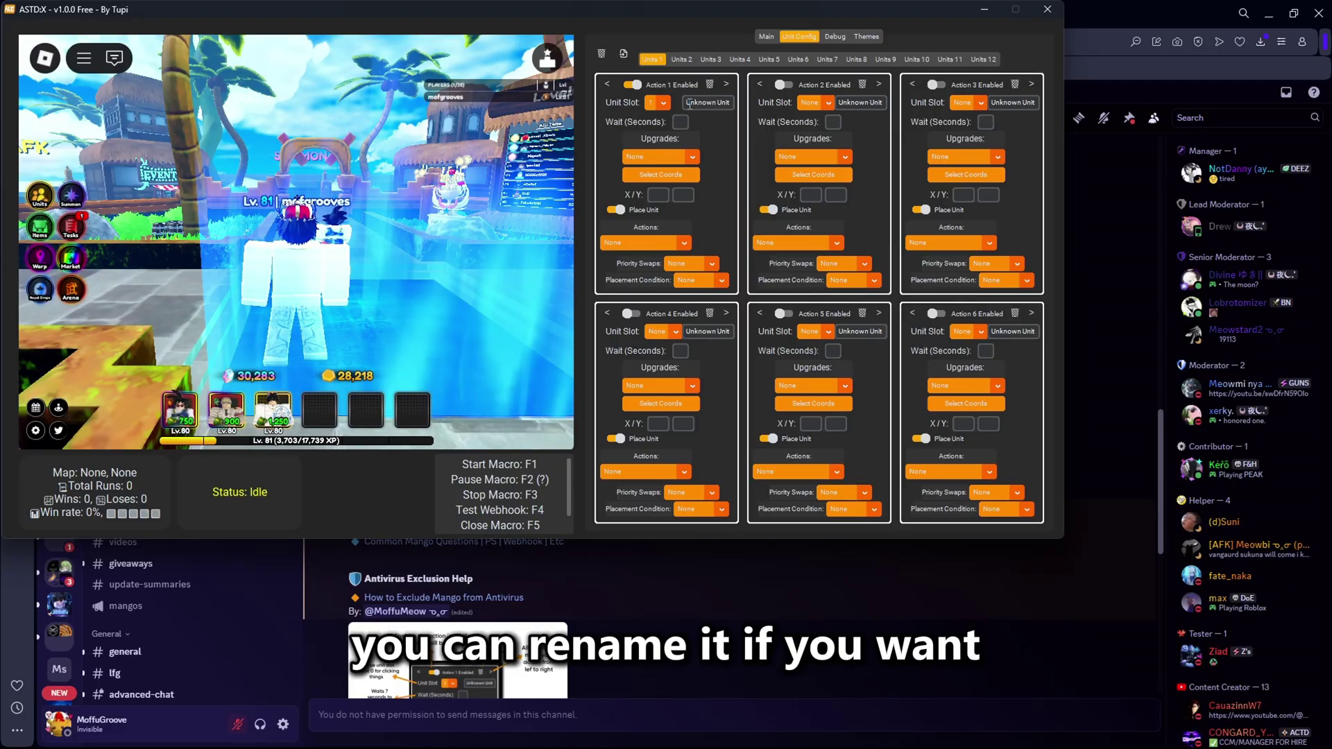
pyautogui.write('Goku')
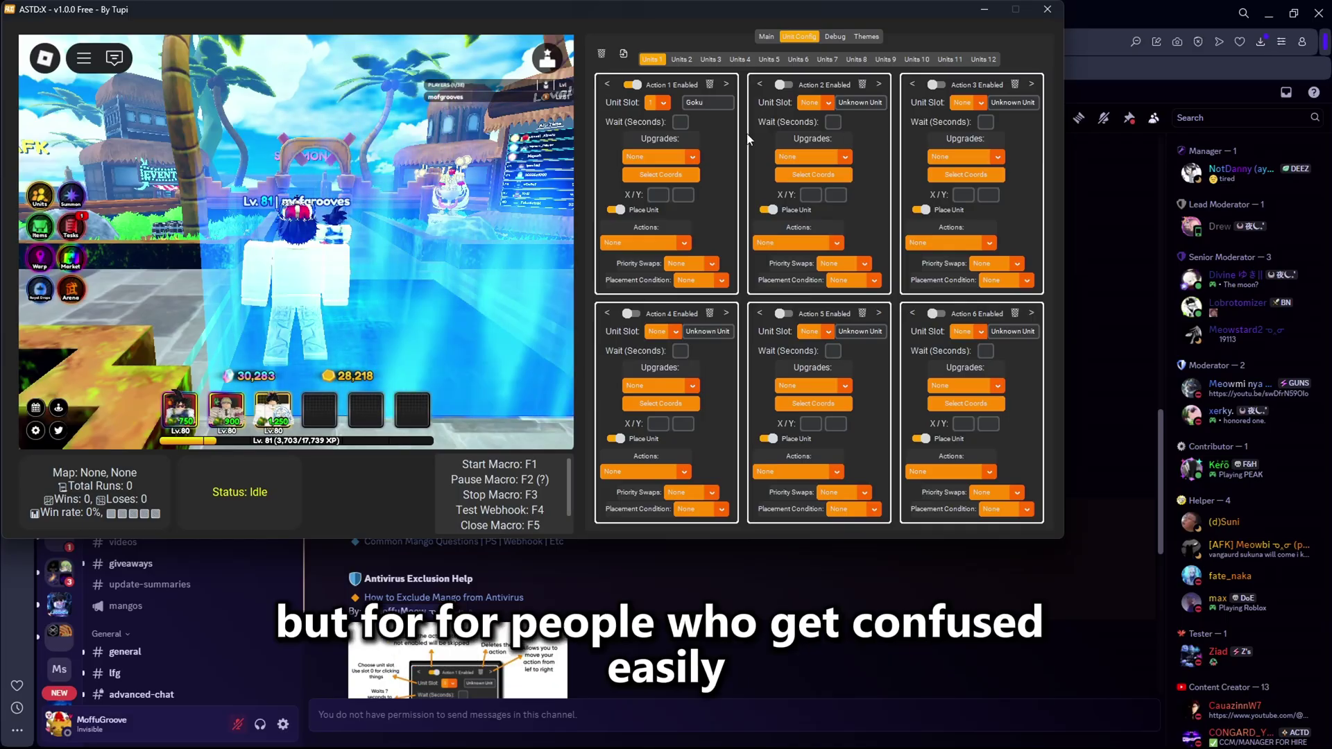
# Walk the in-game character forward and up the stairs.
pyautogui.click(378, 271)
pyautogui.press('w')
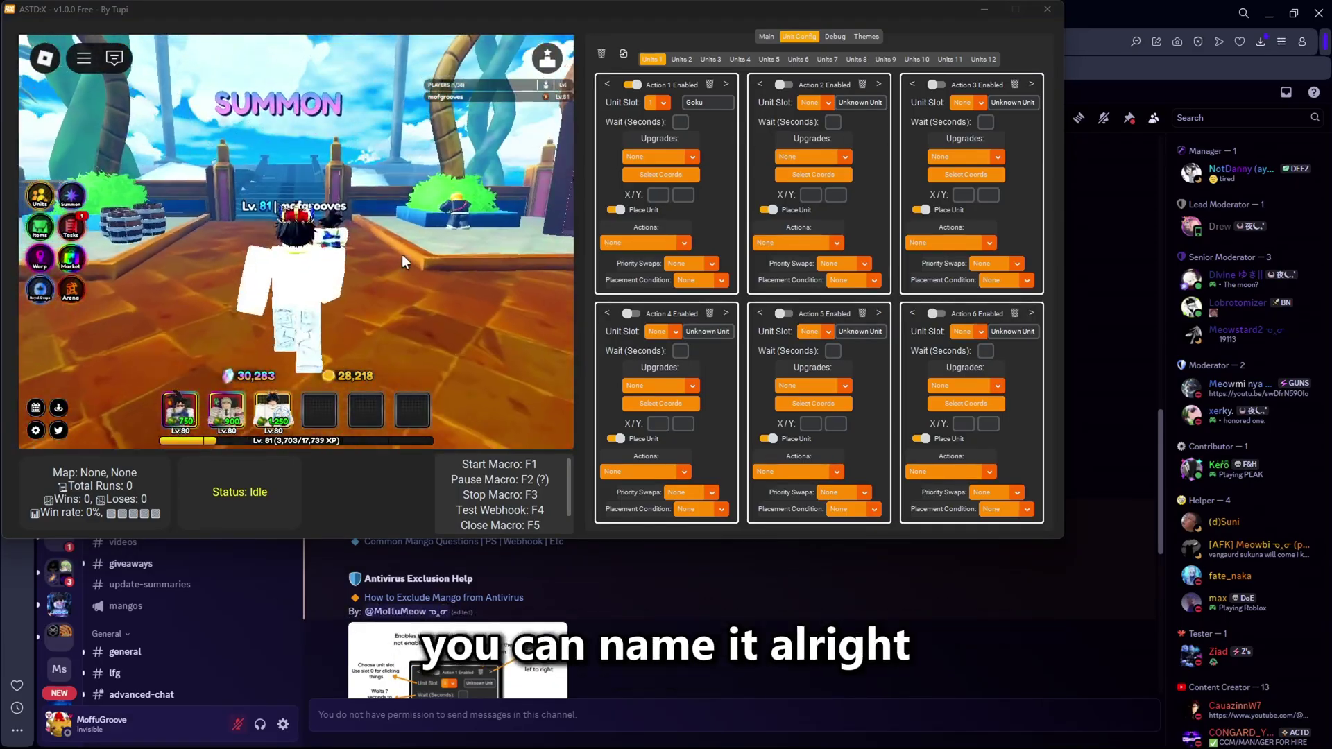
pyautogui.moveTo(226, 434)
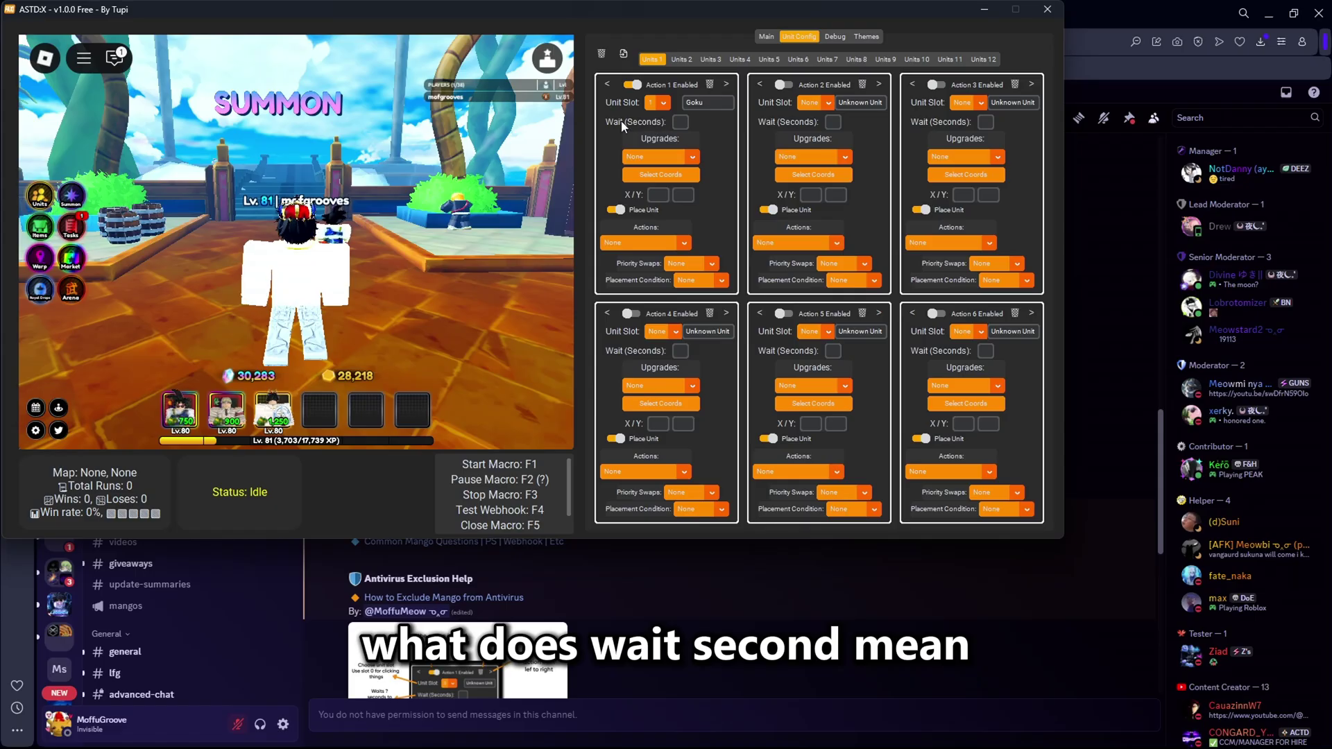
pyautogui.click(509, 169)
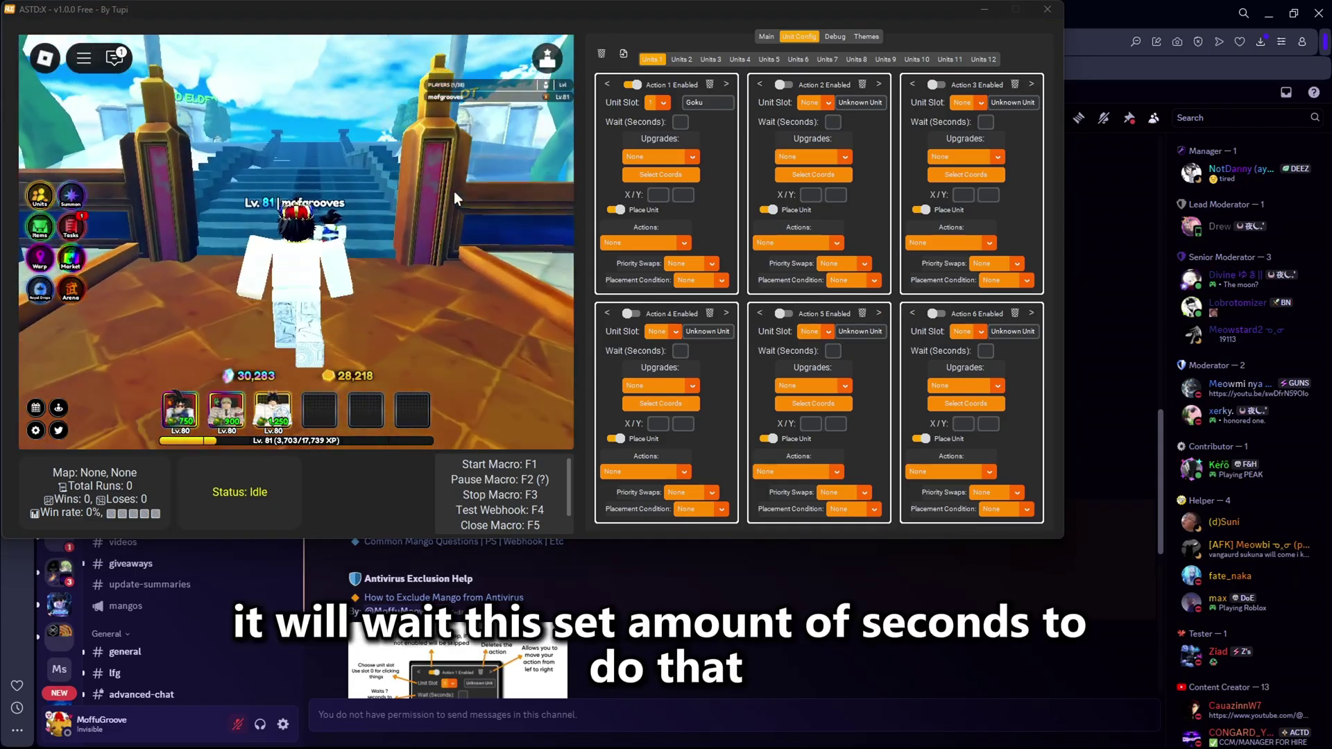
pyautogui.press('w')
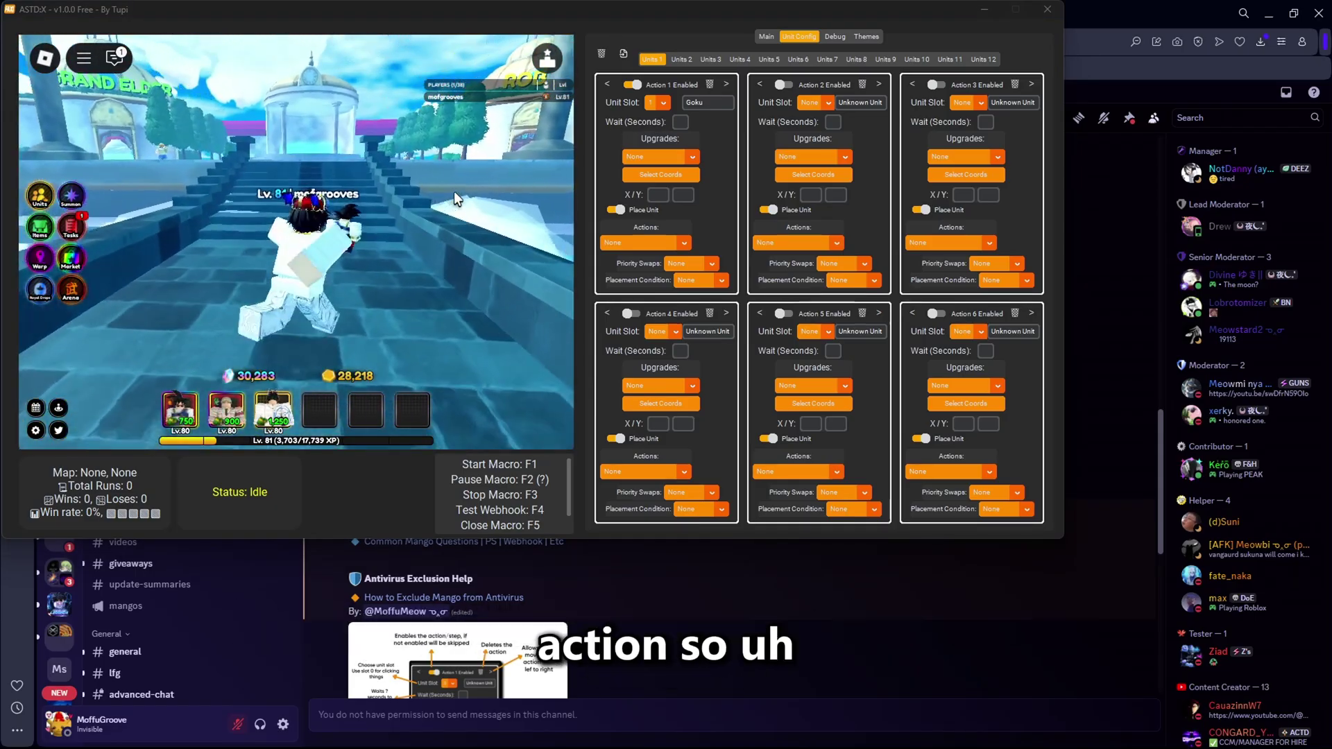
# Leave Action 1's wait time empty and bring up its coordinate picker map.
pyautogui.click(679, 124)
pyautogui.write('10')
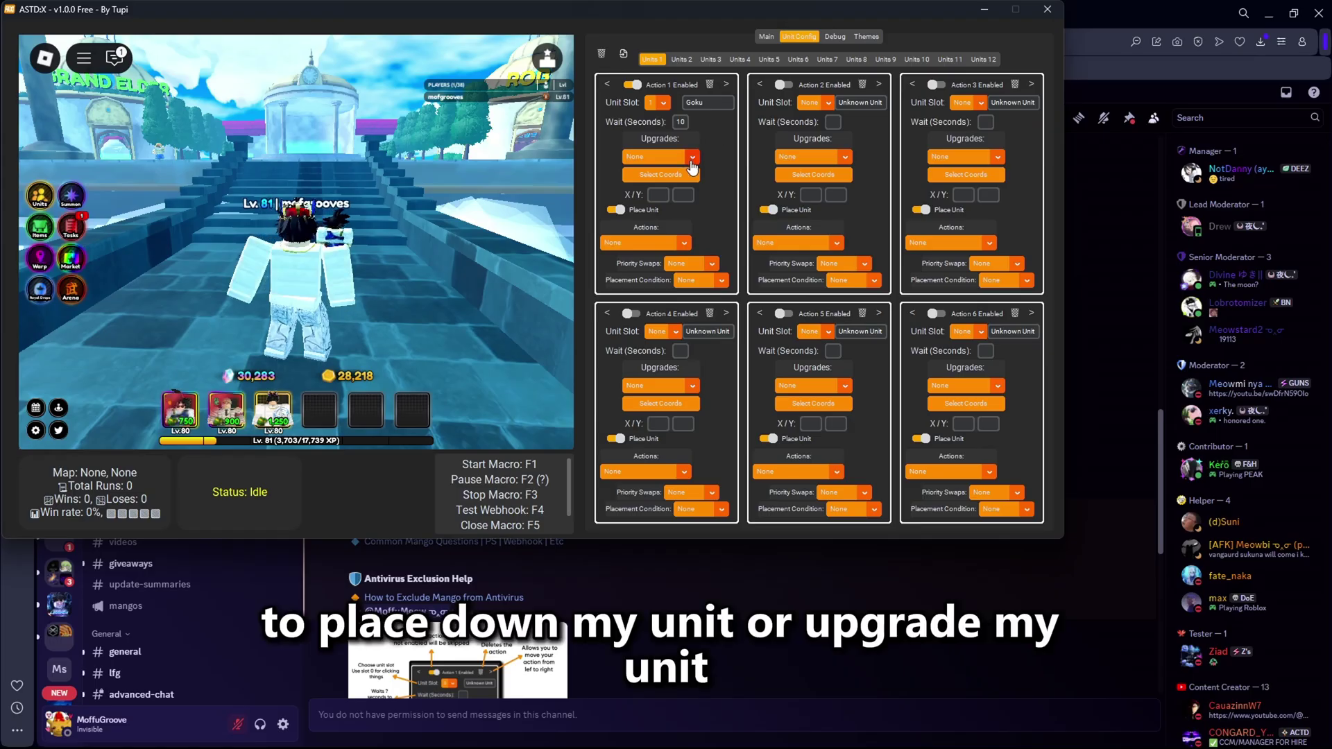
pyautogui.press('BackSpace')
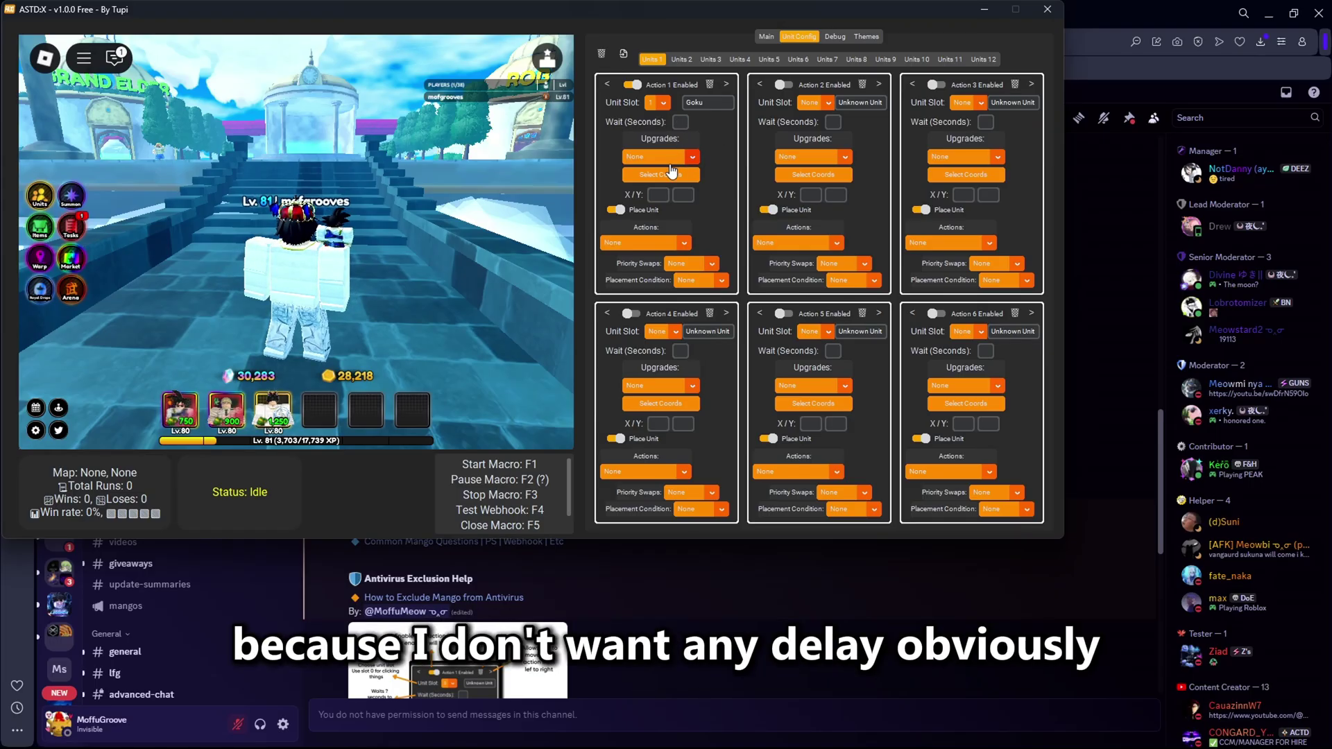
pyautogui.click(676, 179)
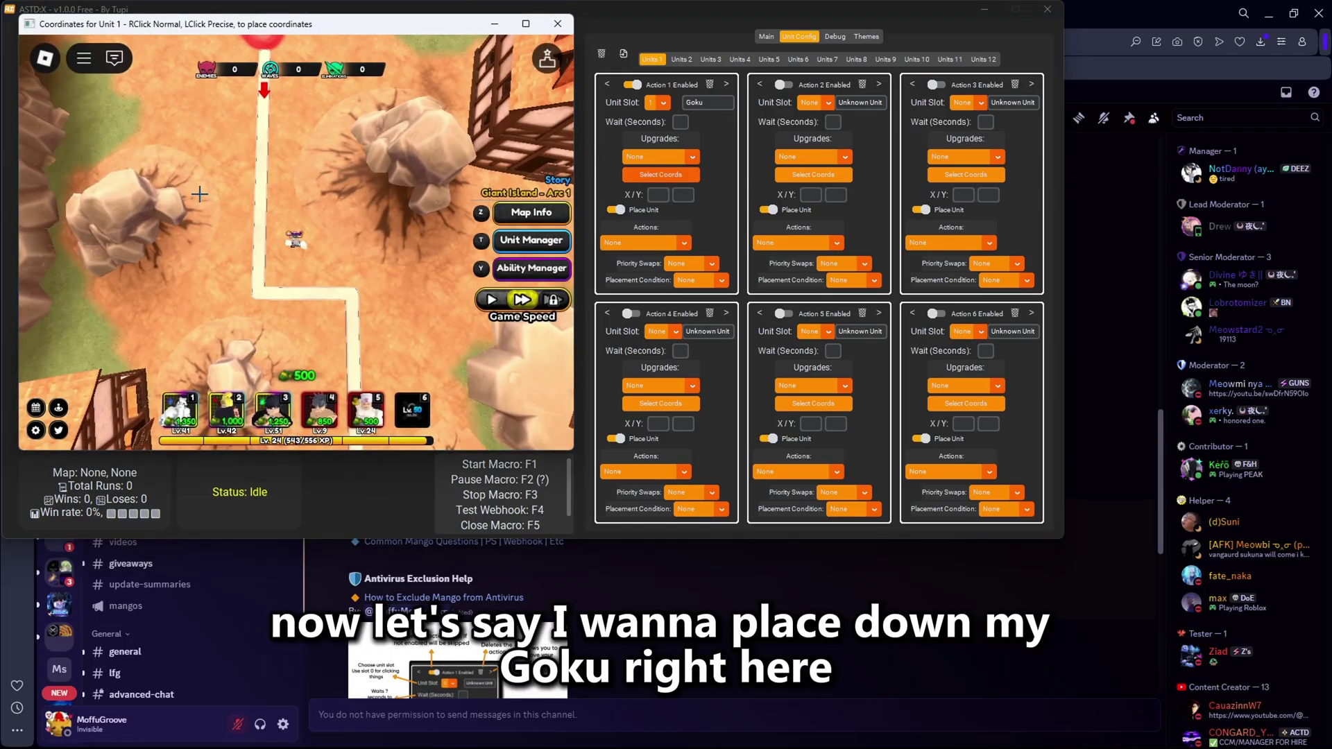
# Place Action 1's Goku at 552, 196, keep placement condition None, and enable Action 3.
pyautogui.click(402, 171)
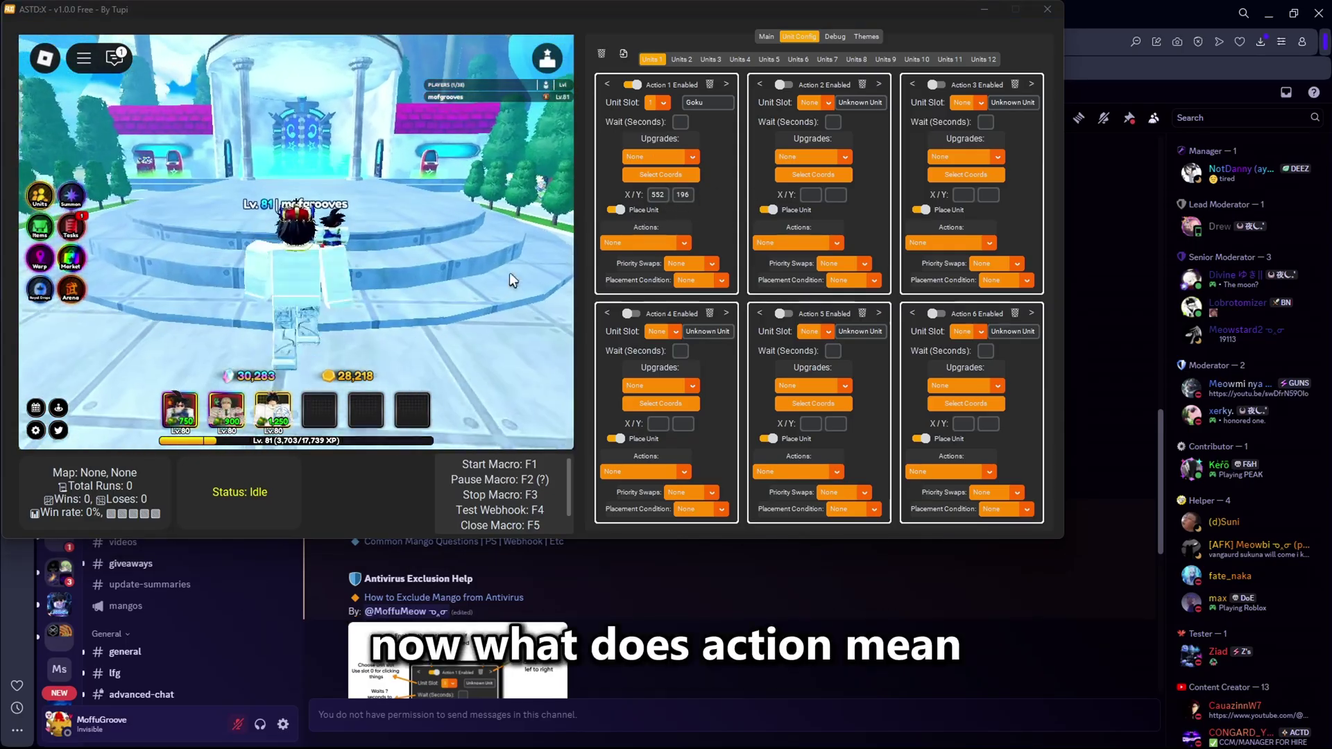
pyautogui.click(633, 241)
pyautogui.click(624, 244)
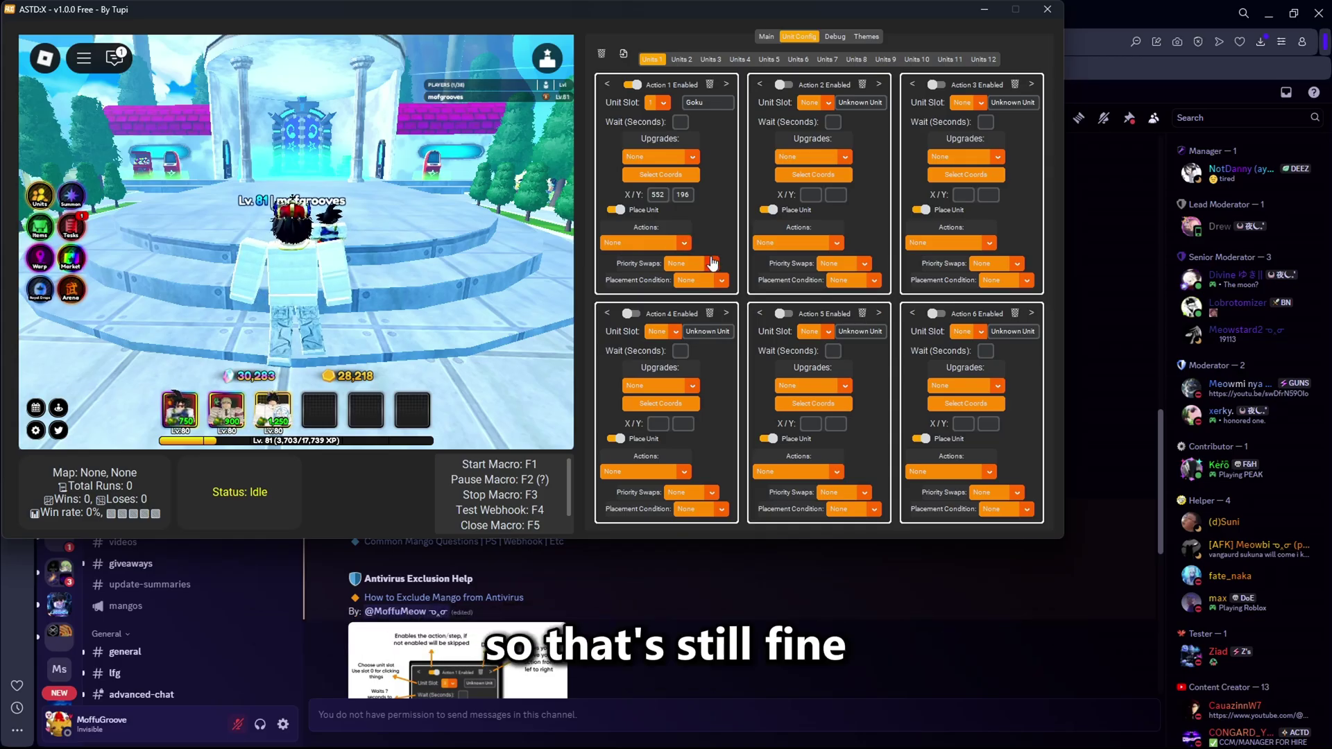
pyautogui.click(692, 280)
pyautogui.click(709, 247)
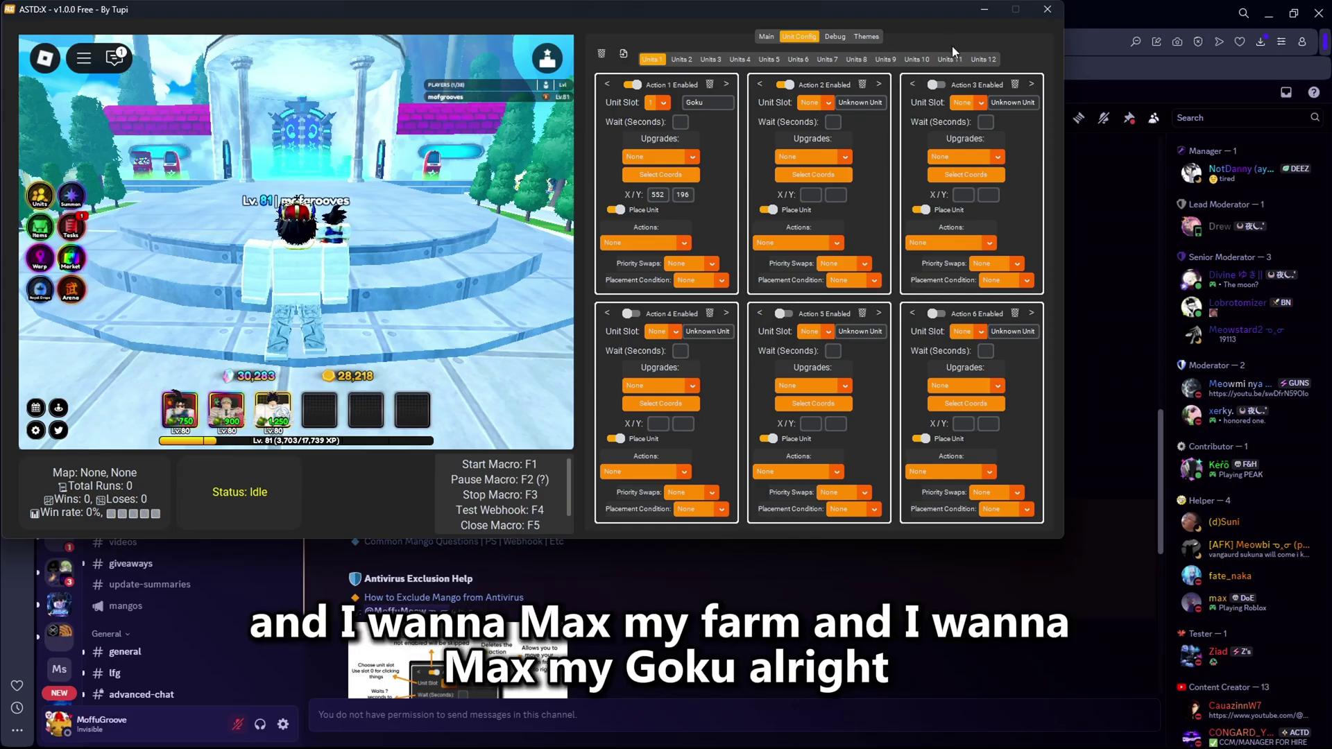
pyautogui.click(936, 84)
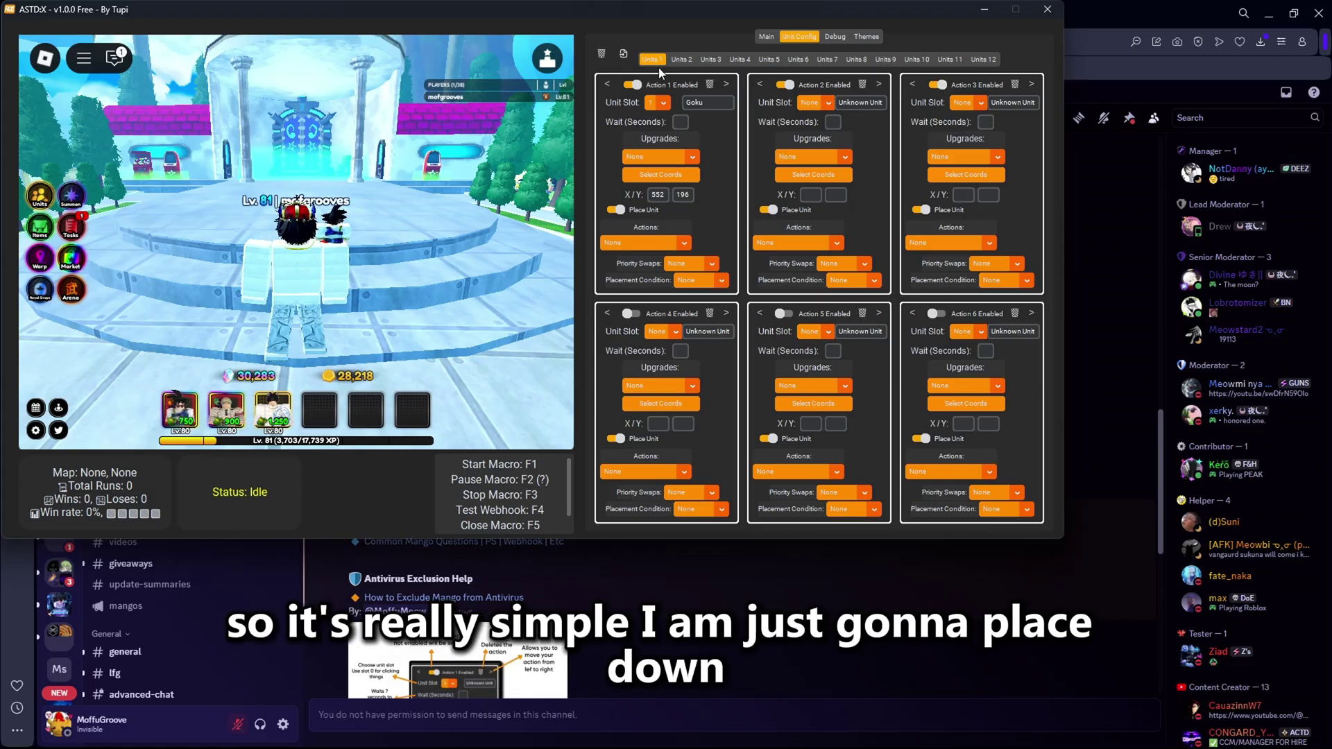
# Equip the Ramen Grill-Master farm unit from the in-game Units inventory as the fourth unit.
pyautogui.click(811, 104)
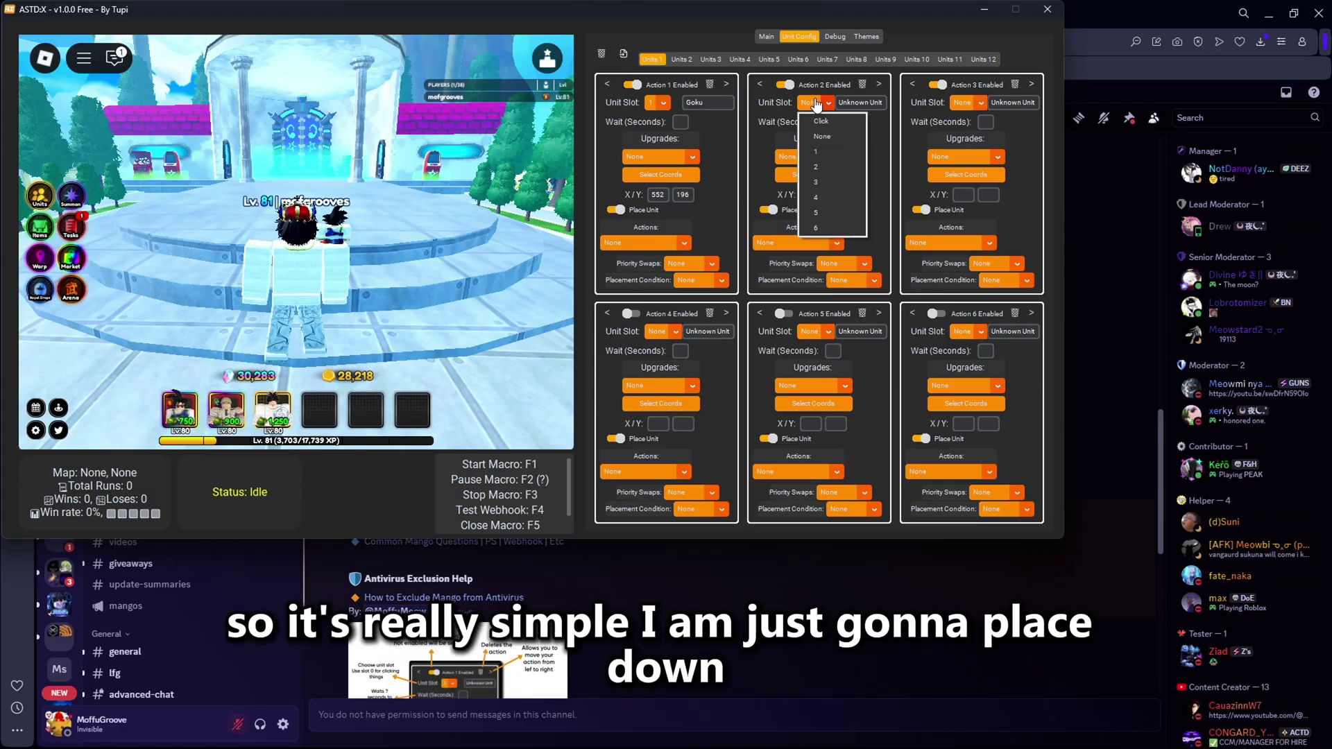
pyautogui.click(38, 201)
pyautogui.click(38, 201)
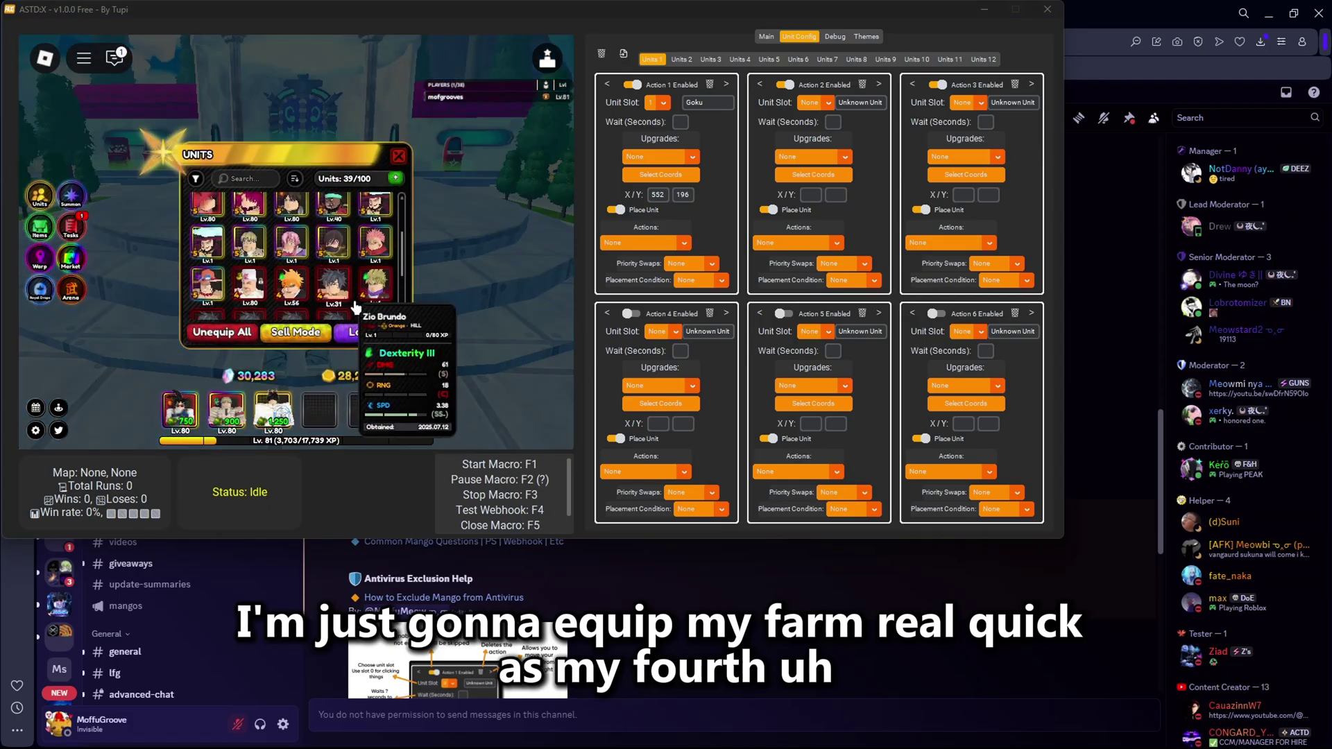
pyautogui.scroll(-2, 256, 207)
pyautogui.click(257, 207)
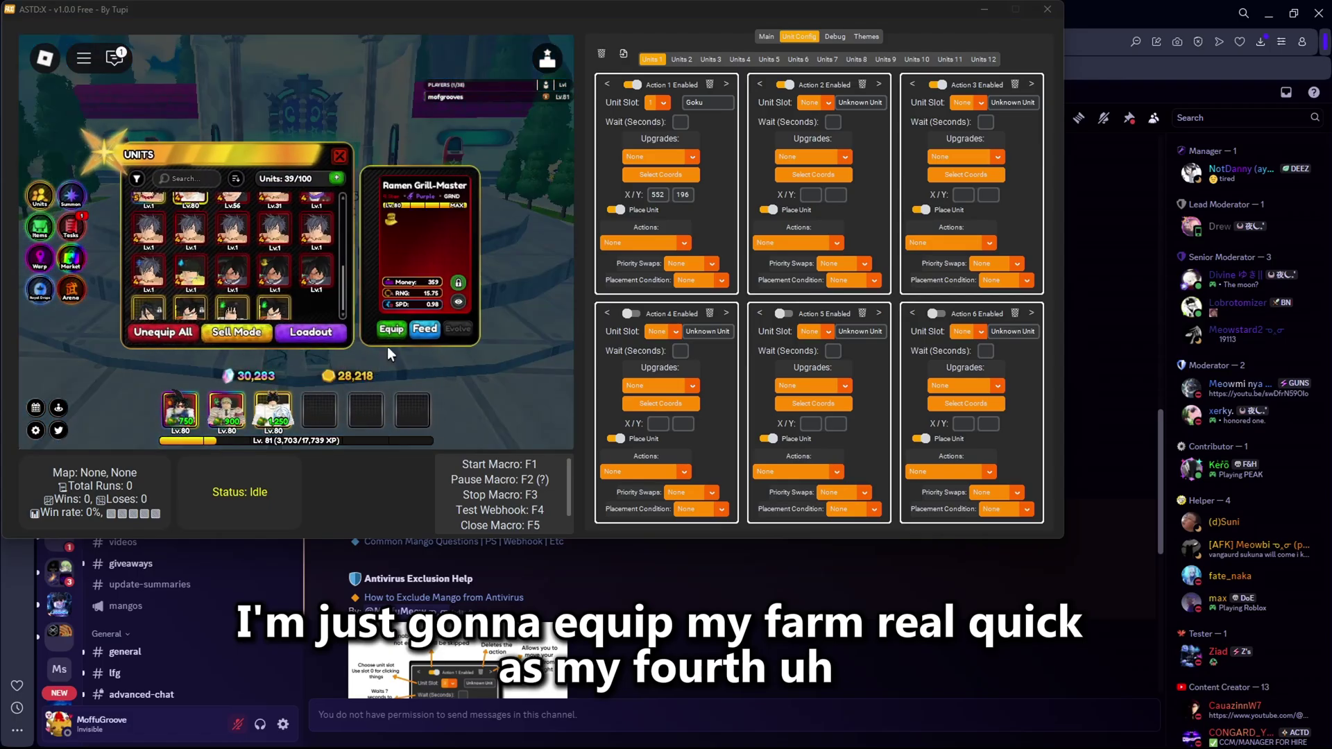
pyautogui.click(345, 158)
pyautogui.scroll(3, 389, 306)
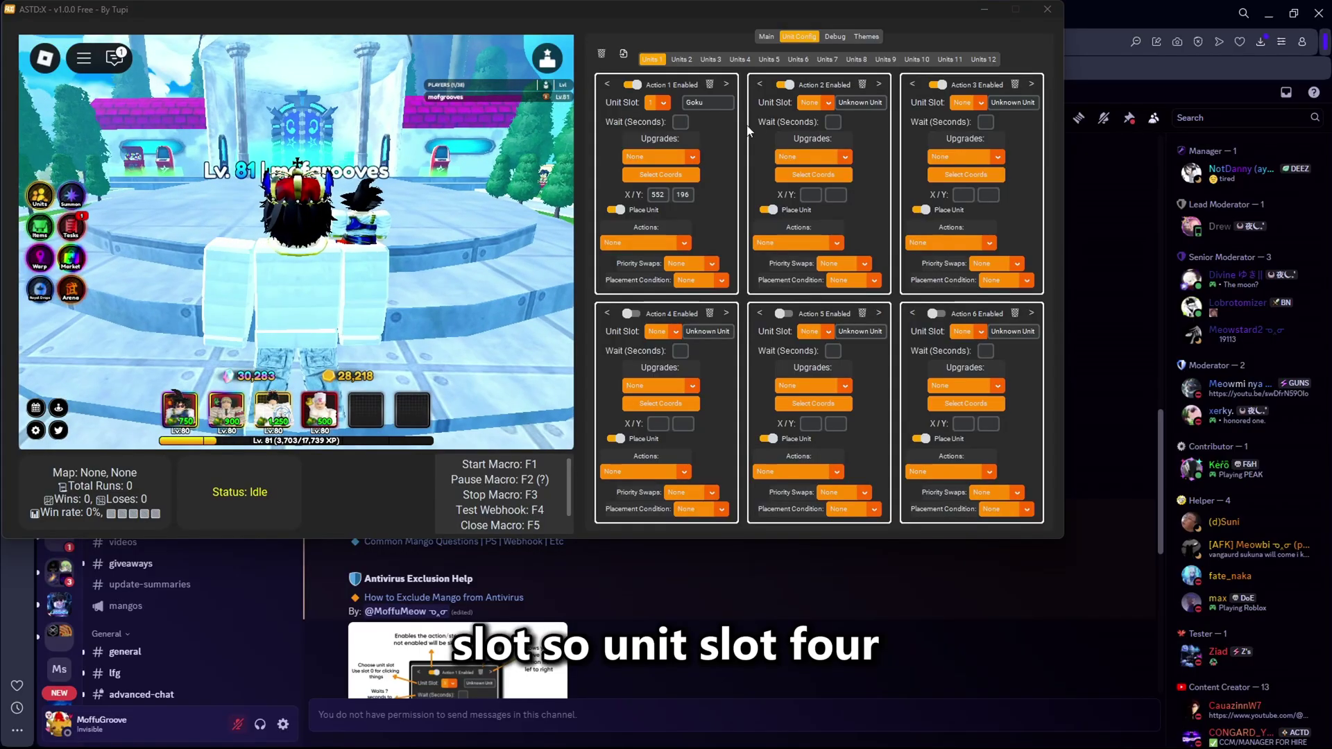
# Set Action 2 to unit slot 4 named Farm at 592, 416, upgrading to MAX.
pyautogui.click(815, 103)
pyautogui.click(822, 196)
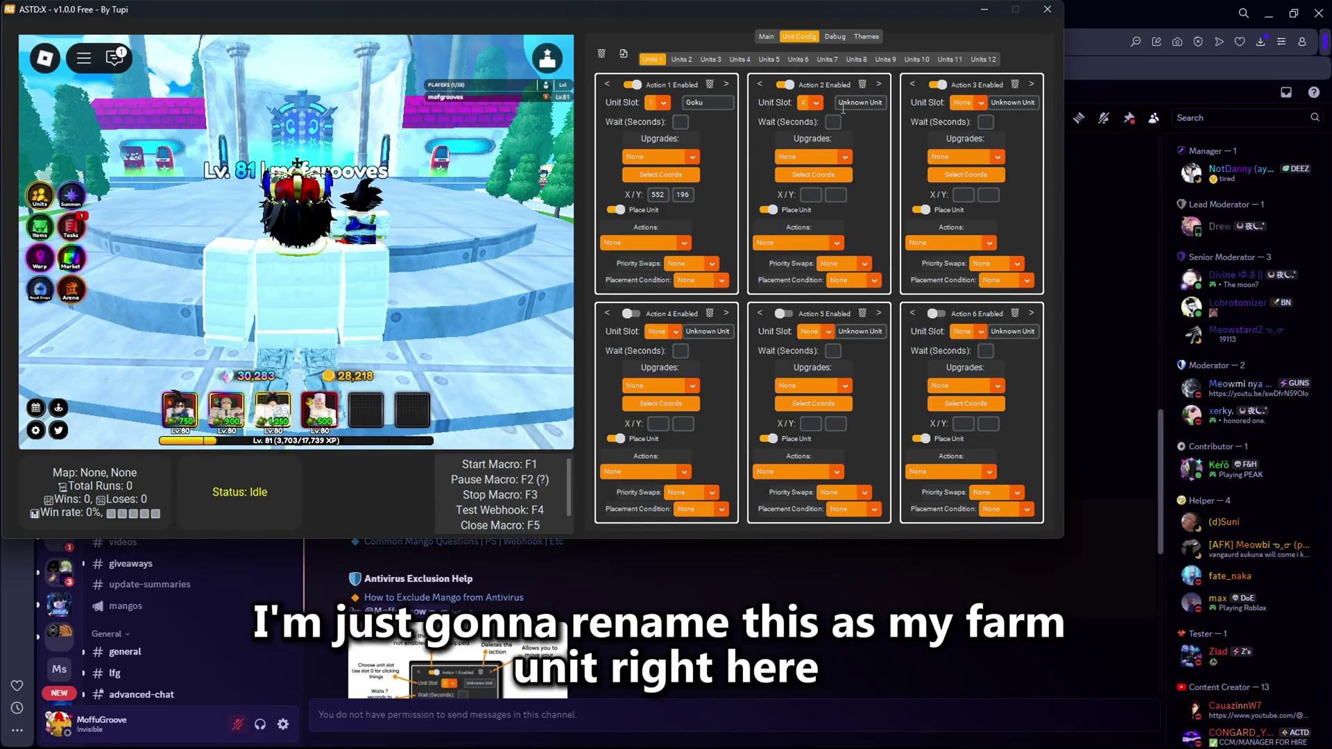
pyautogui.click(860, 102)
pyautogui.write('Farm')
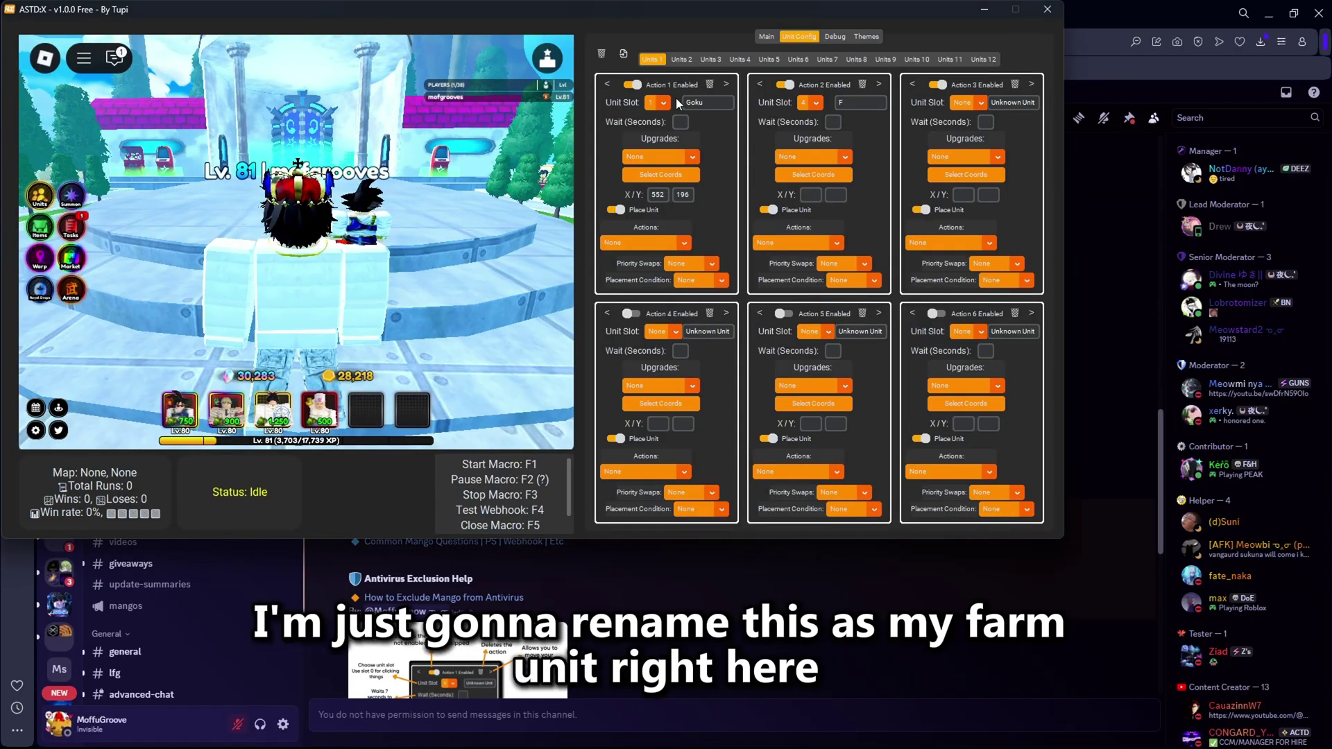
pyautogui.click(822, 177)
pyautogui.click(429, 323)
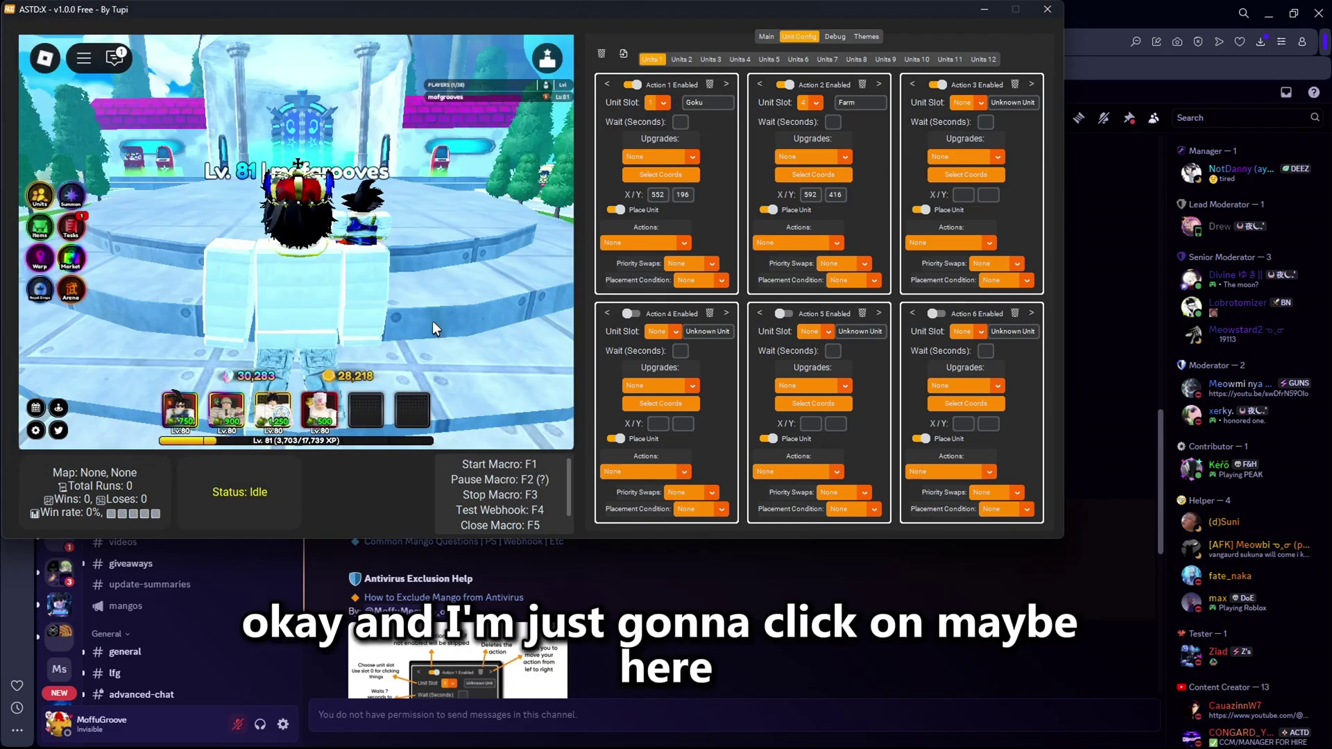
pyautogui.click(808, 156)
pyautogui.click(797, 205)
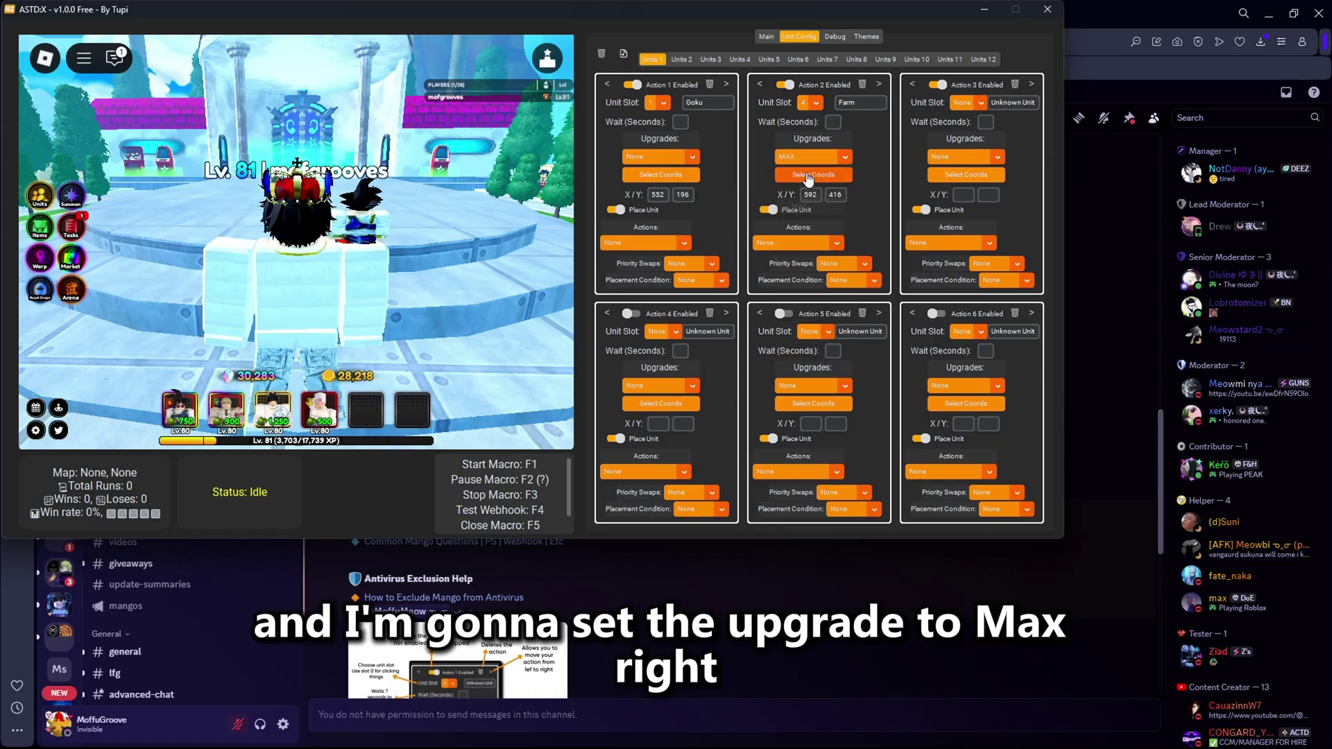
# Name Action 3's unit Goku and assign it unit slot 1.
pyautogui.click(996, 102)
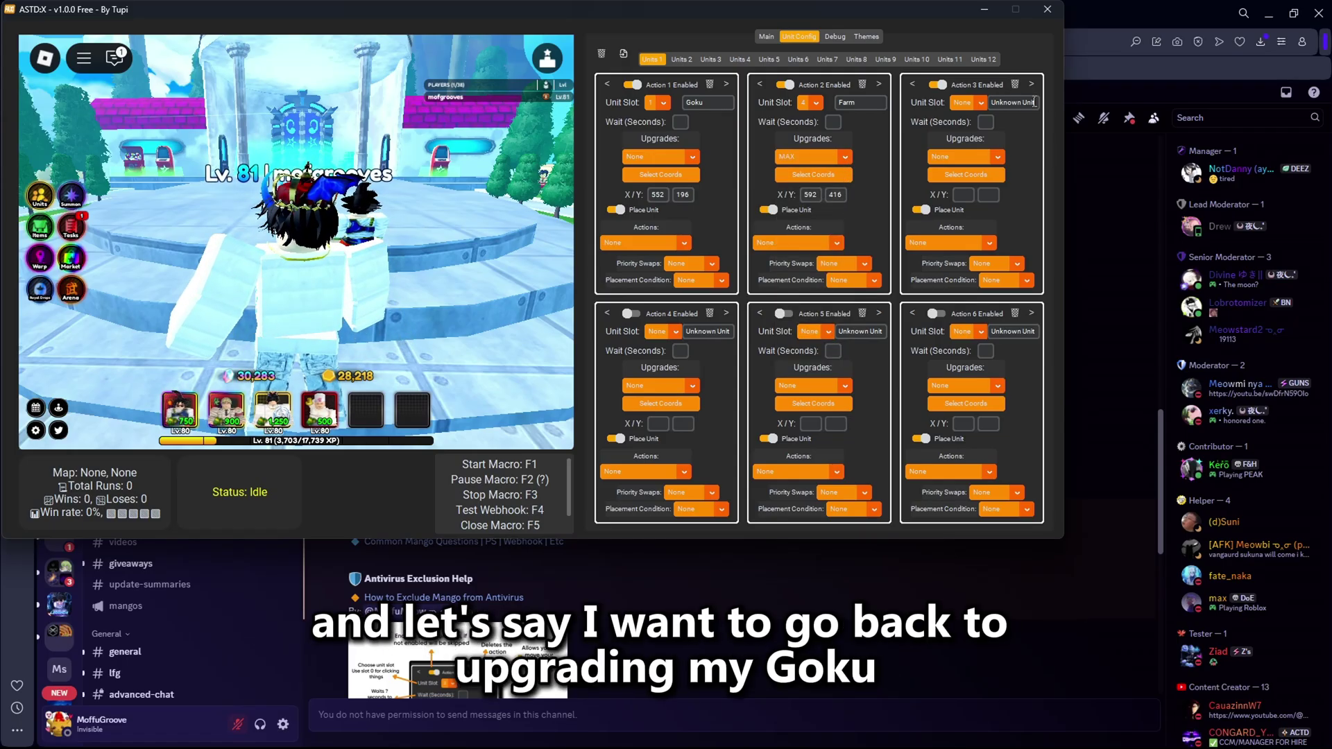
pyautogui.write('Goku')
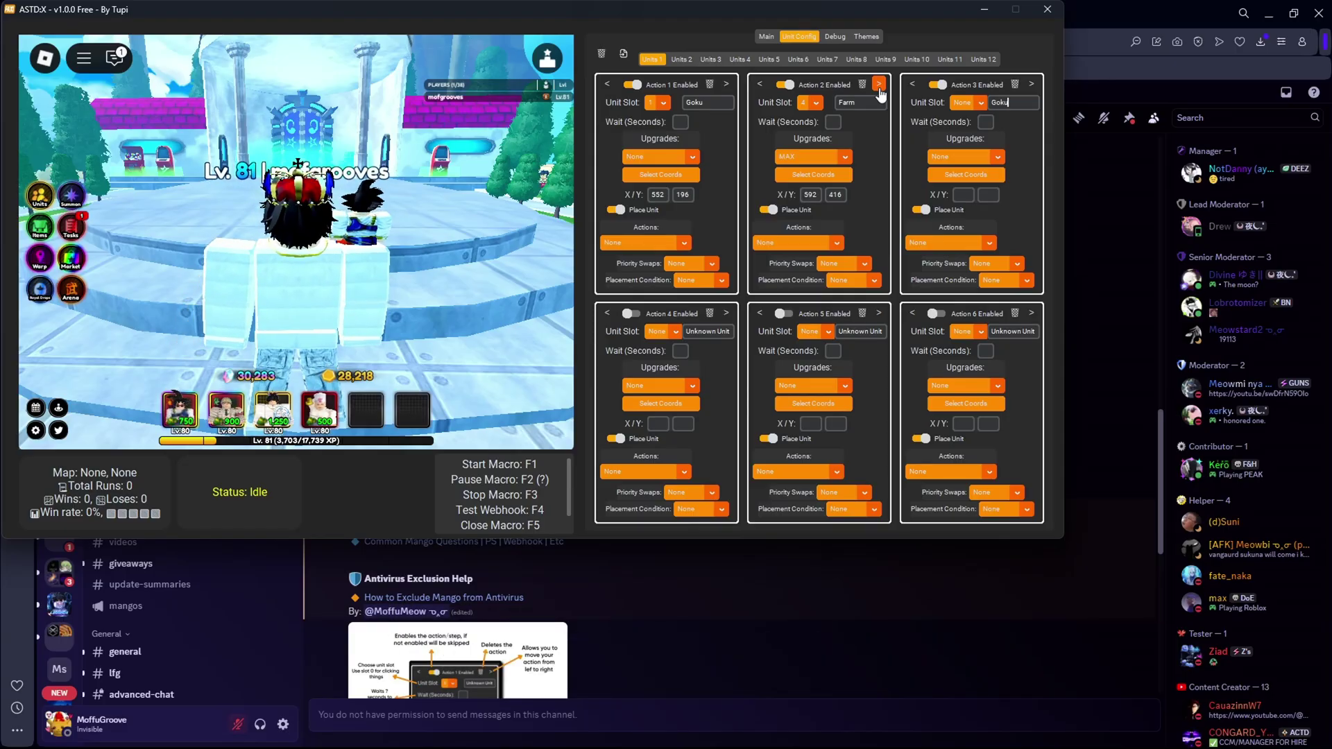
pyautogui.click(966, 102)
pyautogui.click(976, 152)
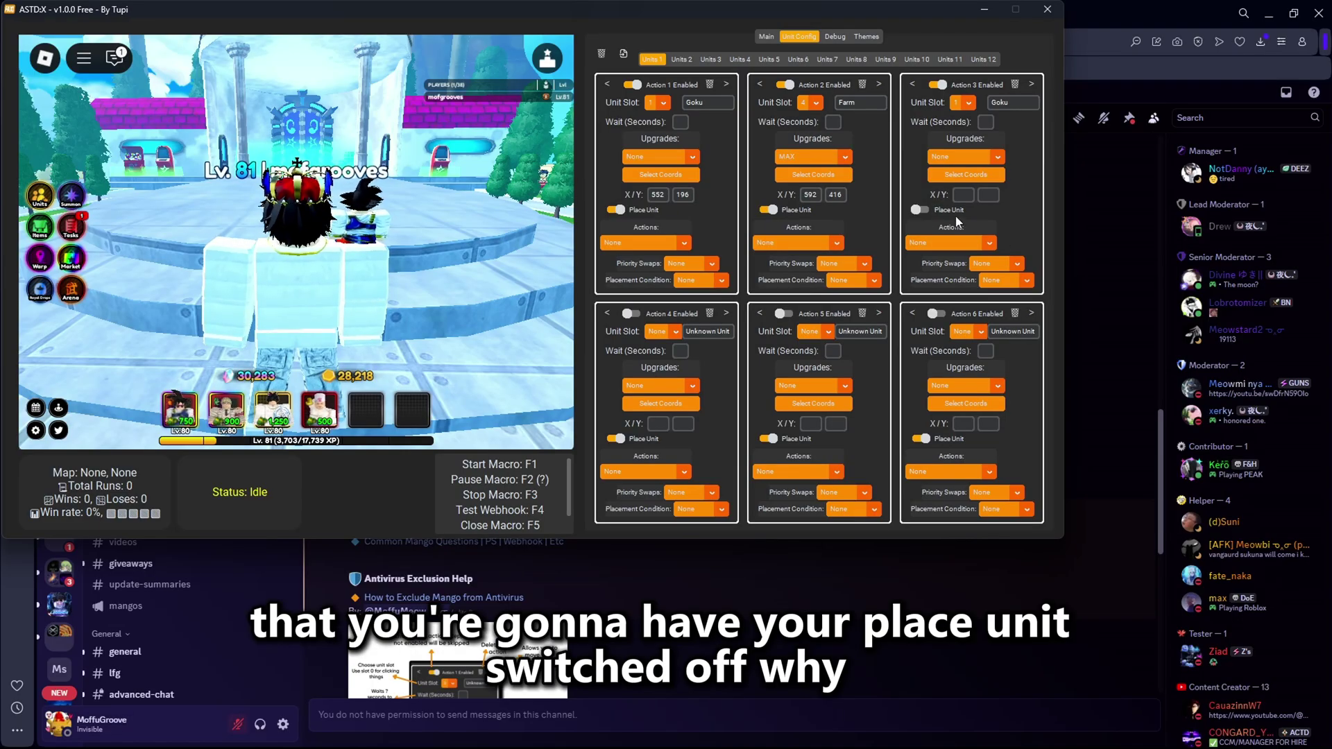
# Give Action 3 coordinates 552, 196 and set its upgrades to MAX.
pyautogui.click(420, 247)
pyautogui.scroll(-4, 419, 247)
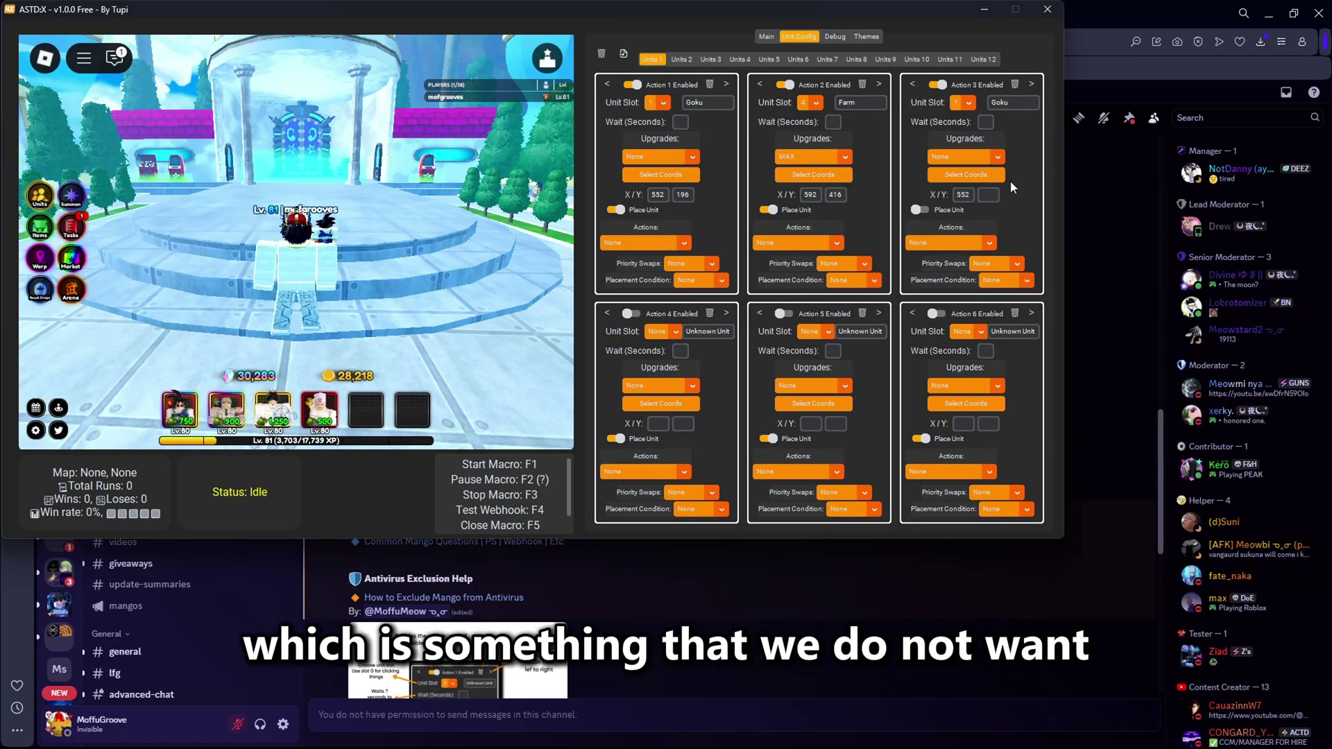
pyautogui.click(986, 195)
pyautogui.write('1')
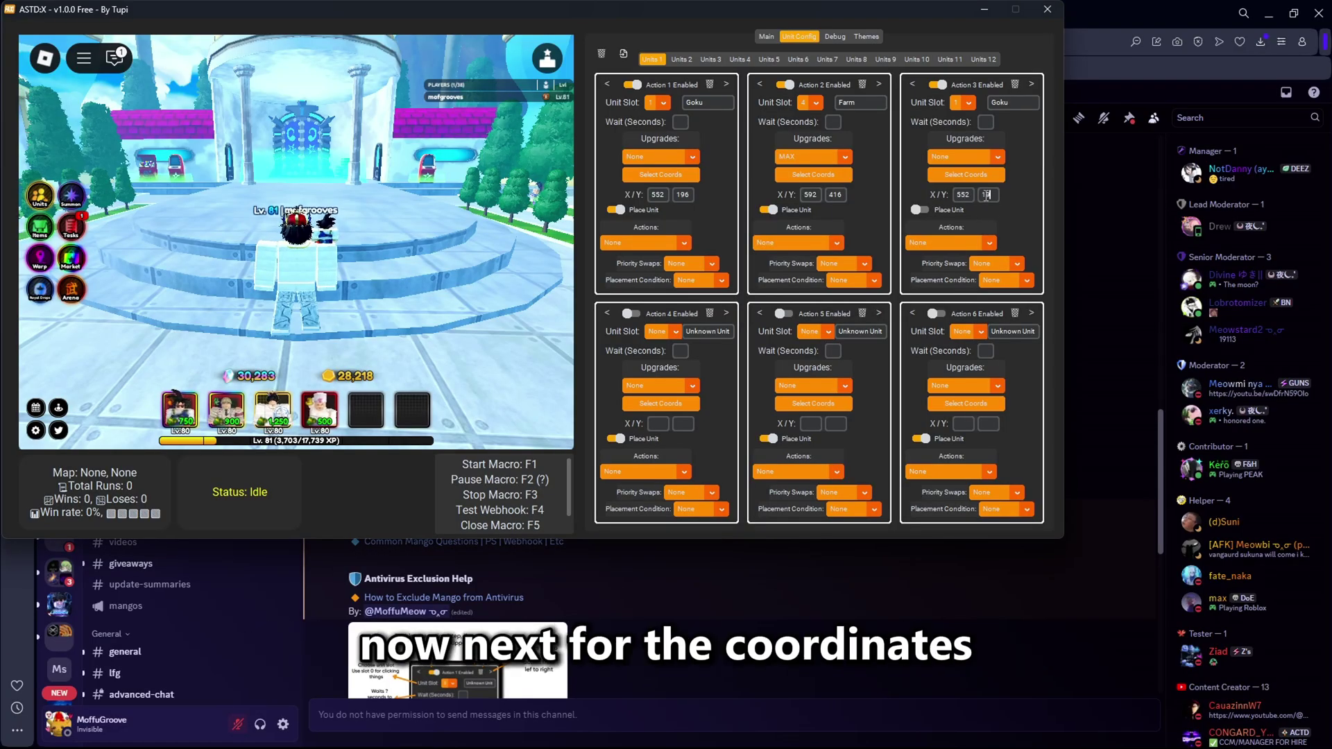
pyautogui.write('96')
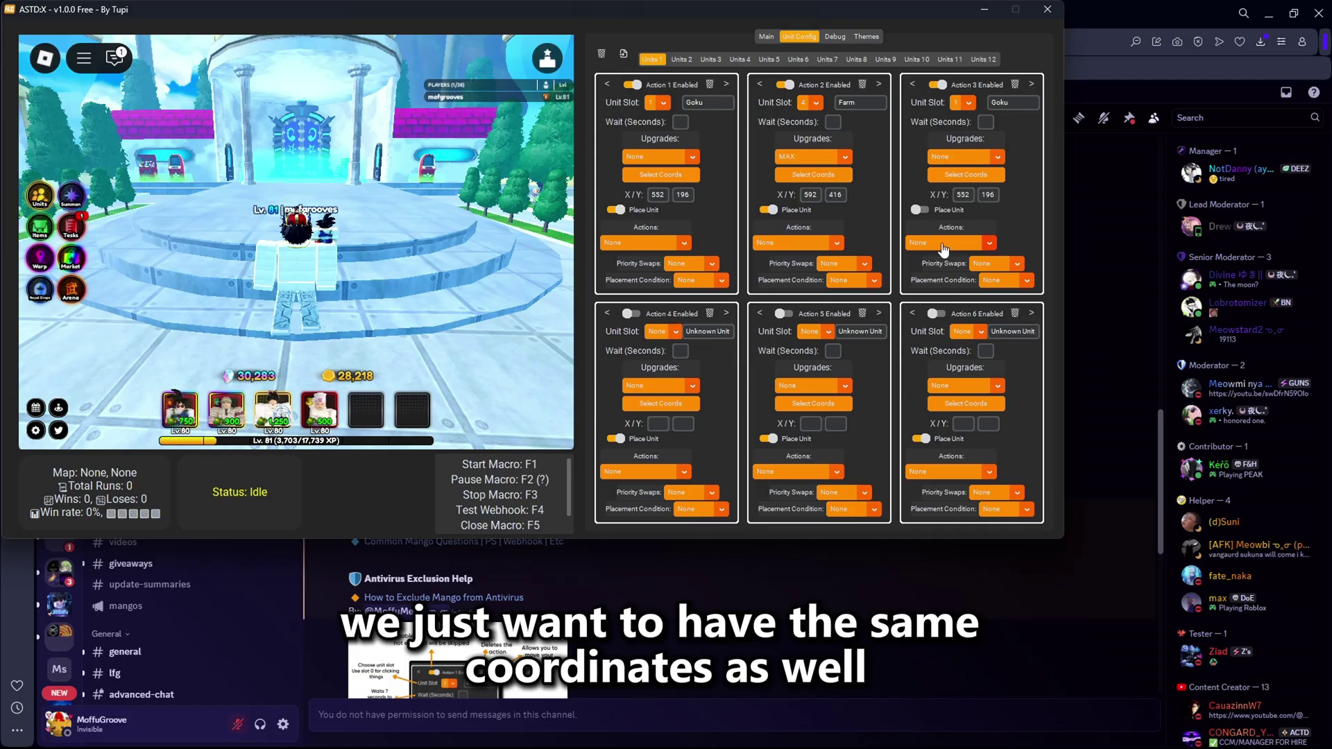
pyautogui.click(417, 225)
pyautogui.click(966, 174)
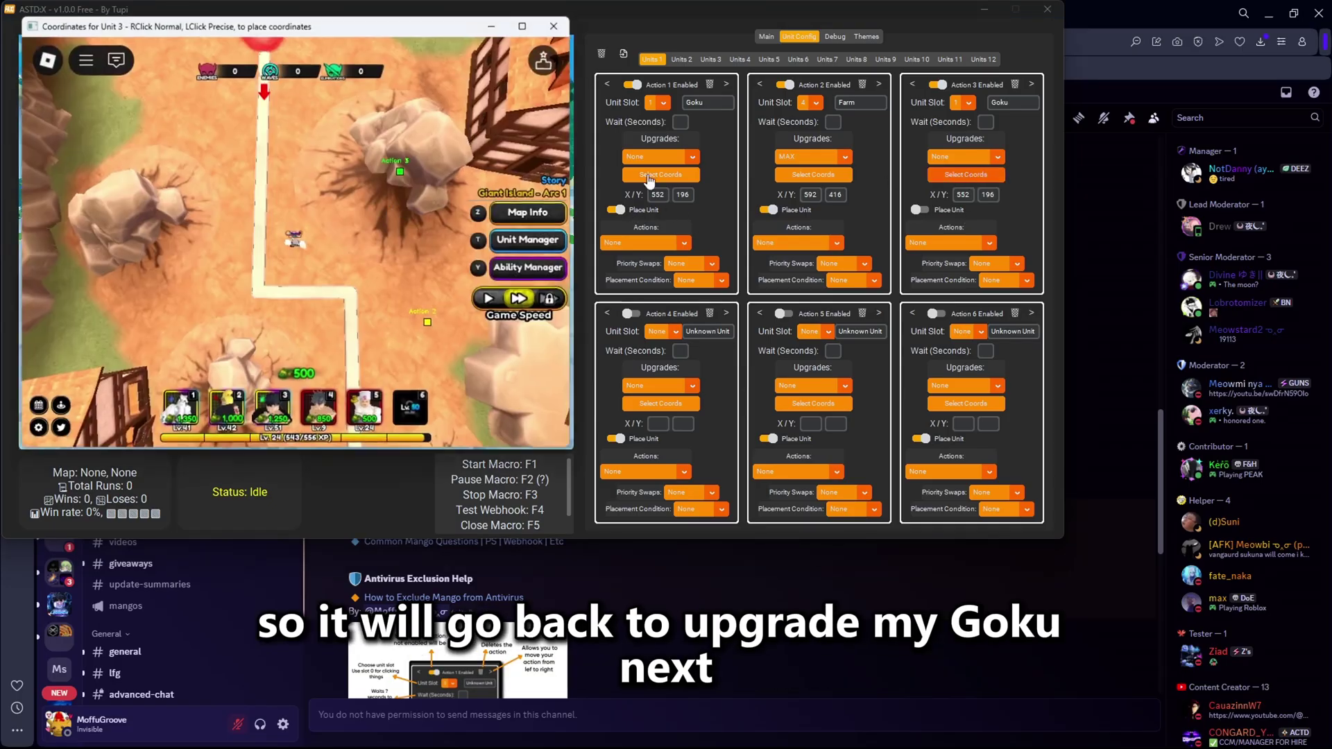
pyautogui.click(405, 186)
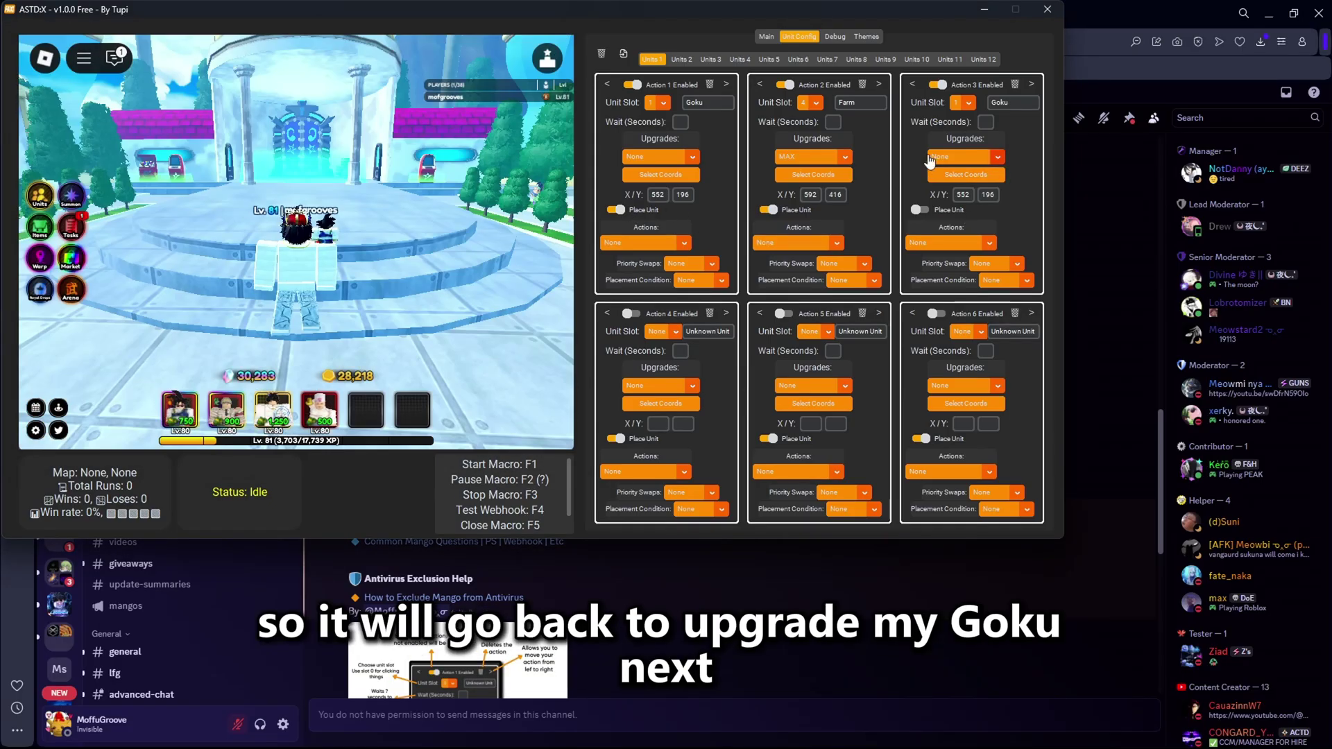
pyautogui.click(964, 157)
pyautogui.click(952, 204)
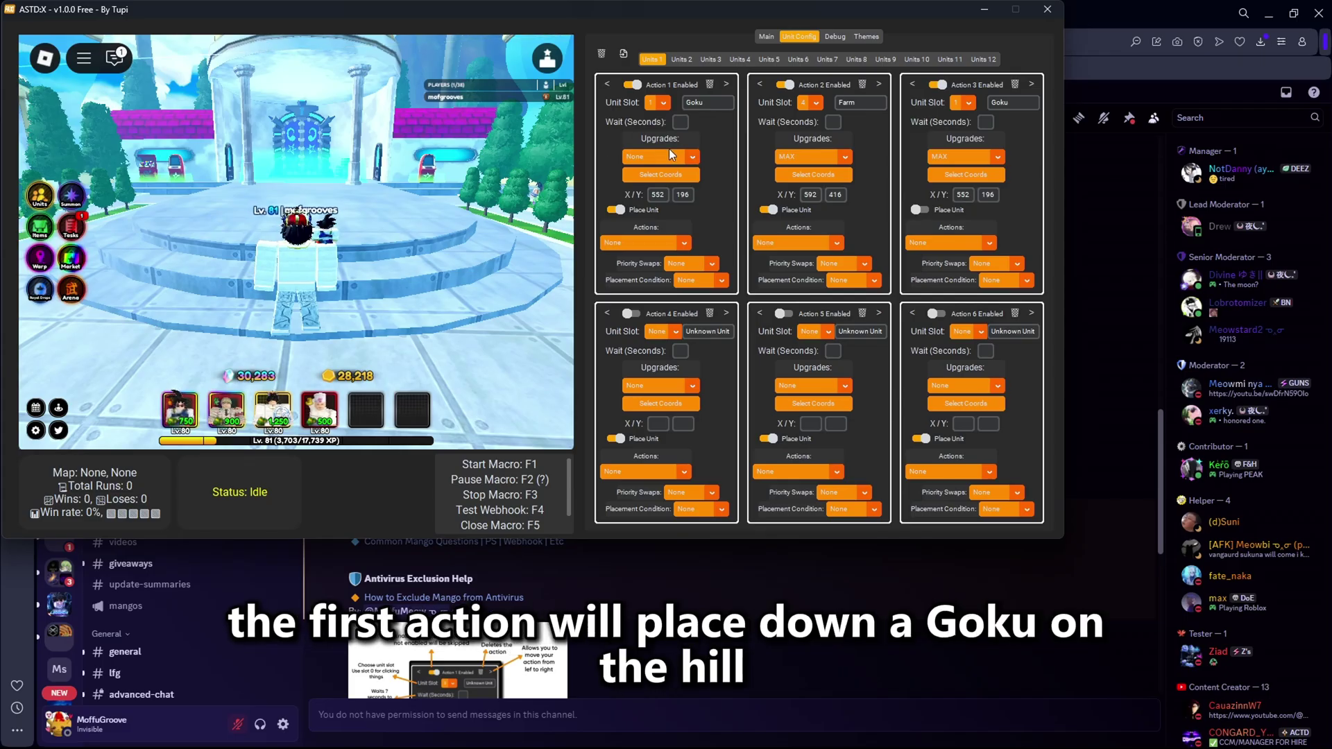
# Review the placement markers of Actions 1, 2 and 3 on the map.
pyautogui.click(676, 176)
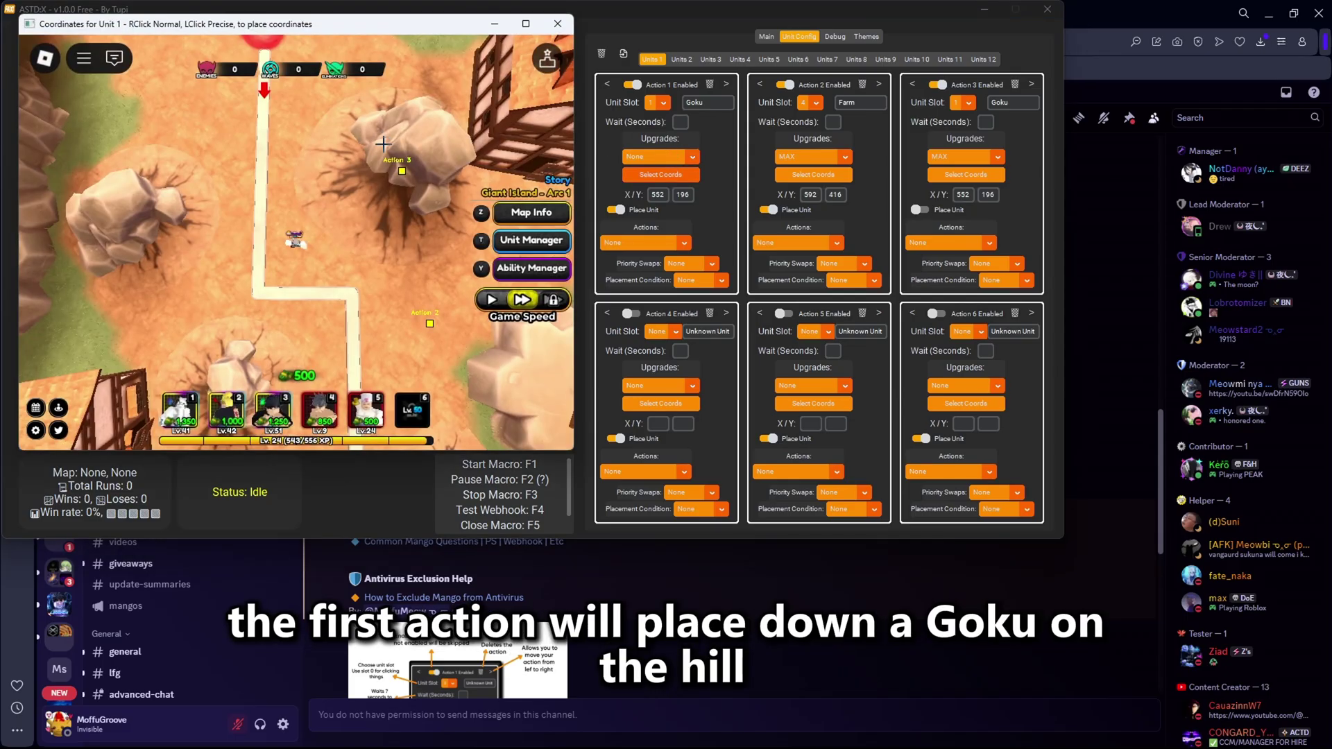
pyautogui.click(449, 117)
pyautogui.click(809, 176)
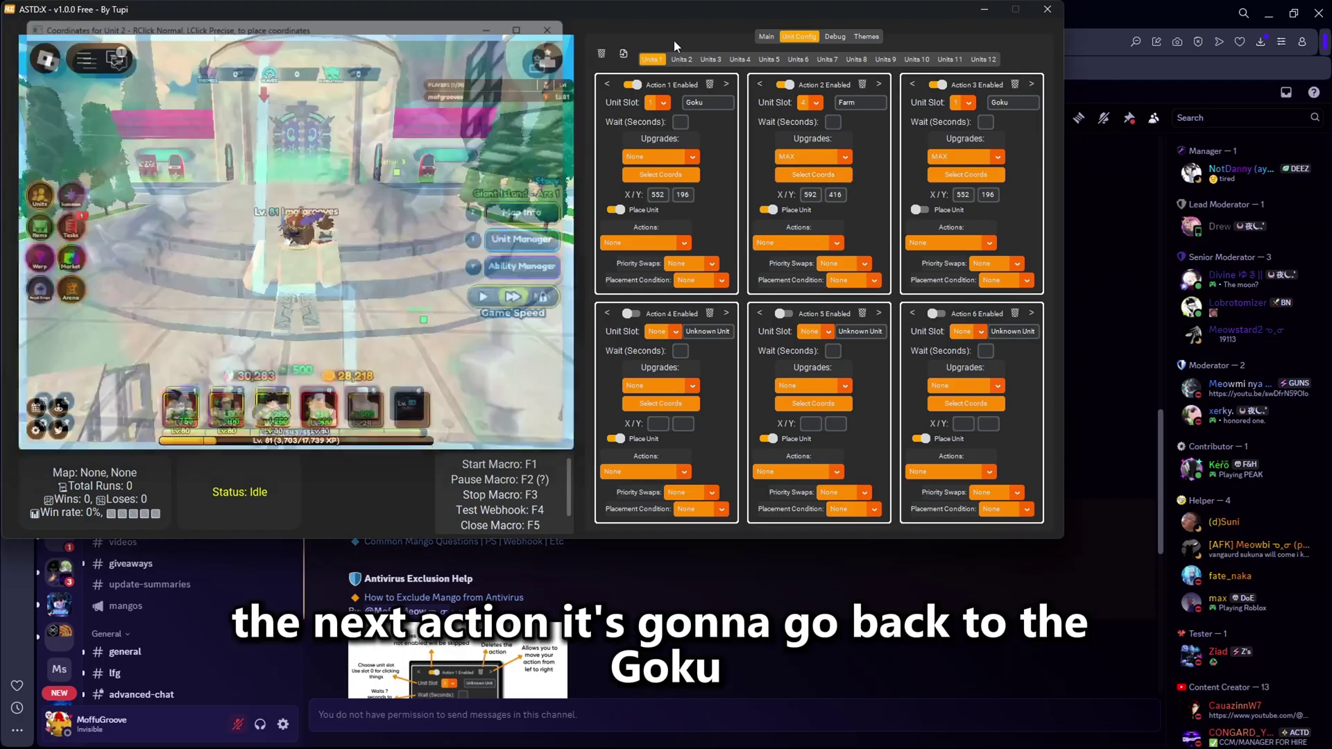
pyautogui.click(972, 177)
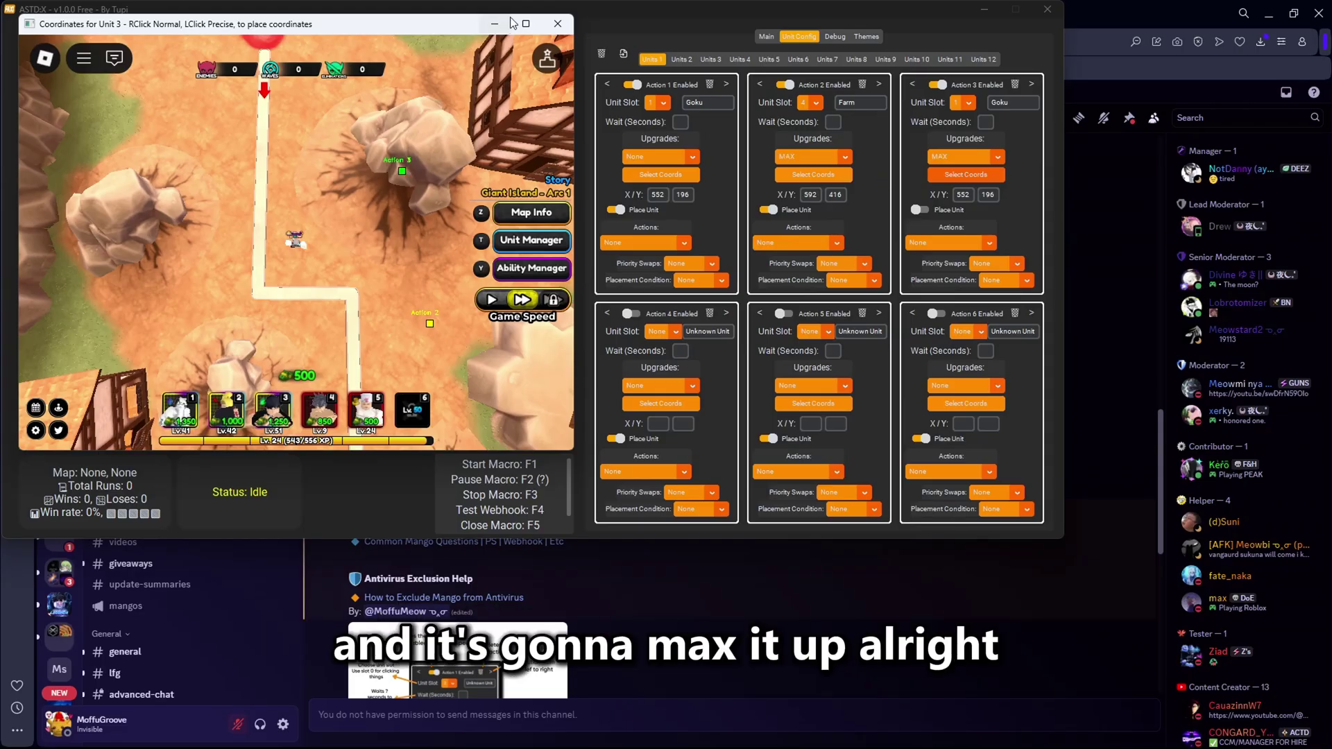
pyautogui.click(558, 23)
# Save the Giant Island settings, start the macro with F1, and confirm the Arc 1 match.
pyautogui.click(767, 37)
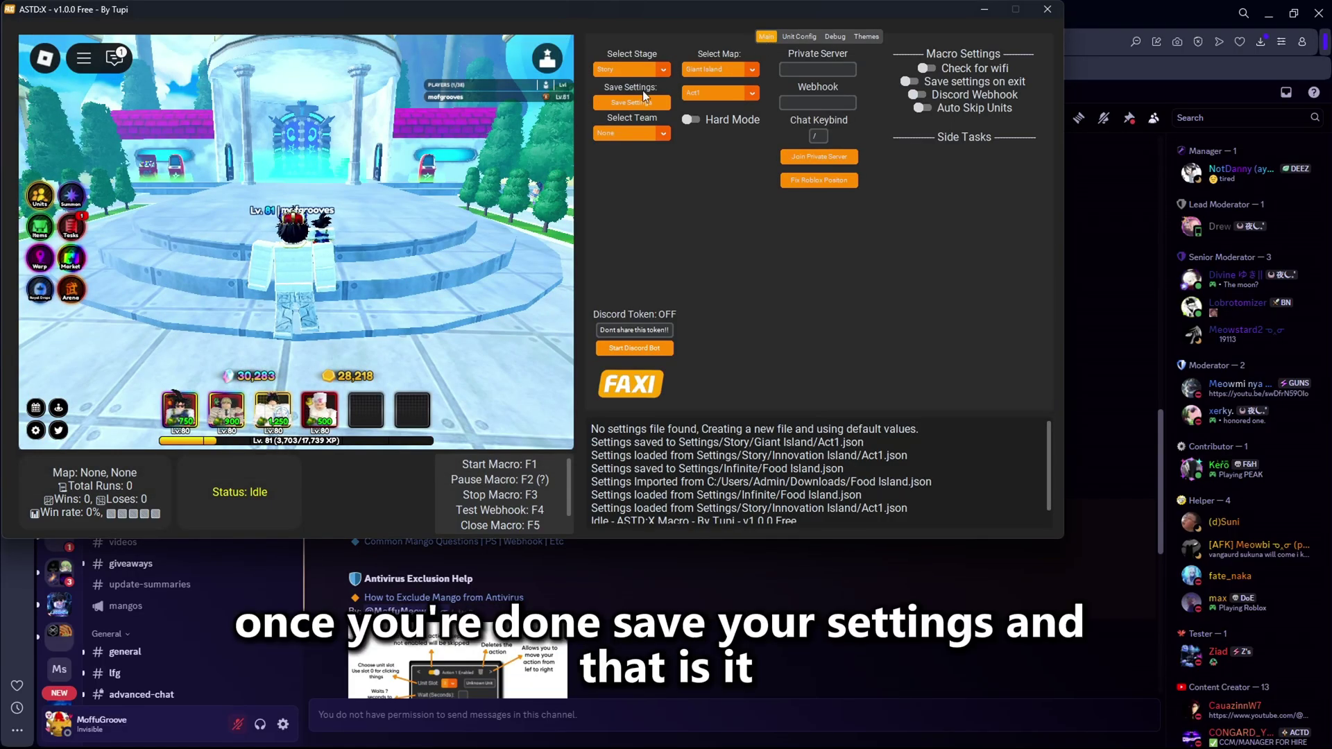
pyautogui.click(639, 102)
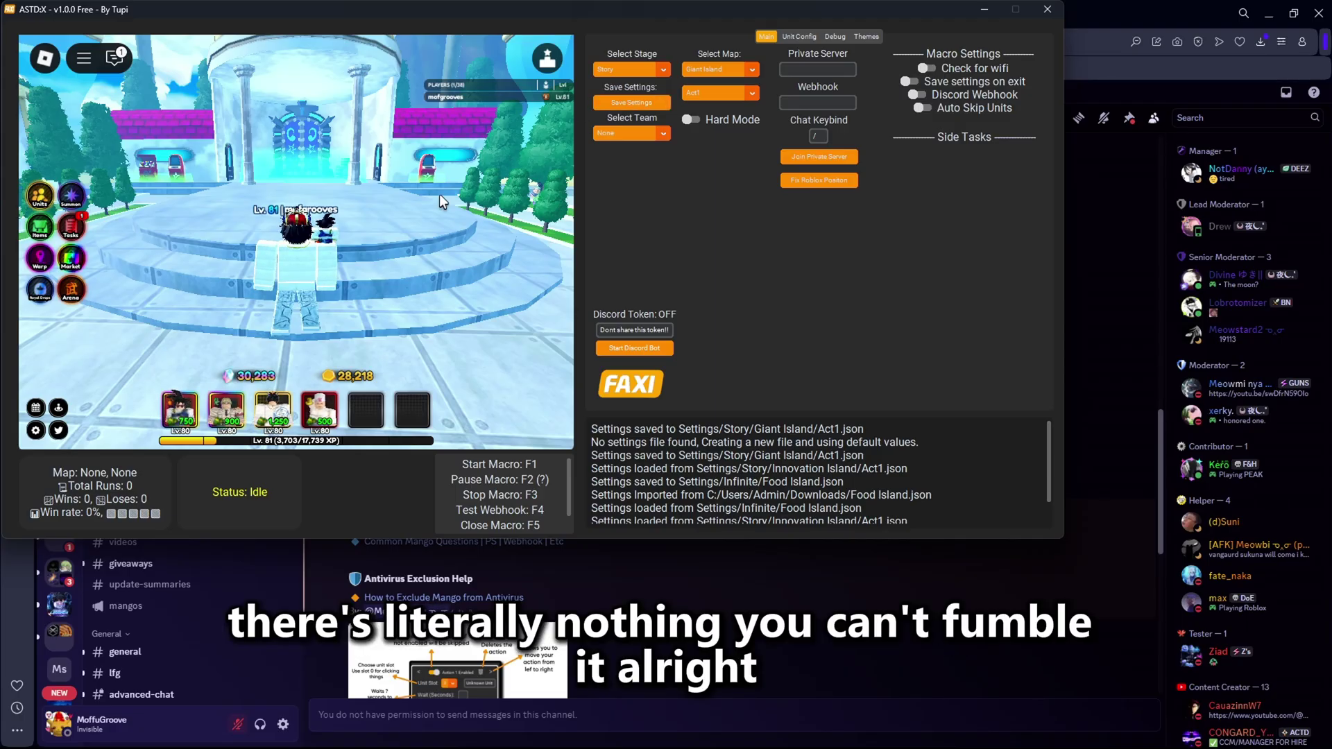
pyautogui.press('F1')
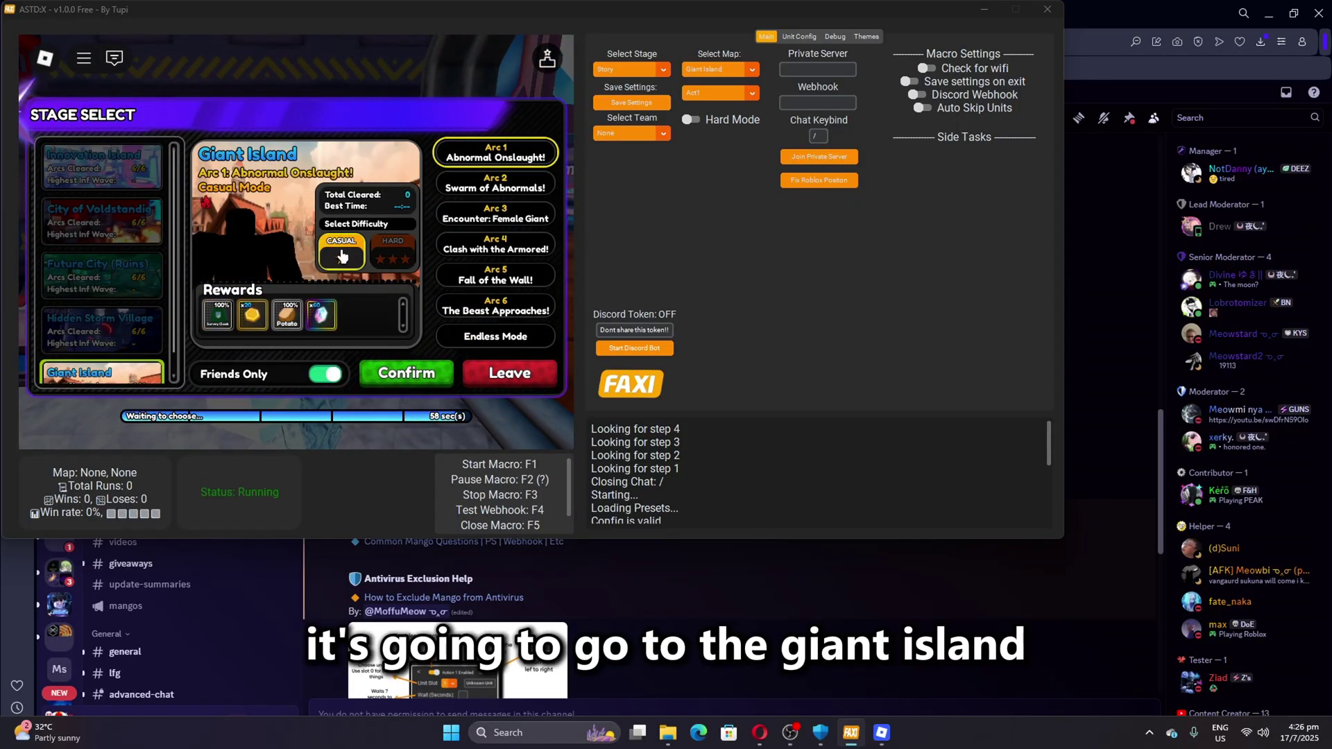
pyautogui.click(404, 373)
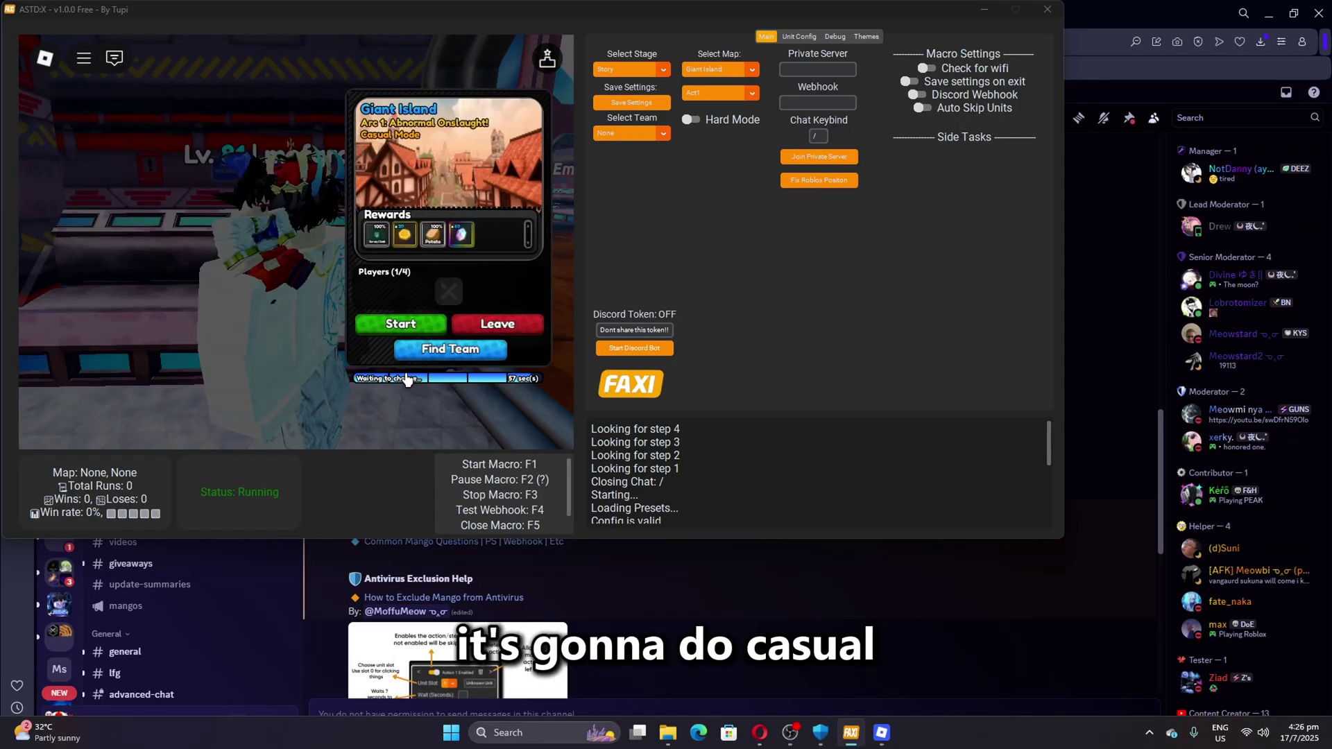
pyautogui.click(399, 326)
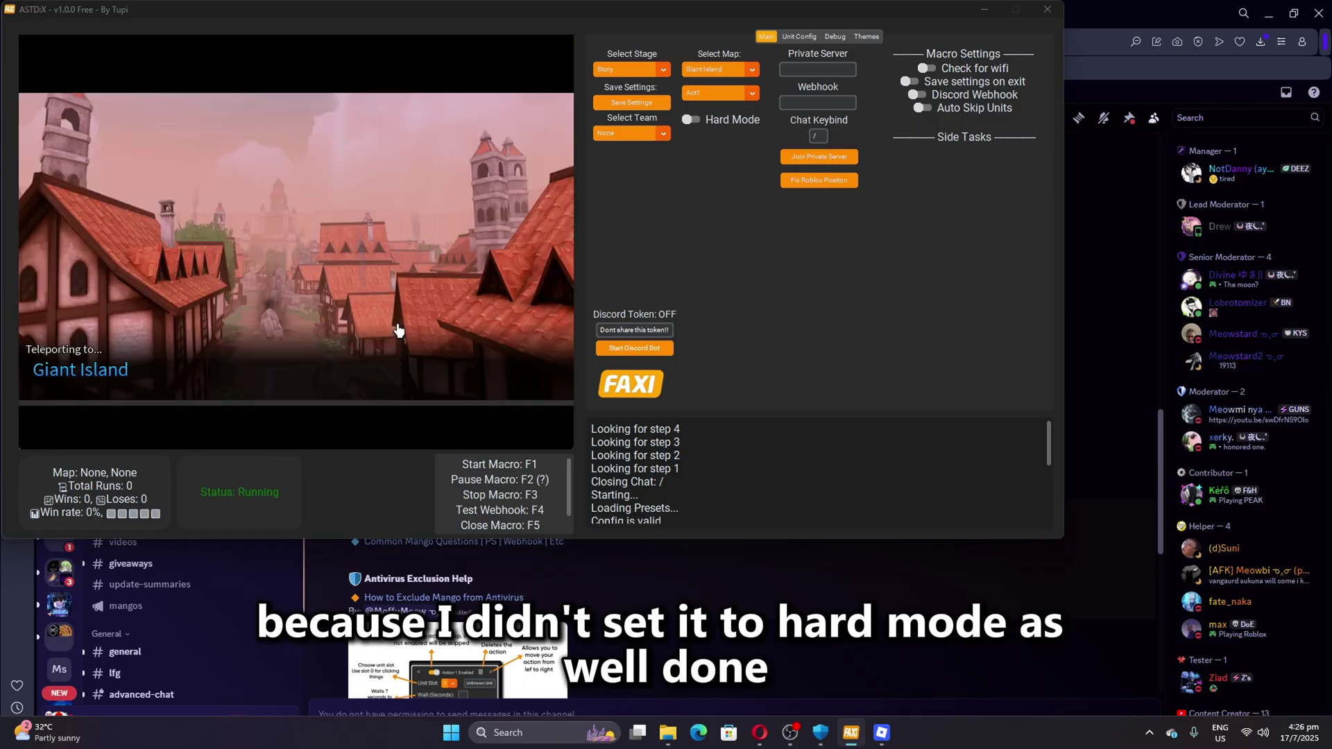